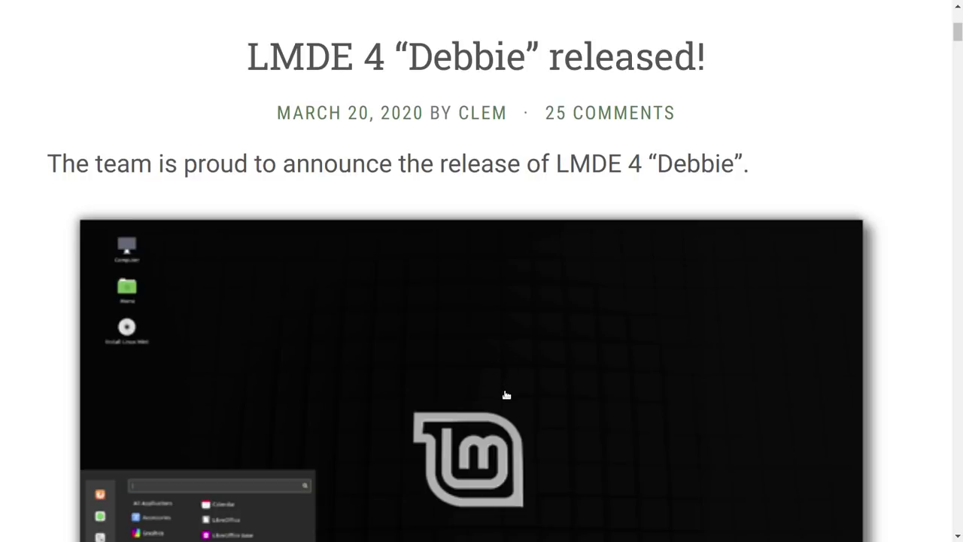
- Scroll the LMDE 4 'Debbie' announcement down to the start of its New features list
scroll(497, 329, "down", 5)
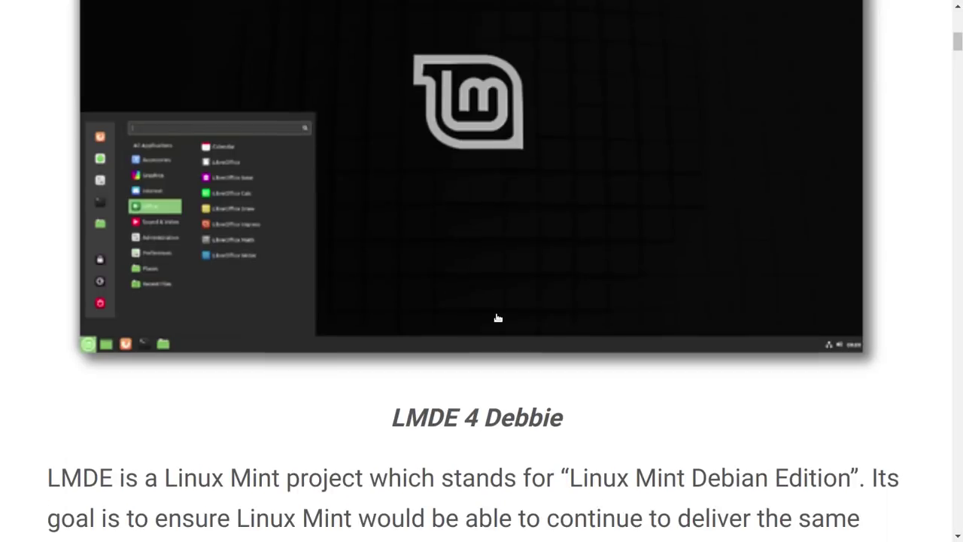
scroll(493, 206, "down", 6)
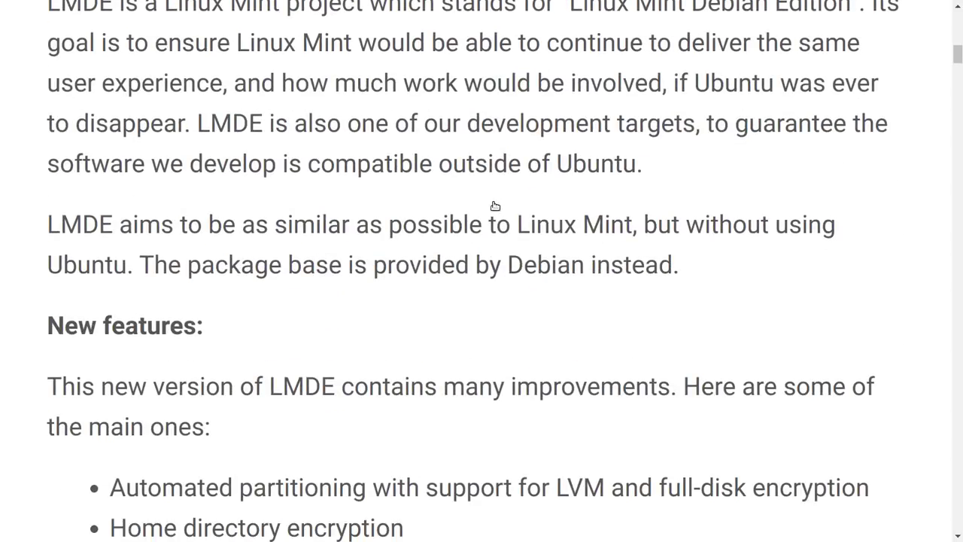
scroll(493, 202, "up", 2)
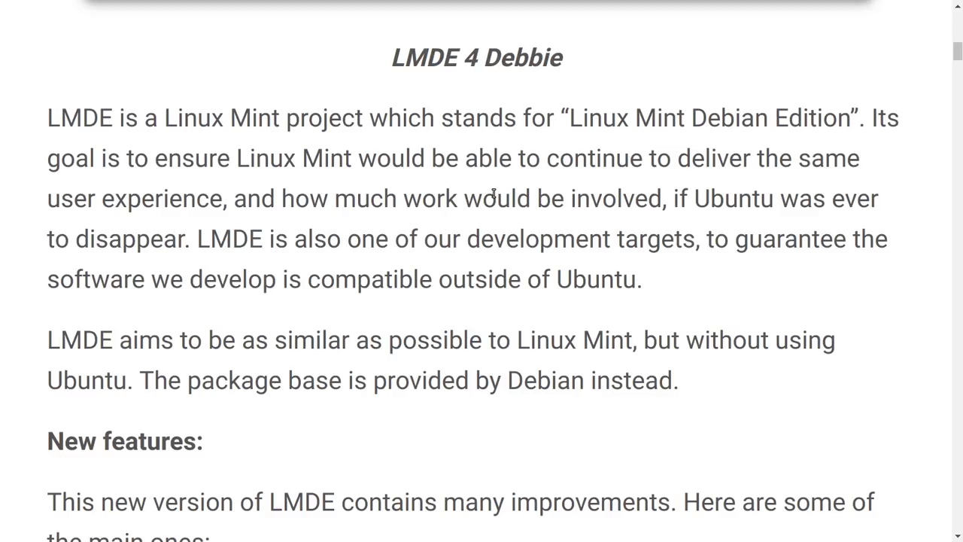
scroll(493, 194, "down", 5)
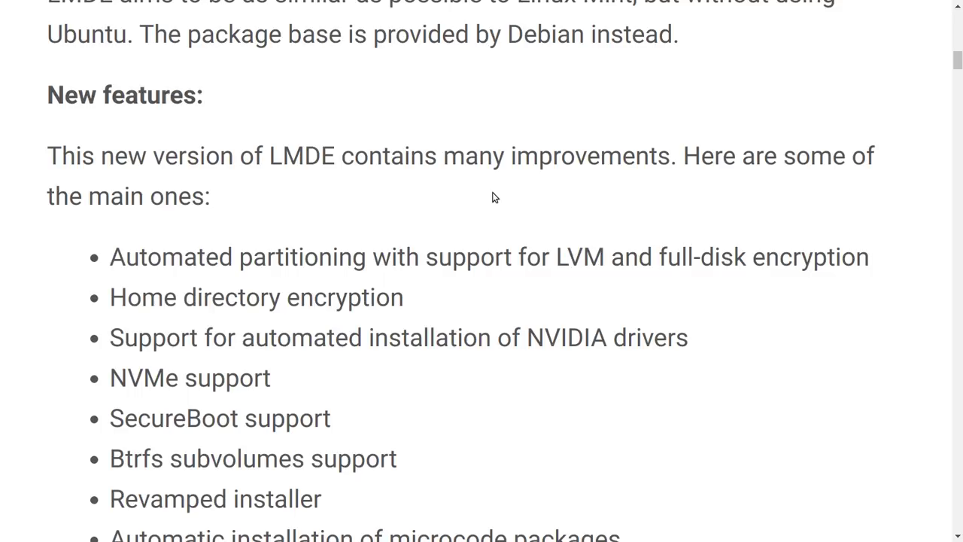
- Scroll past the New features list and release-notes link to Important info and System requirements
scroll(496, 194, "up", 1)
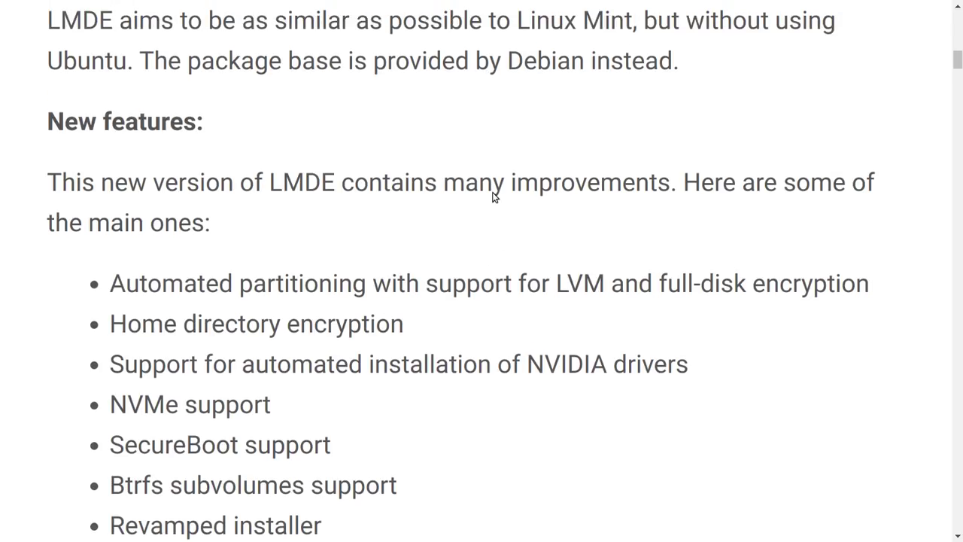
scroll(494, 193, "down", 3)
scroll(493, 193, "down", 2)
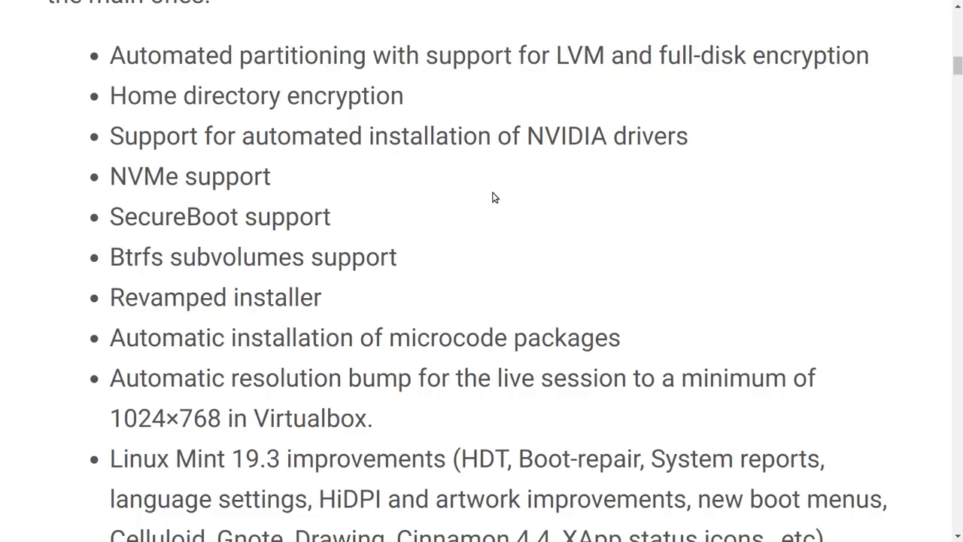
scroll(495, 197, "down", 2)
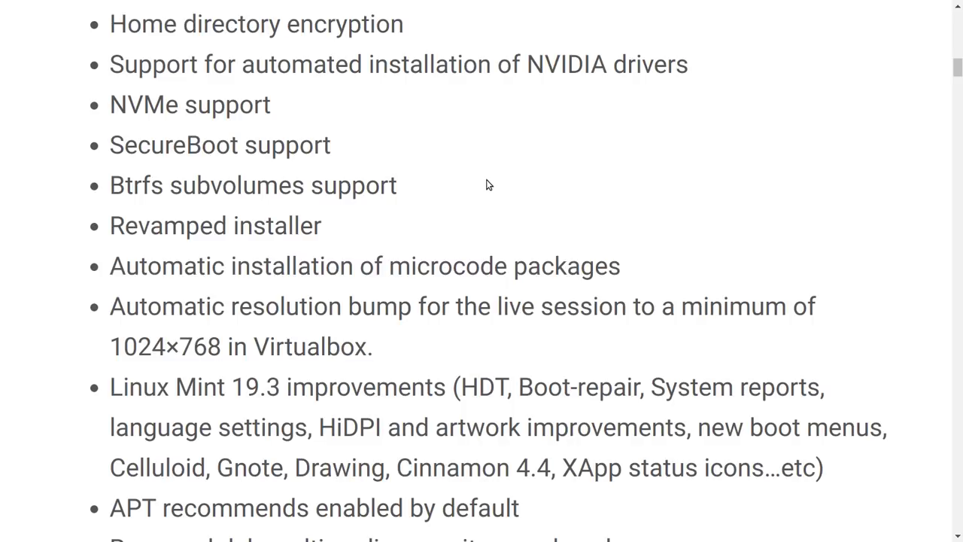
scroll(487, 185, "down", 1)
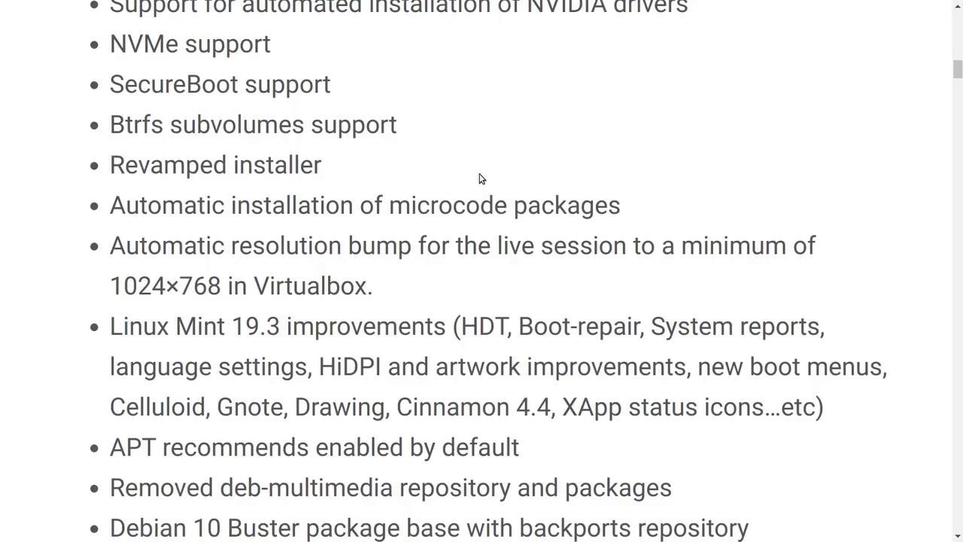
scroll(476, 166, "down", 2)
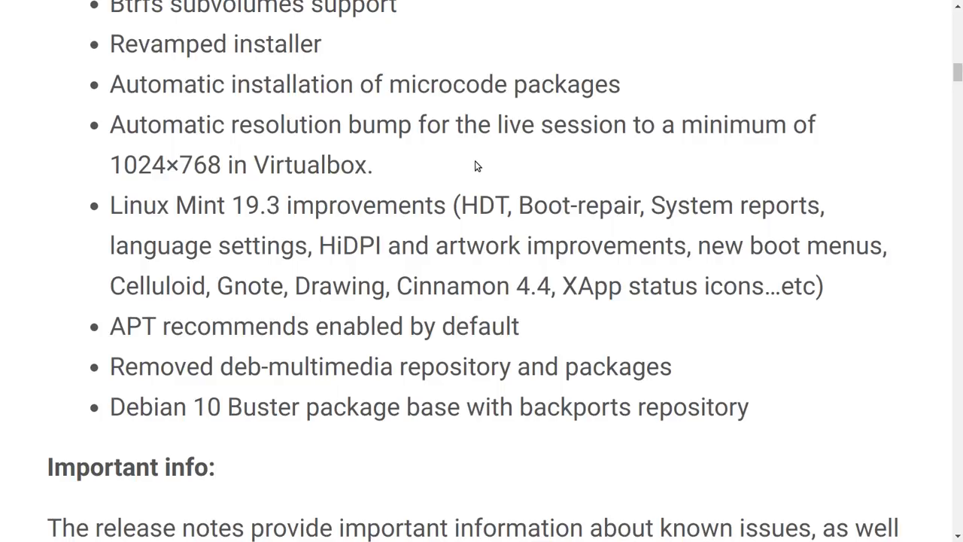
scroll(475, 166, "down", 1)
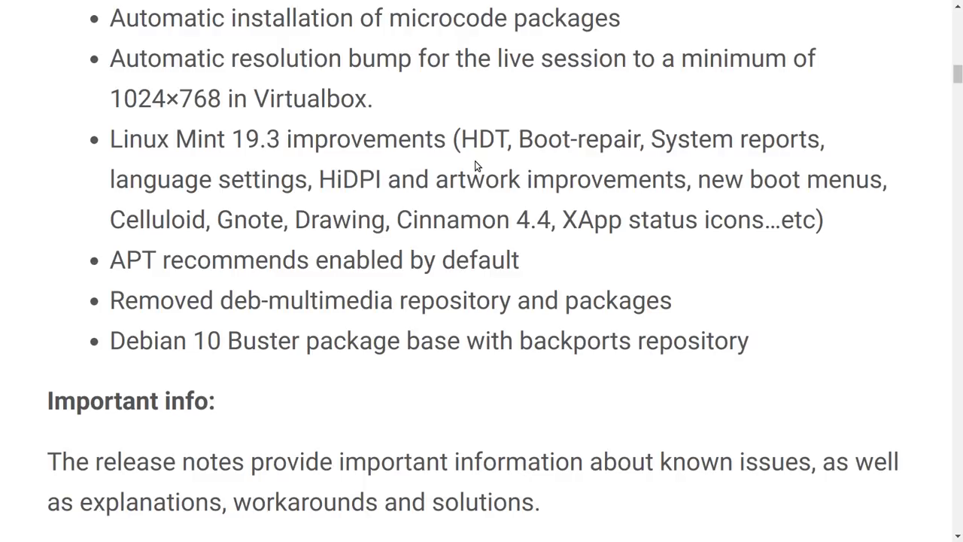
scroll(519, 169, "down", 1)
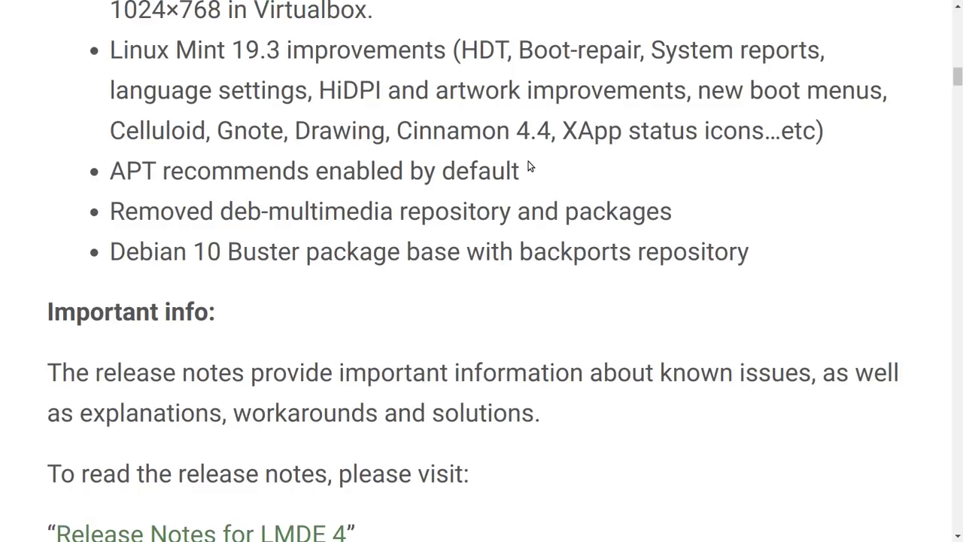
scroll(528, 165, "down", 2)
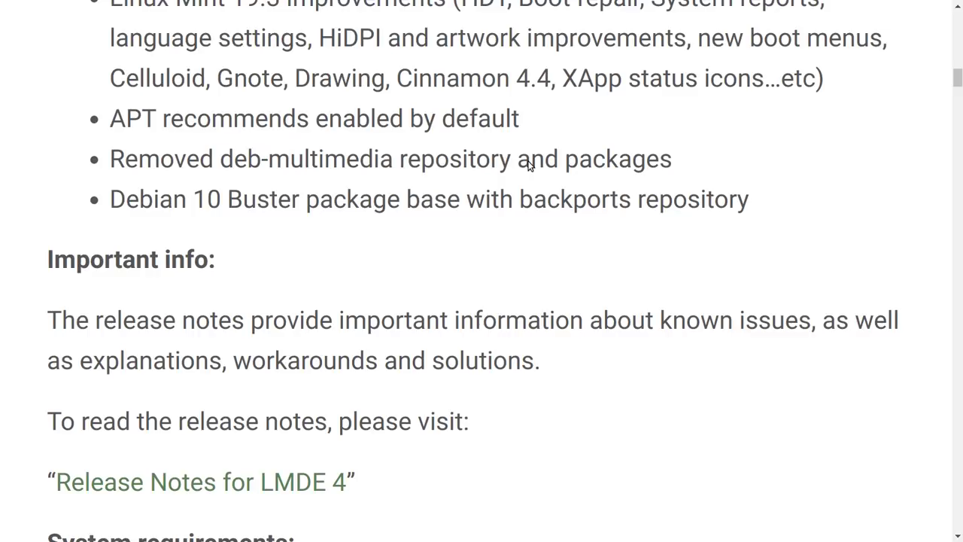
scroll(528, 166, "down", 1)
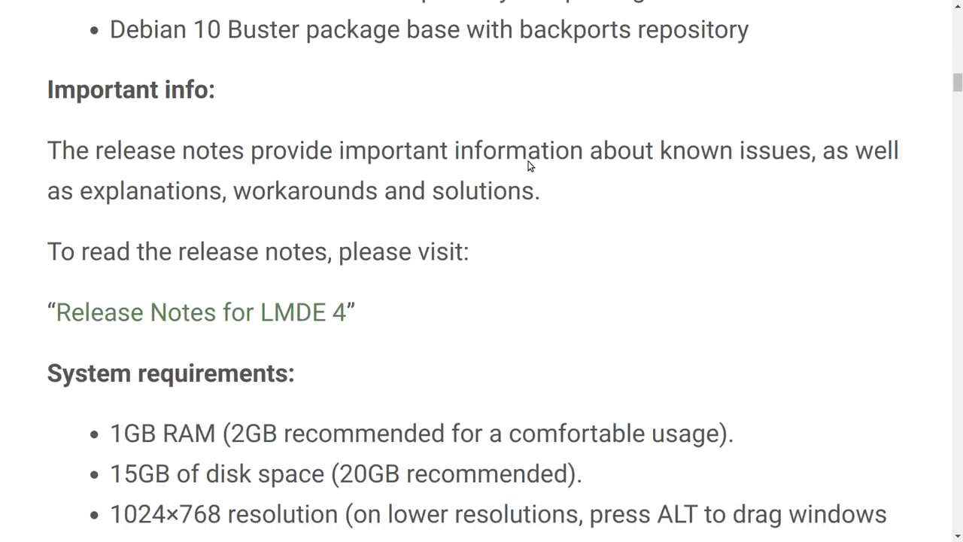
- Scroll through the ISO booting notes to Upgrade instructions and the Download links
scroll(528, 165, "down", 3)
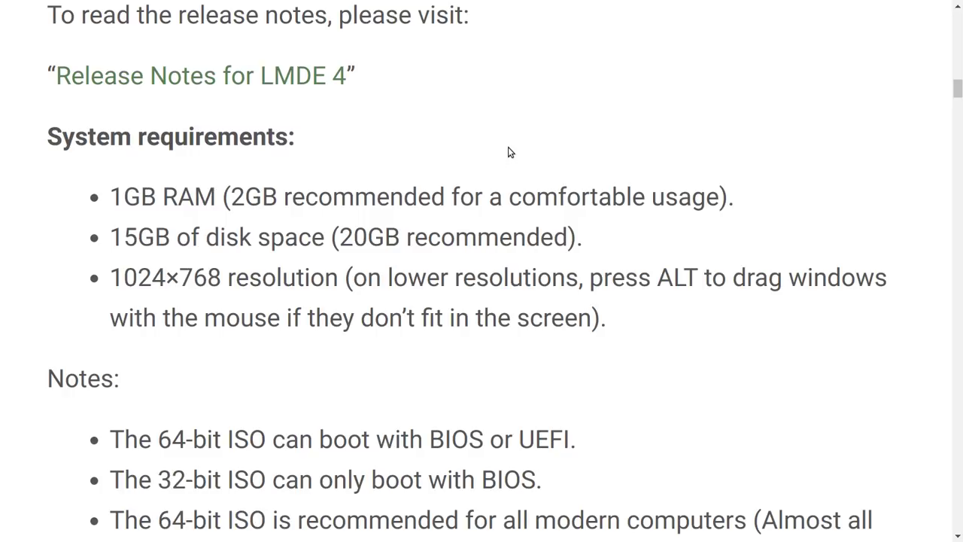
scroll(508, 142, "down", 3)
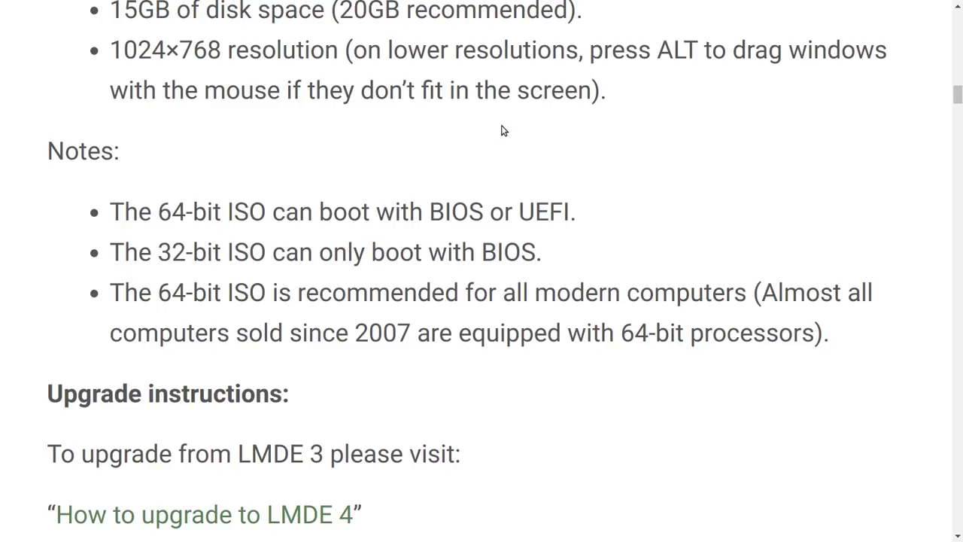
scroll(503, 131, "down", 3)
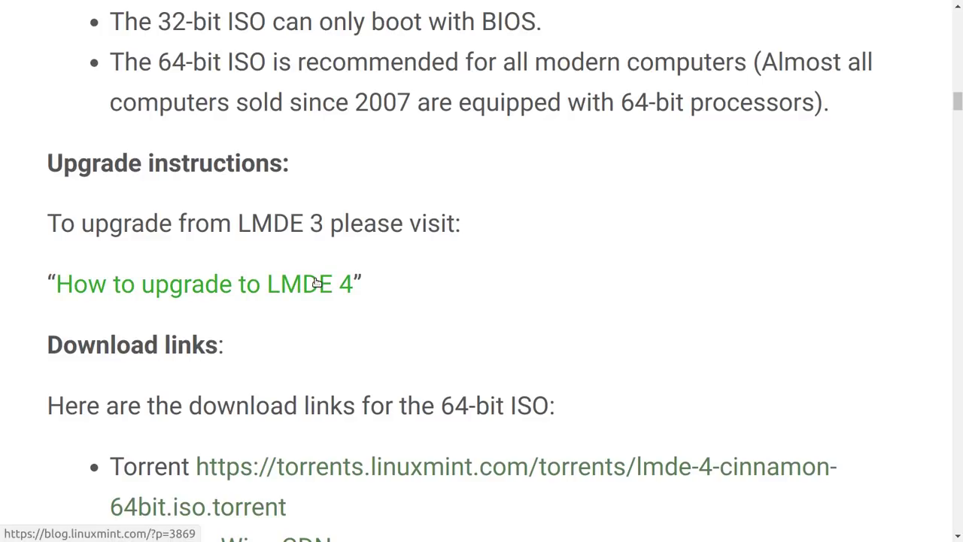
- Open the 'How to upgrade to LMDE 4' post and return to its community instructions link
left_click(316, 283)
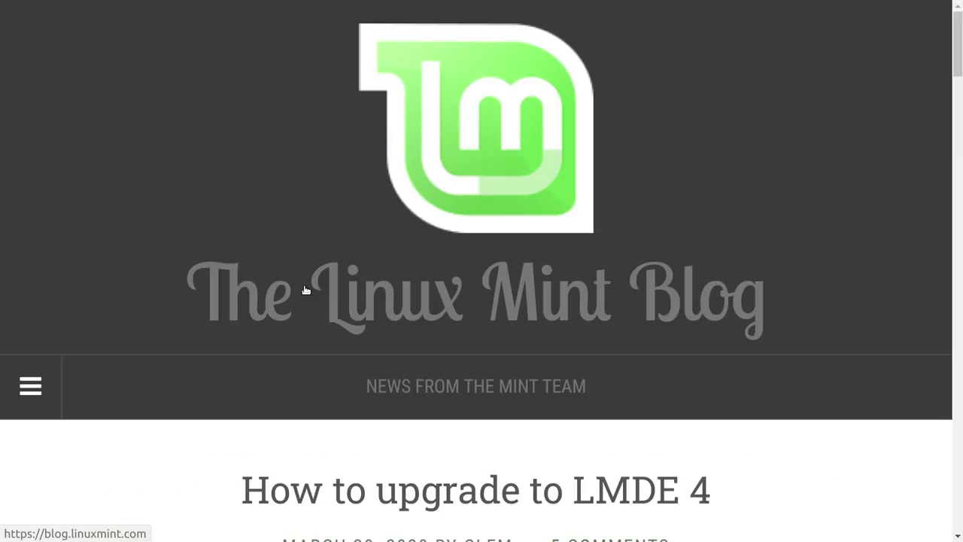
scroll(306, 289, "down", 4)
scroll(306, 290, "down", 2)
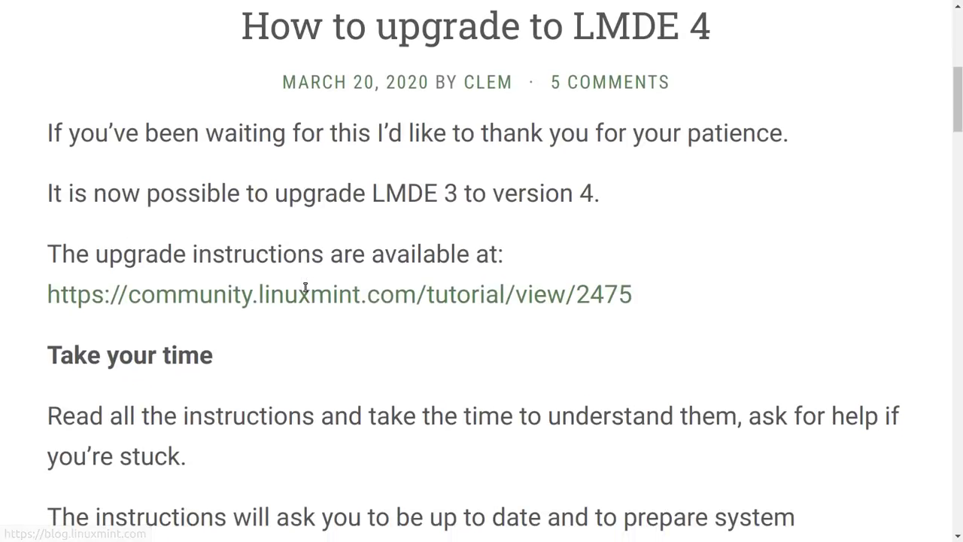
scroll(306, 290, "down", 1)
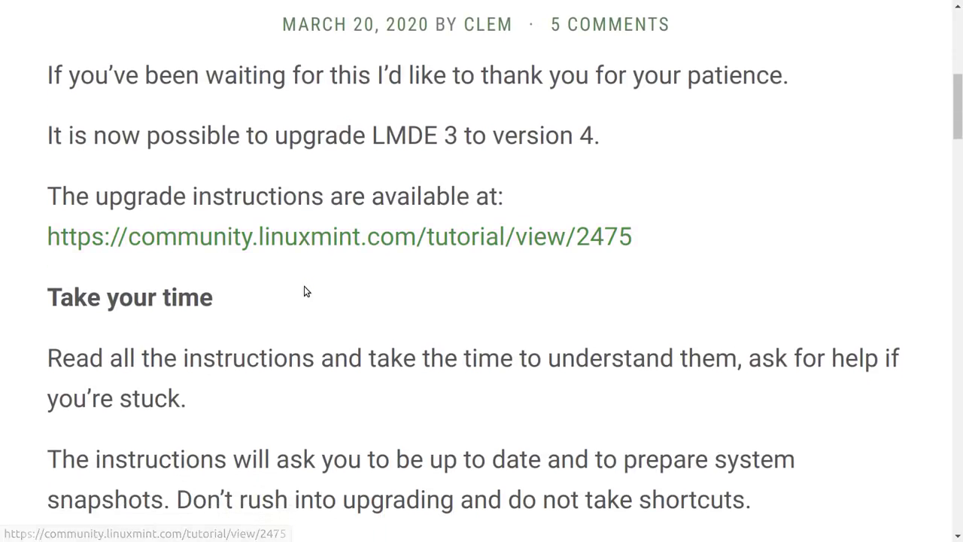
scroll(304, 292, "down", 1)
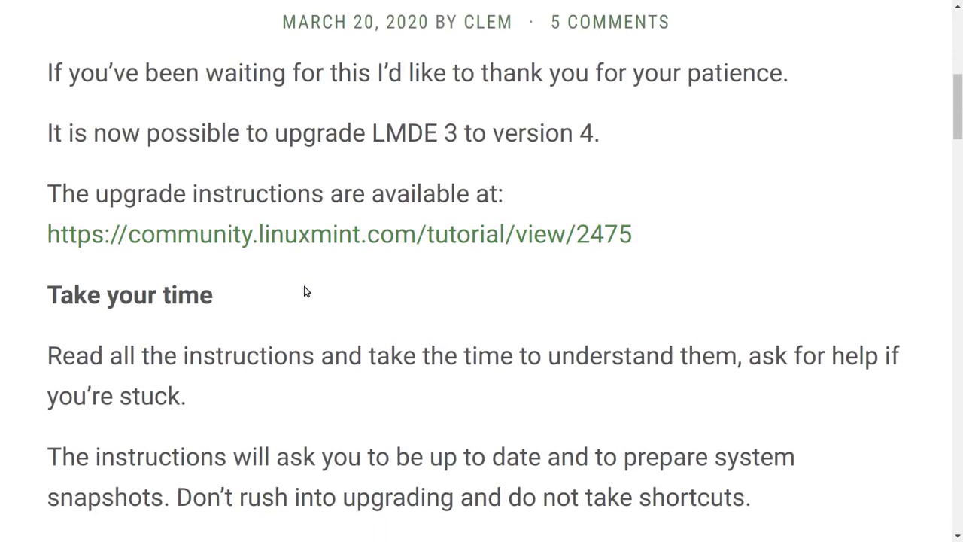
scroll(304, 286, "down", 5)
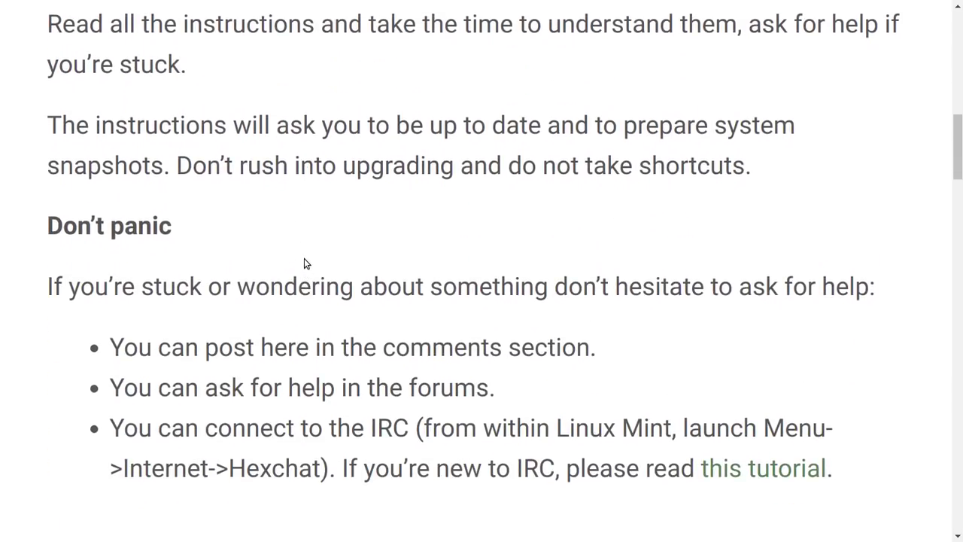
scroll(304, 259, "up", 1)
scroll(304, 286, "up", 4)
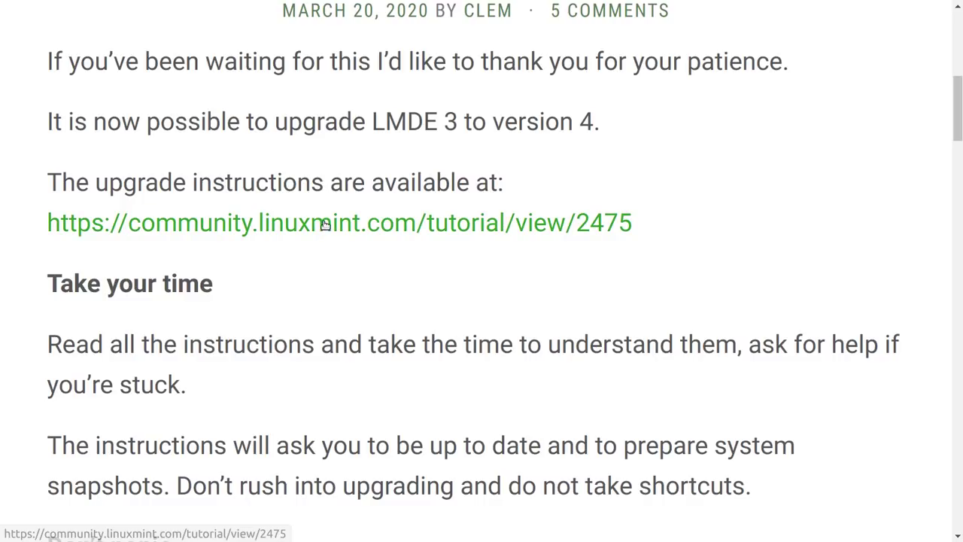
- Open the community upgrade tutorial, enlarge the page, and scroll down toward section C3
left_click(325, 223)
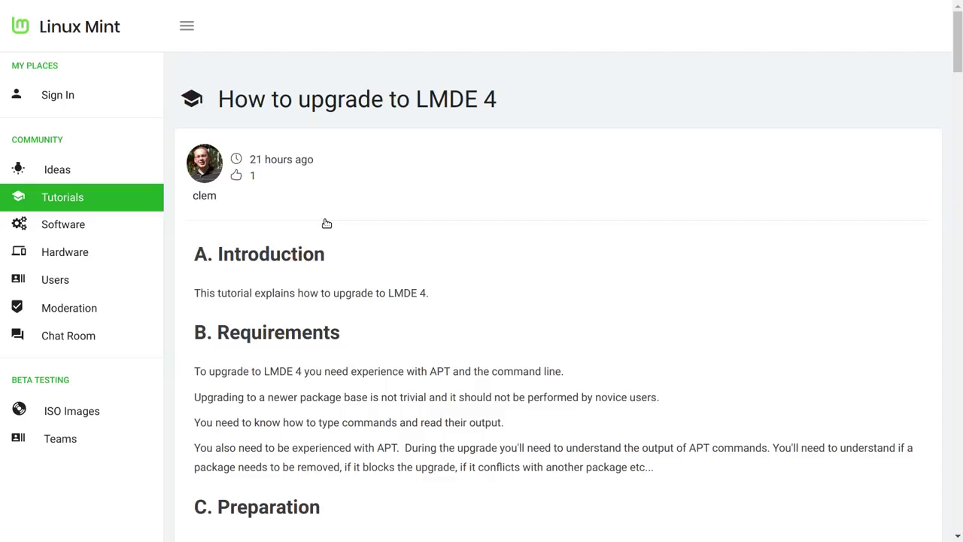
key("ctrl+plus")
key("ctrl+plus")
key("ctrl+plus")
key("ctrl+plus")
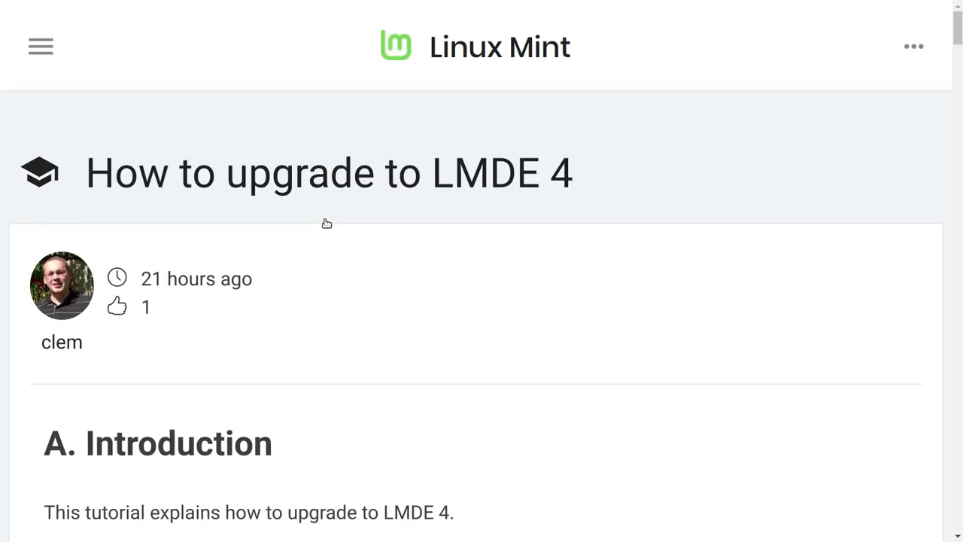
scroll(327, 223, "down", 1)
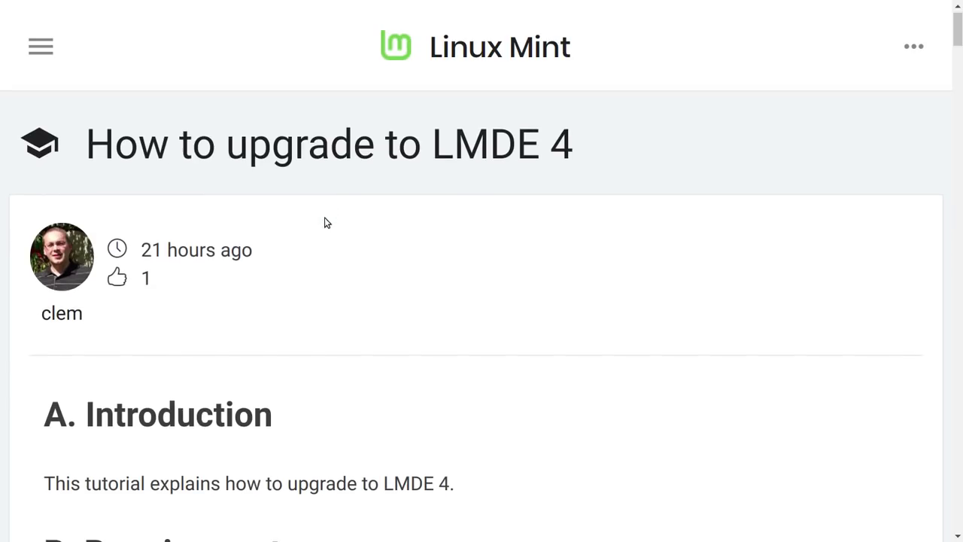
scroll(326, 222, "down", 3)
scroll(326, 222, "down", 1)
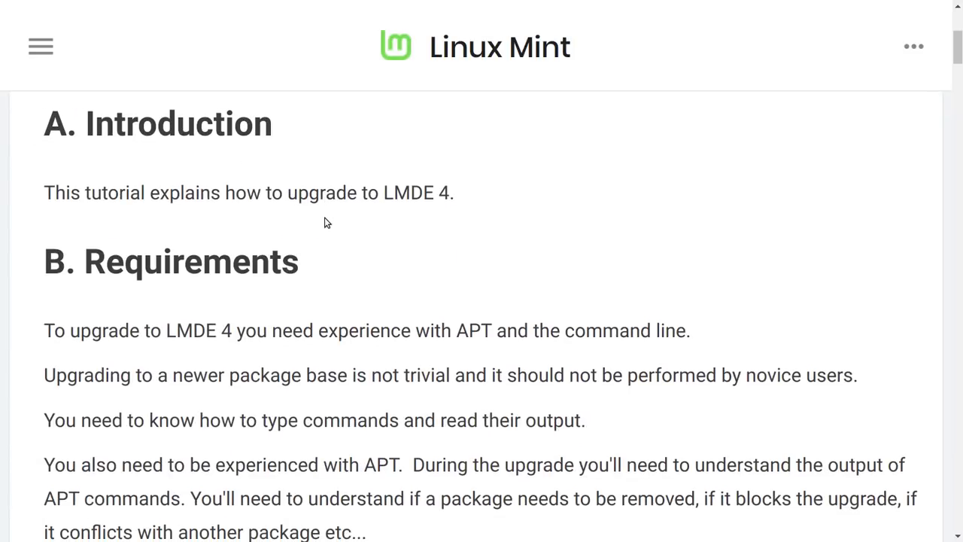
scroll(326, 223, "down", 2)
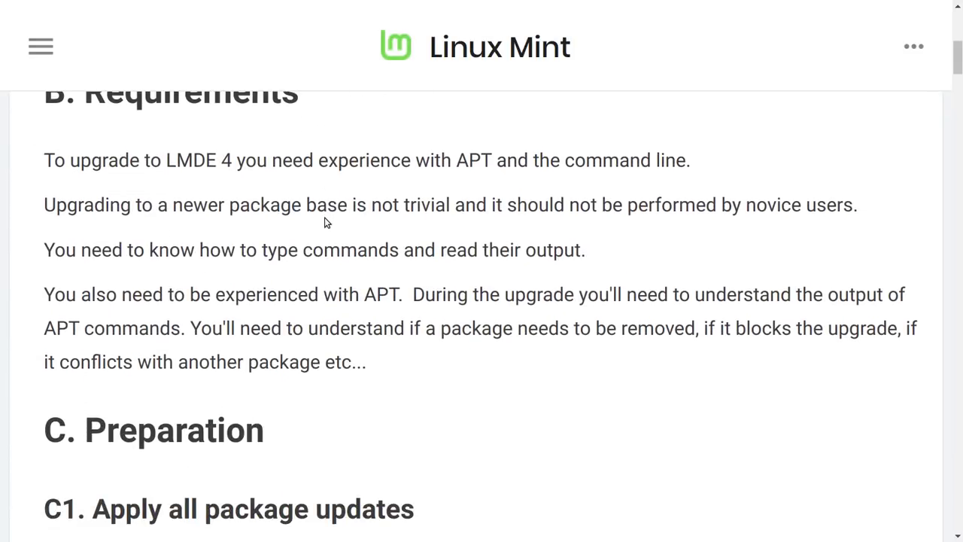
scroll(327, 223, "down", 7)
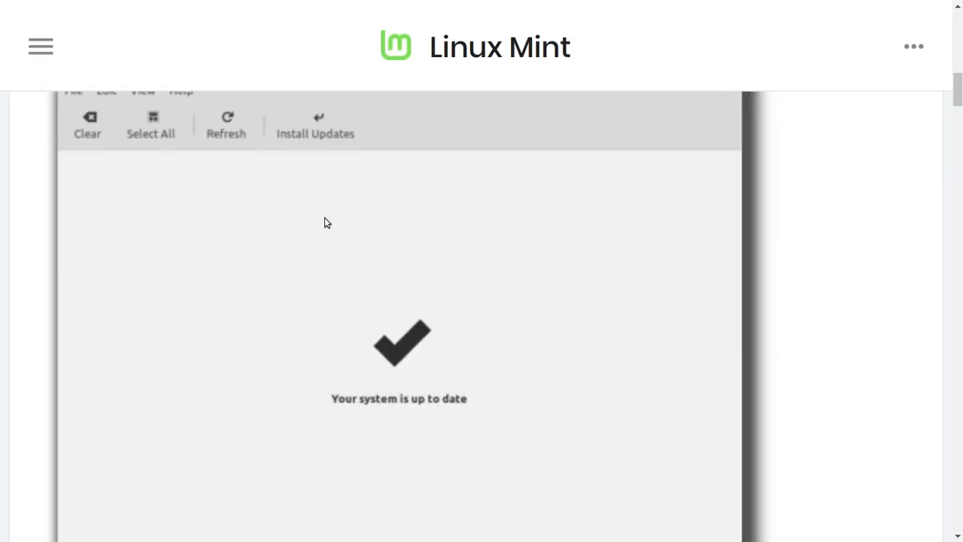
scroll(326, 223, "down", 7)
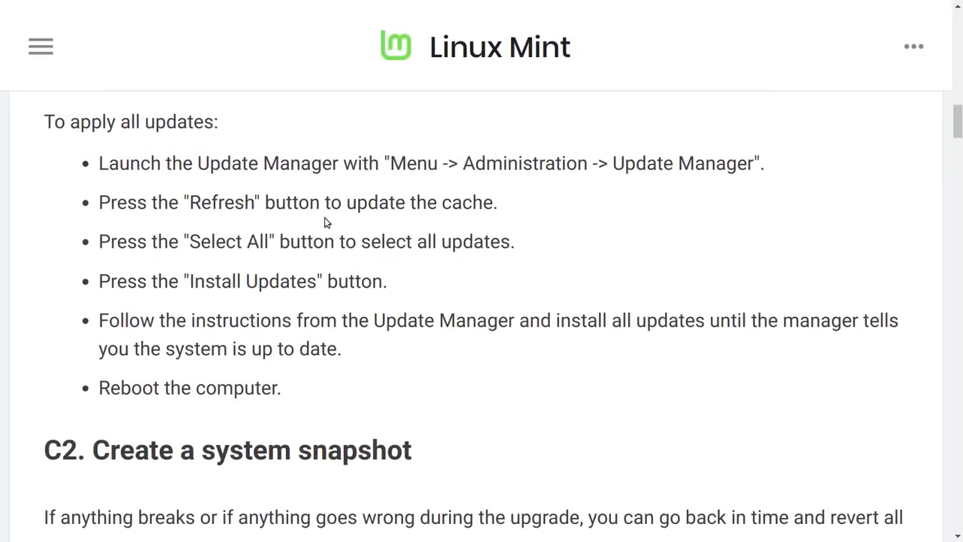
scroll(326, 222, "down", 1)
- Read through the multimedia package downgrade and removal steps in sections C3 to C3.3
scroll(325, 221, "down", 6)
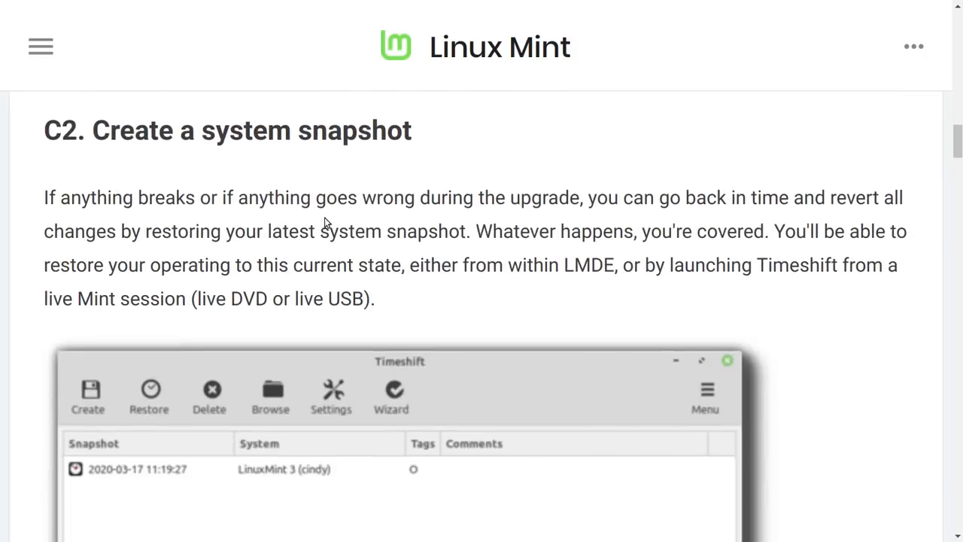
scroll(325, 221, "down", 7)
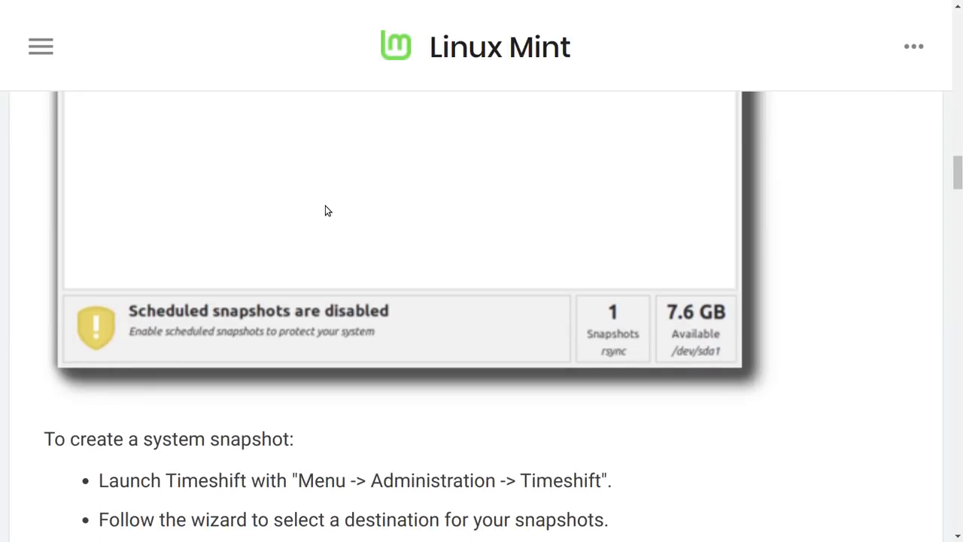
scroll(325, 174, "down", 3)
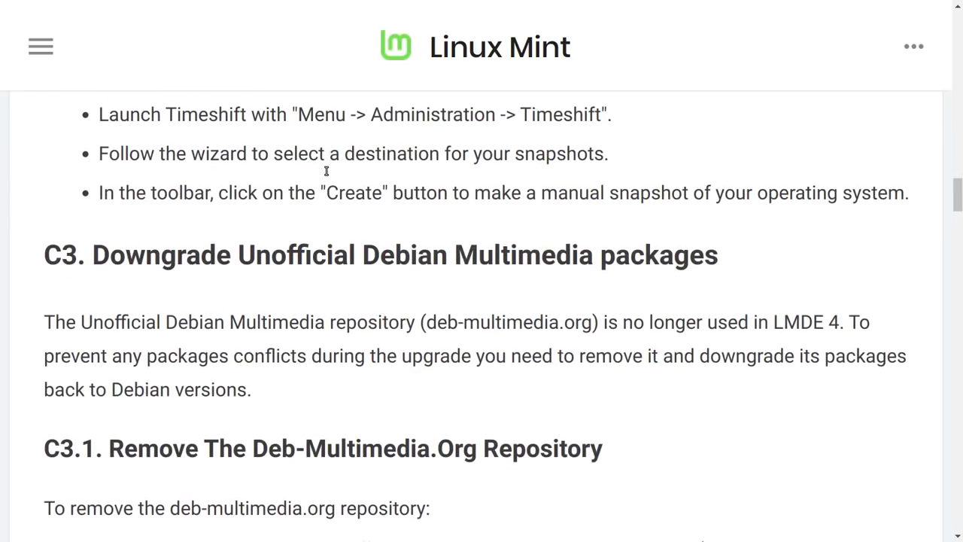
scroll(325, 175, "down", 1)
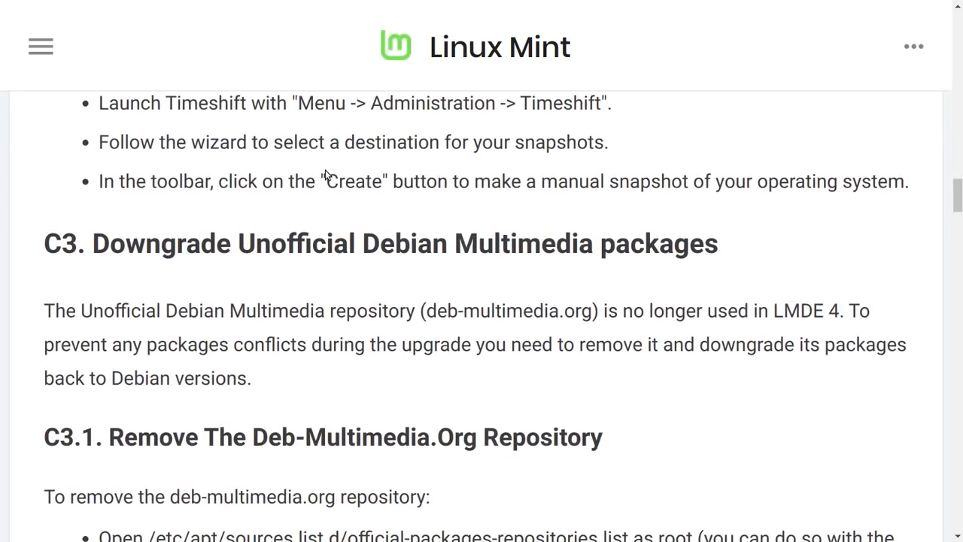
scroll(326, 171, "down", 2)
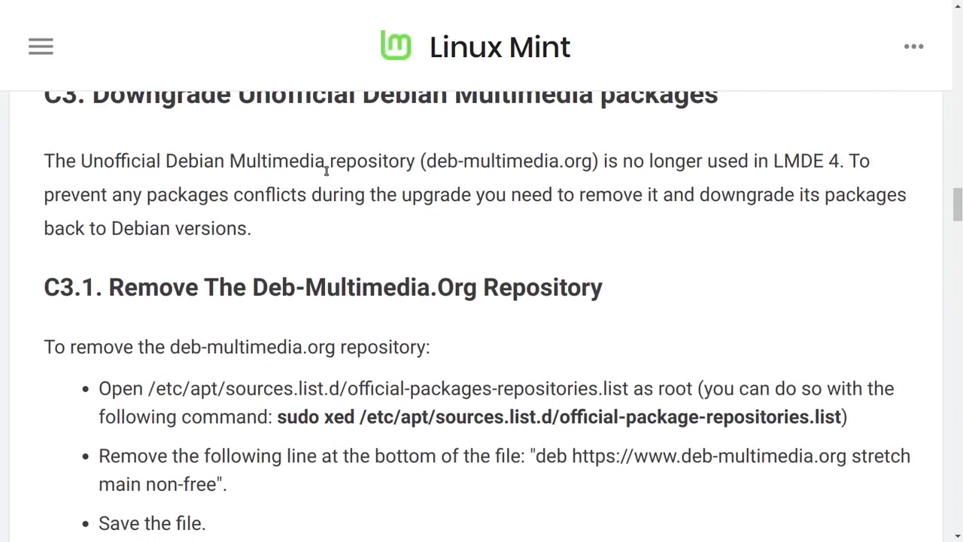
scroll(307, 172, "down", 1)
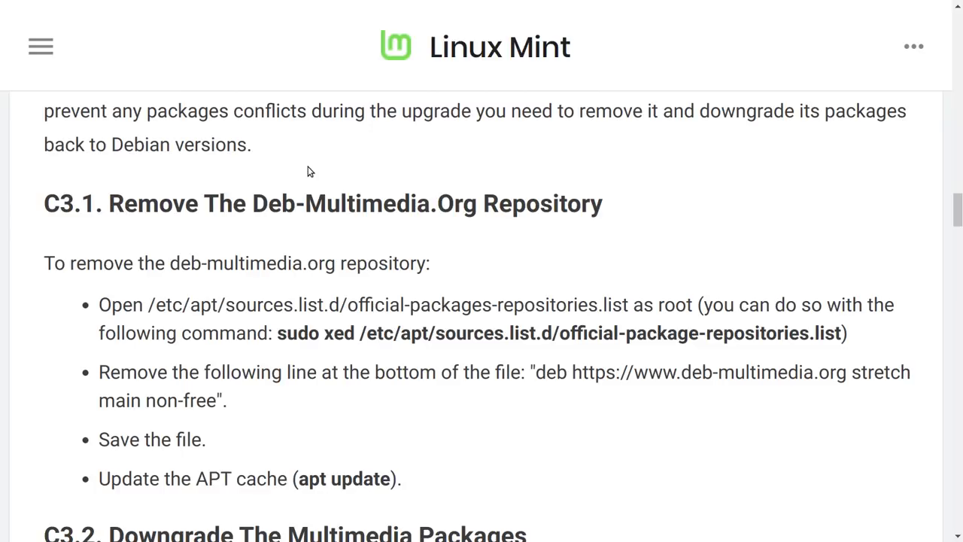
scroll(307, 172, "down", 4)
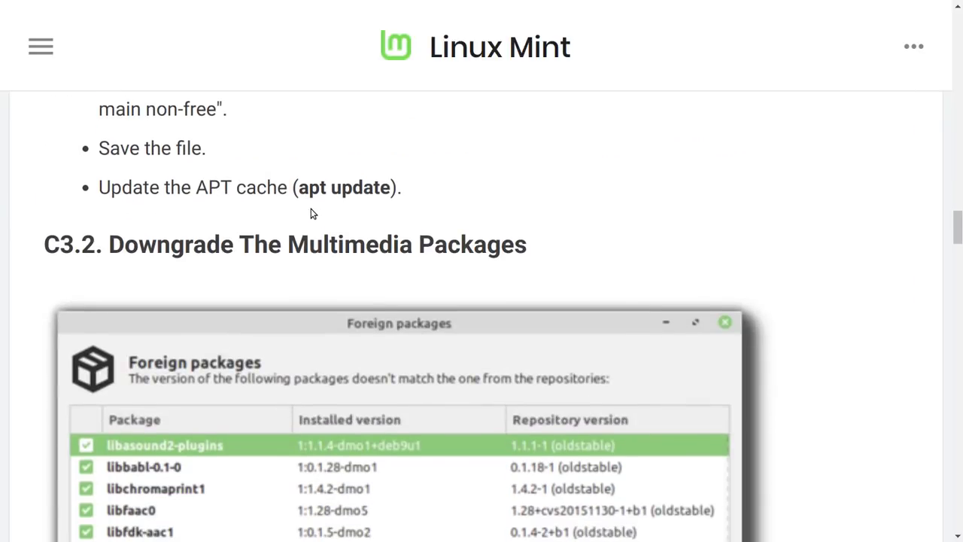
scroll(313, 218, "up", 1)
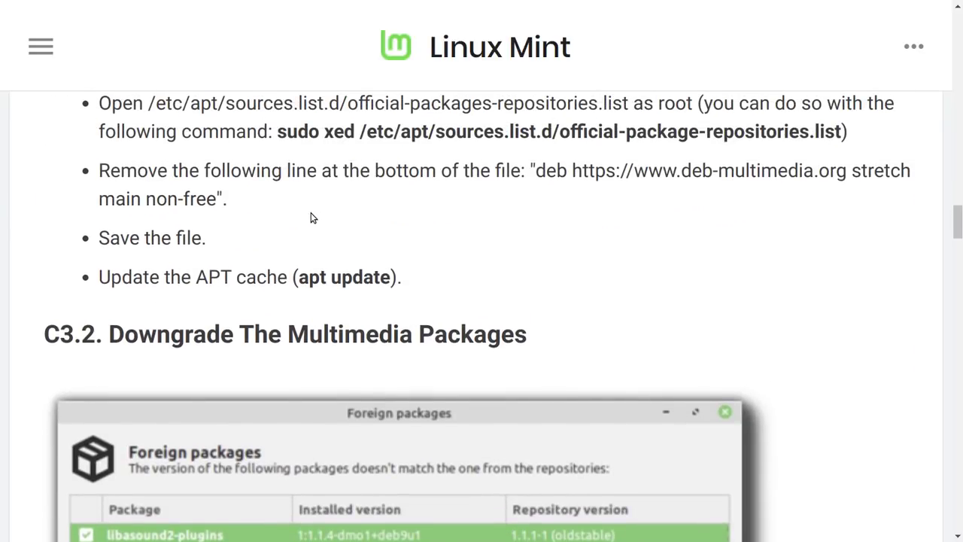
scroll(311, 231, "down", 3)
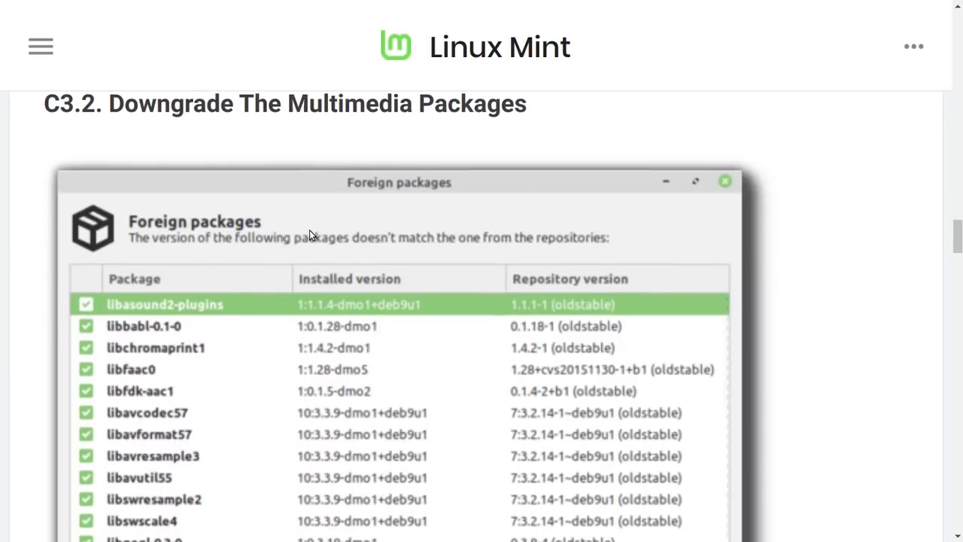
scroll(309, 229, "down", 10)
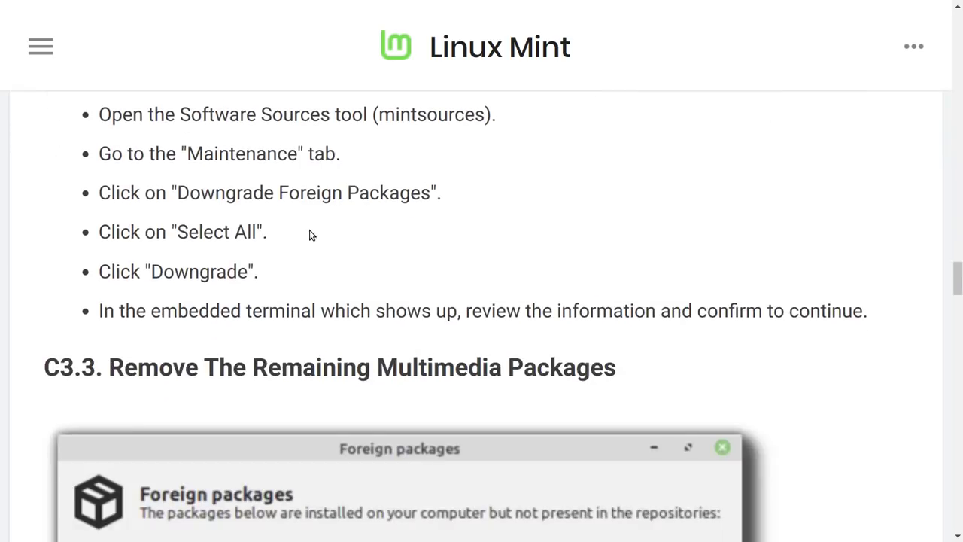
scroll(311, 235, "down", 7)
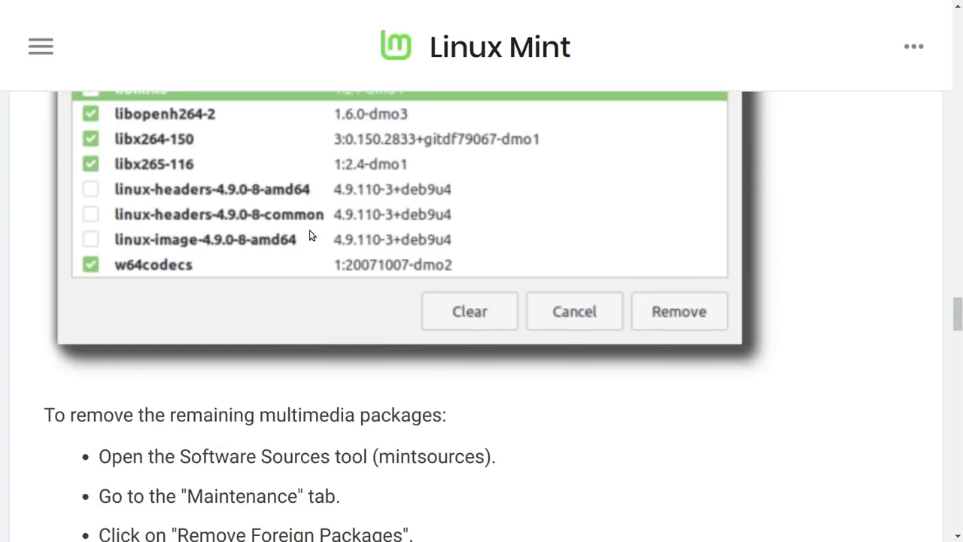
scroll(345, 157, "down", 1)
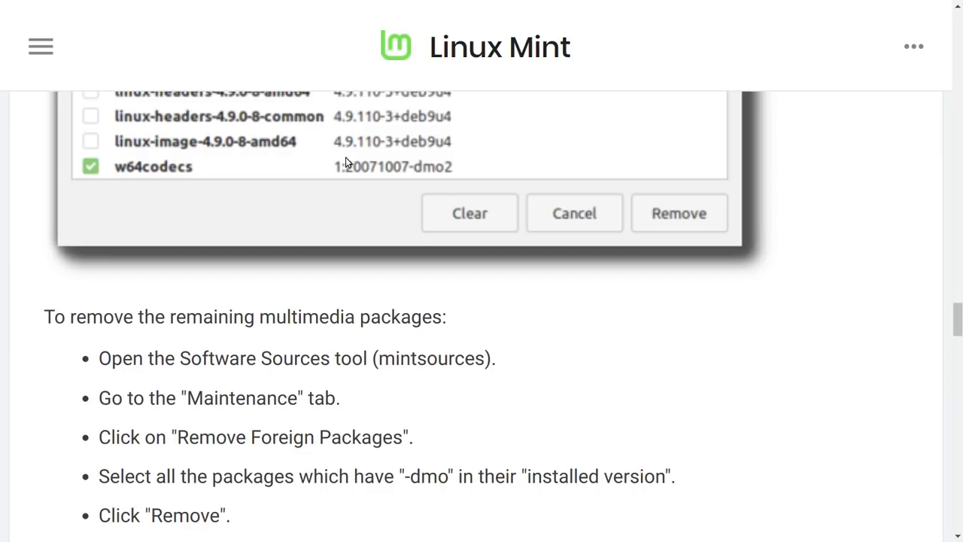
scroll(345, 162, "down", 3)
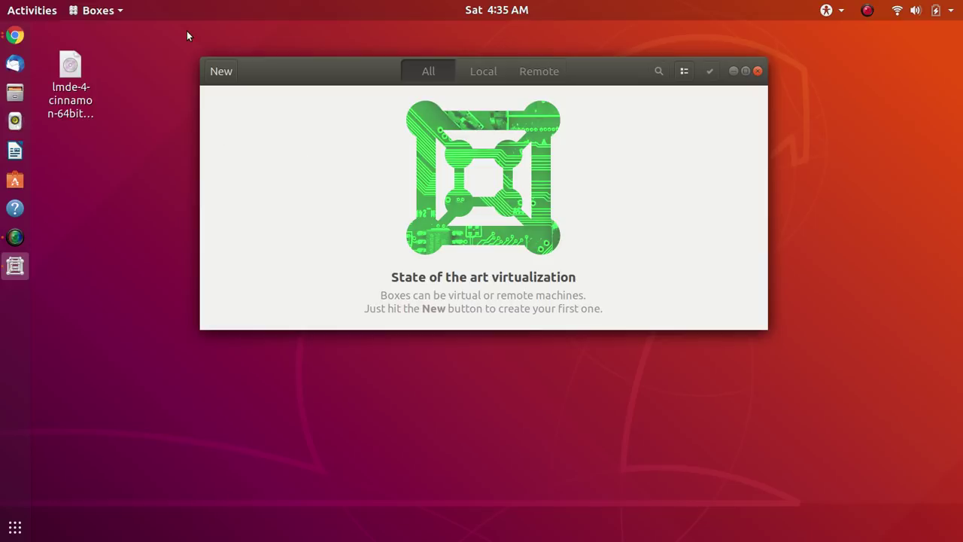
- Start a new box from the lmde-4-cinnamon-64bit.iso file on the Desktop
left_click(223, 72)
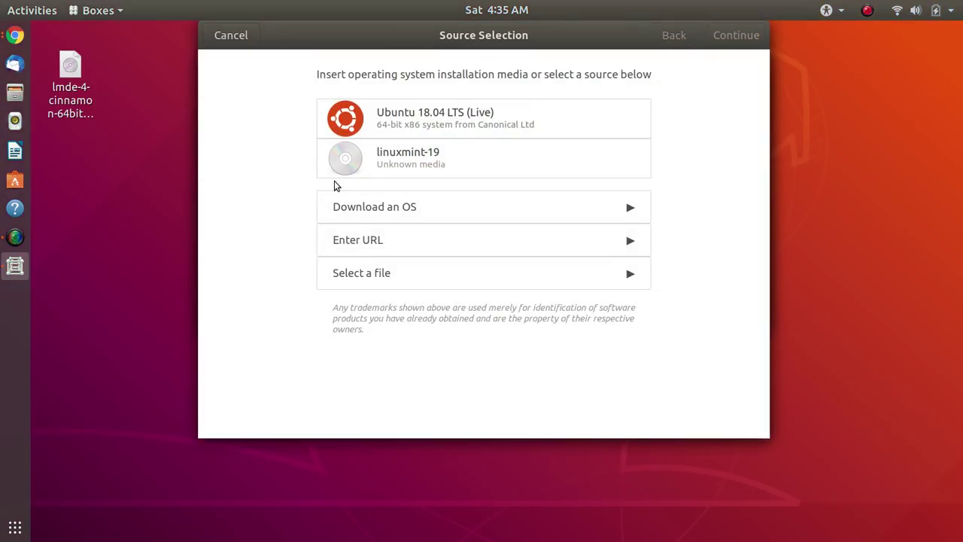
left_click(411, 277)
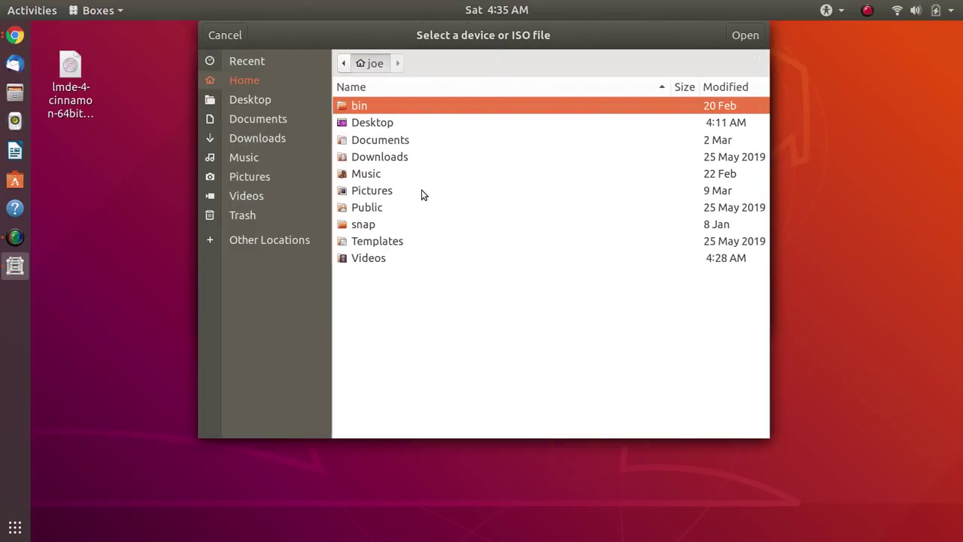
double_click(418, 122)
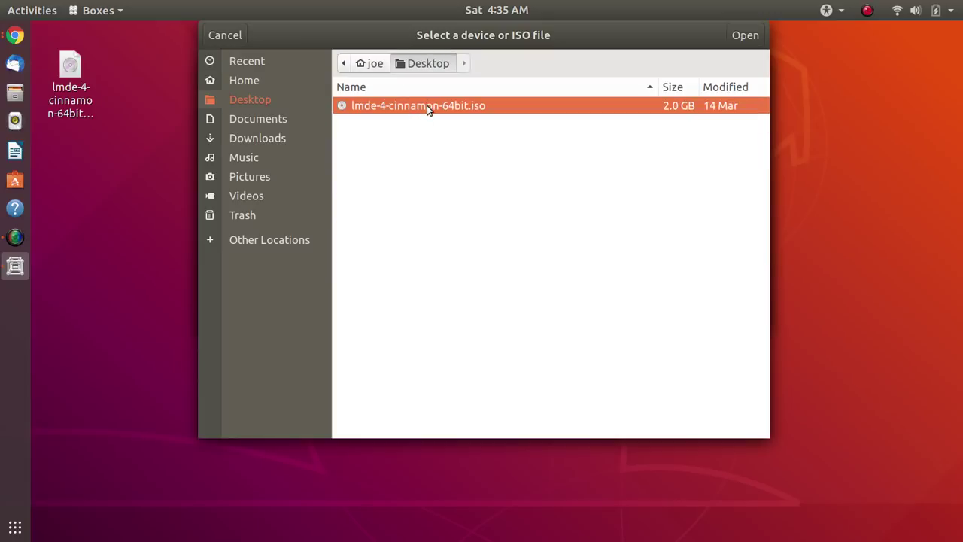
double_click(426, 105)
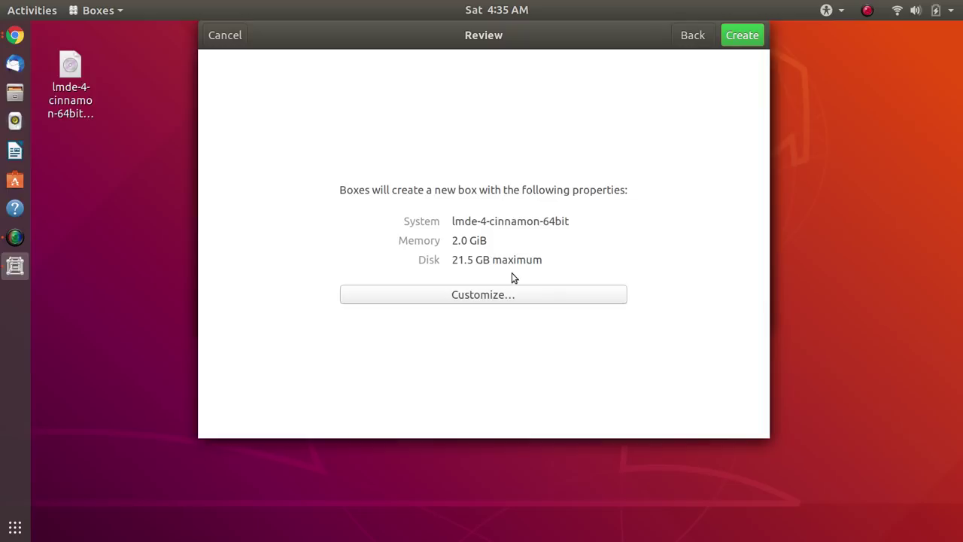
- Raise the box's memory to 4.2 GiB and create it with the 21.5 GB disk
left_click(511, 295)
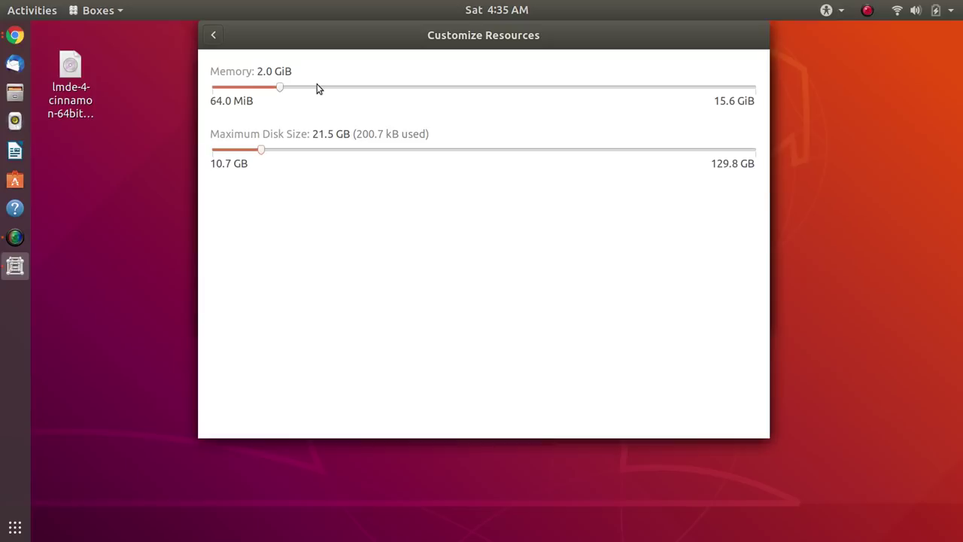
left_click(317, 87)
left_click(359, 92)
left_click(213, 36)
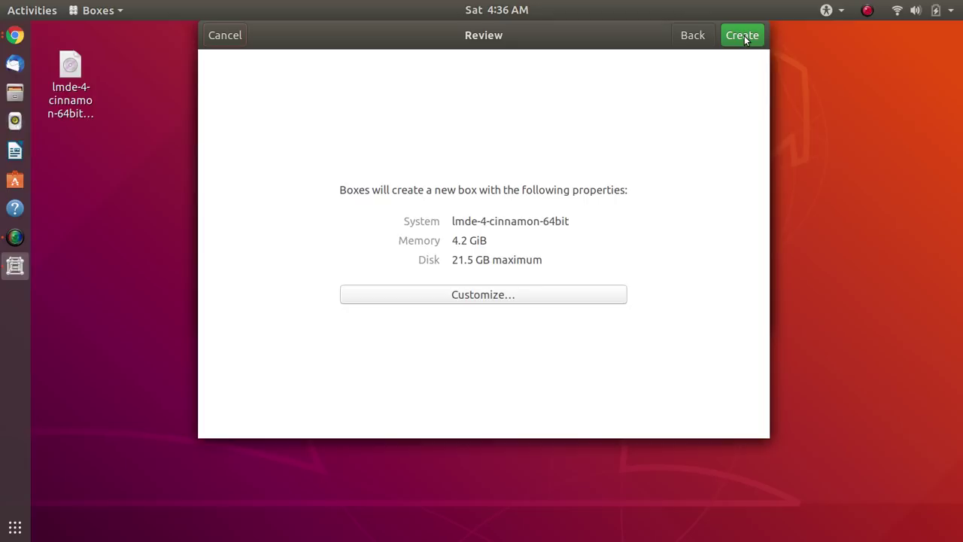
left_click(743, 37)
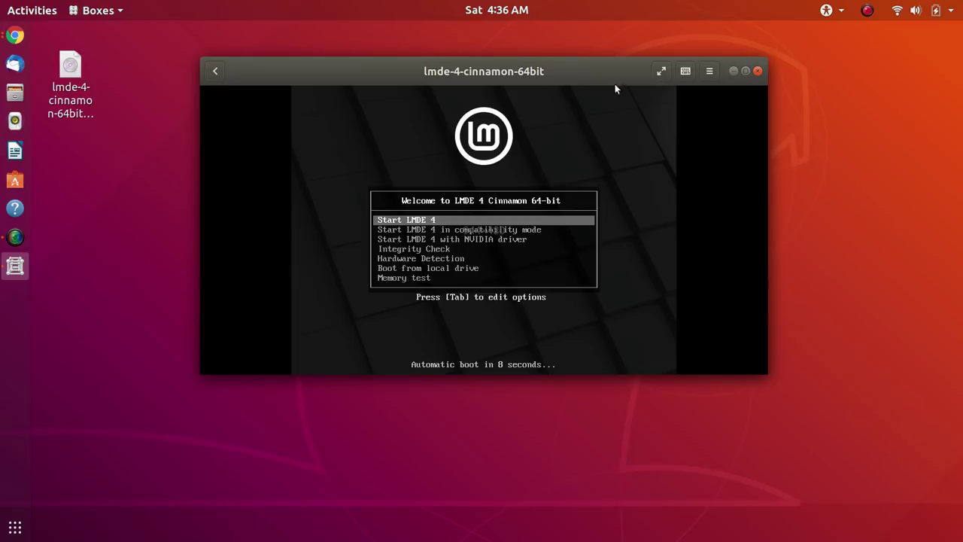
- Make the VM fullscreen and let it capture the mouse while booting to the live desktop
left_click(660, 72)
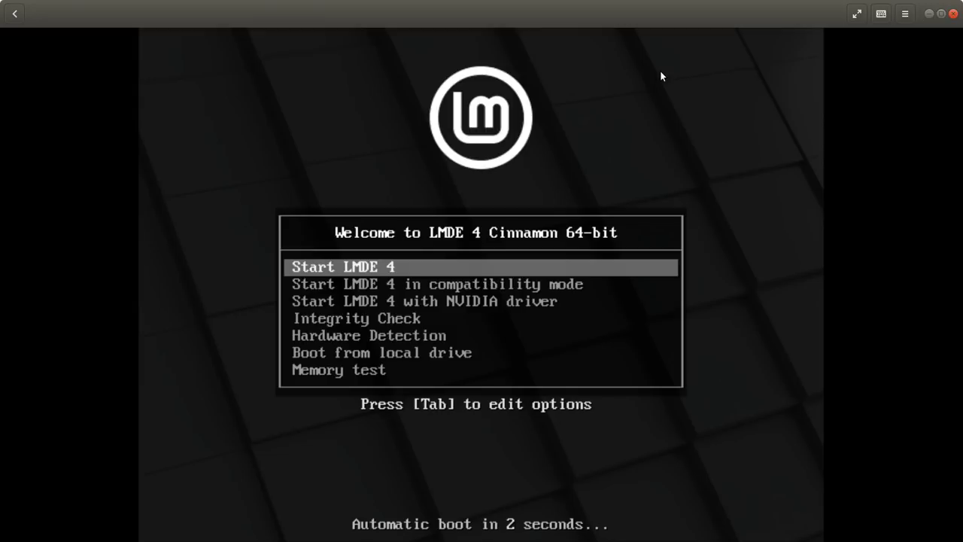
left_click(660, 72)
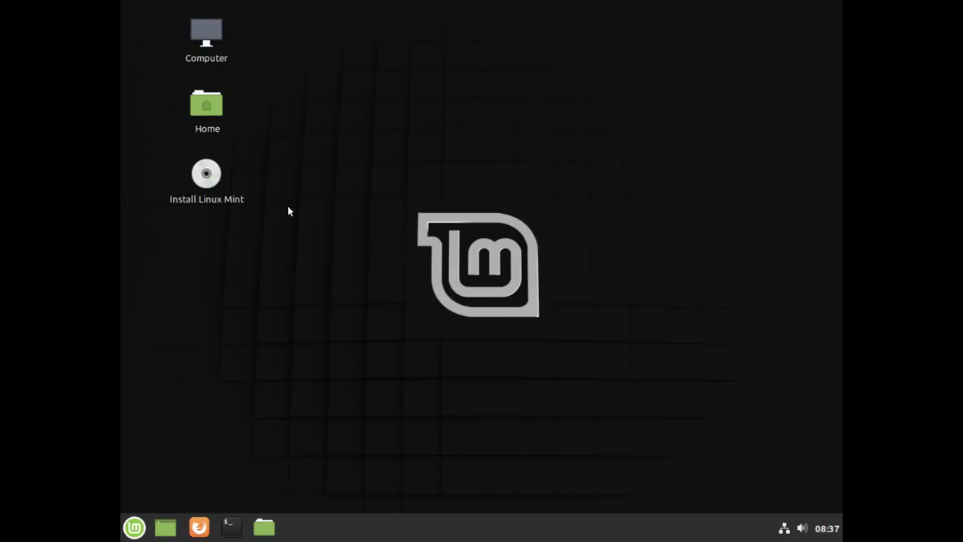
- Launch the installer from the Install Linux Mint desktop icon
left_click(208, 177)
double_click(212, 176)
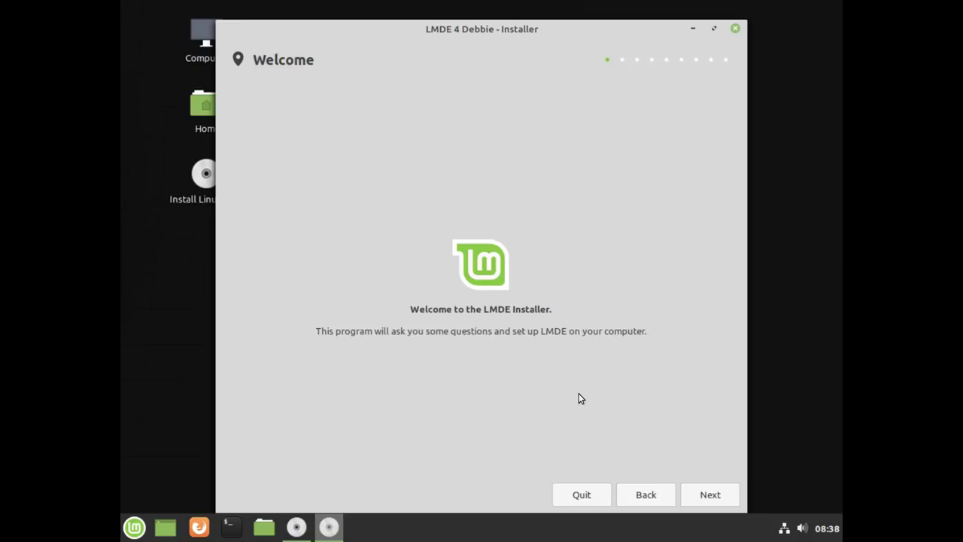
- Accept the default English (US) language, America/New York timezone and English (US) keyboard
left_click(707, 496)
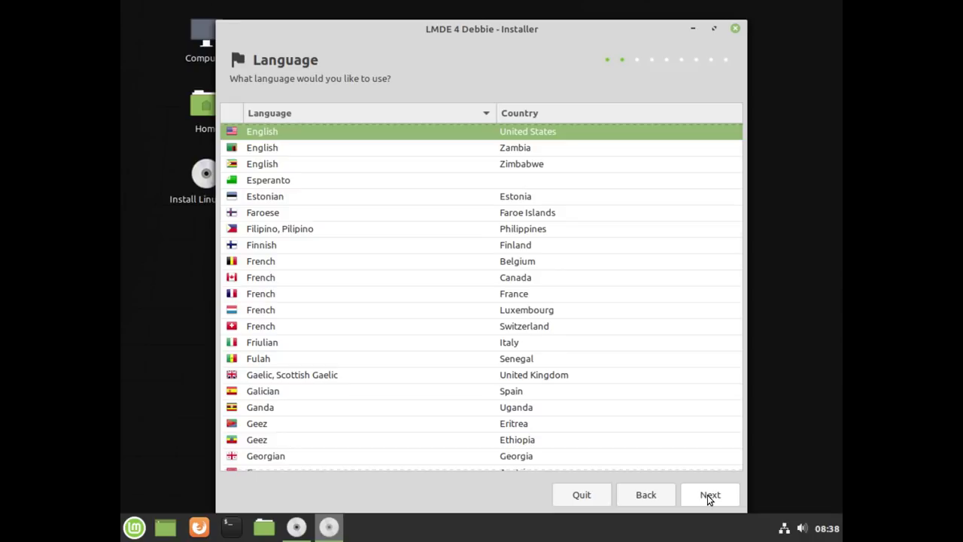
left_click(707, 497)
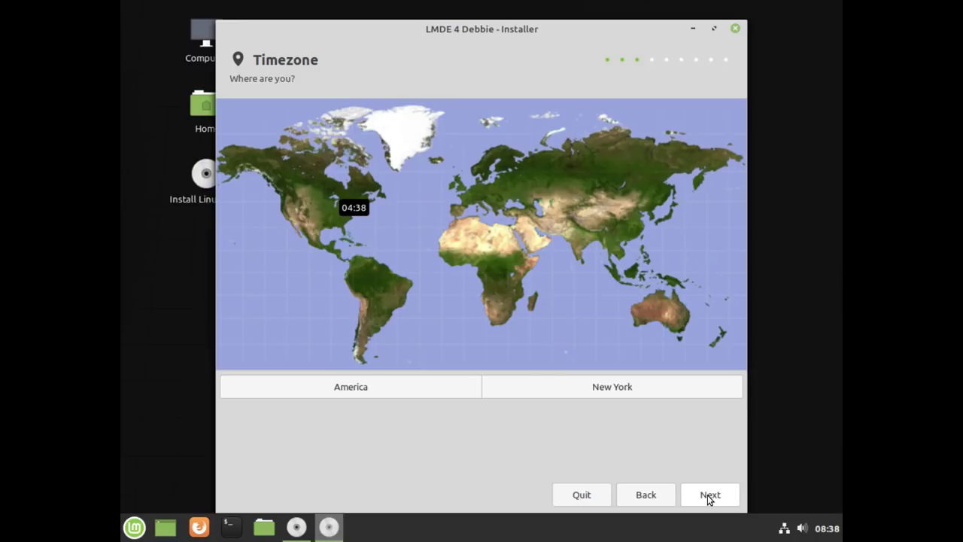
left_click(709, 496)
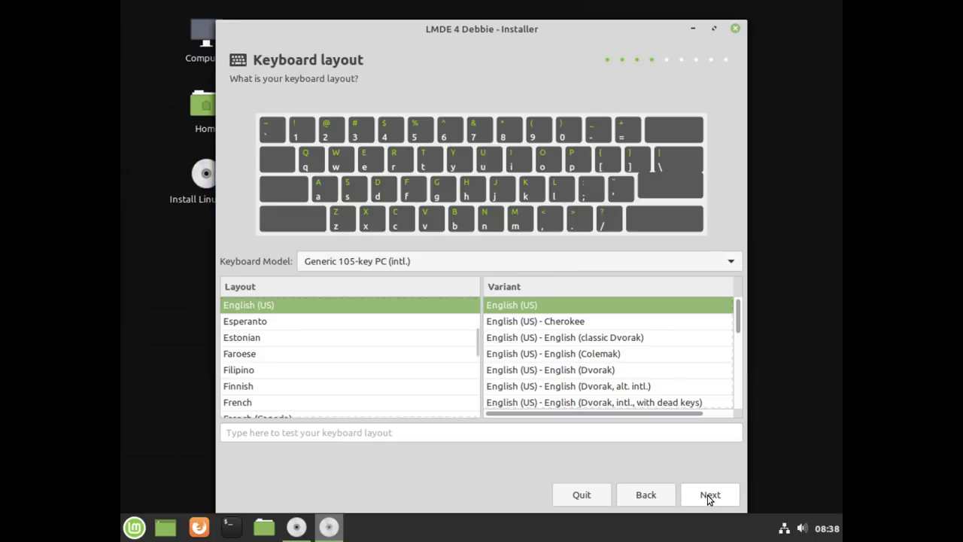
left_click(707, 494)
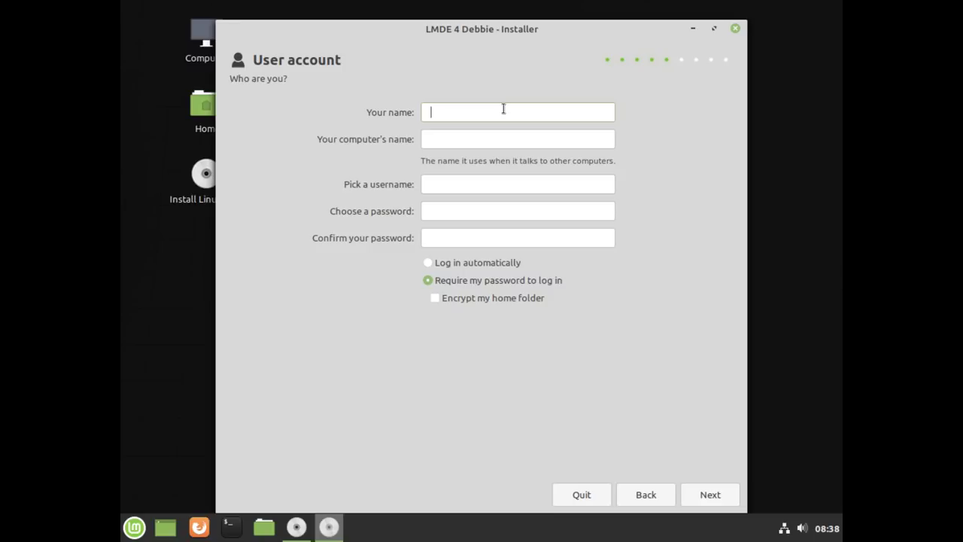
- Enter the user's full name and the computer name LMDE-VM
type("Joe Collins")
left_click(495, 139)
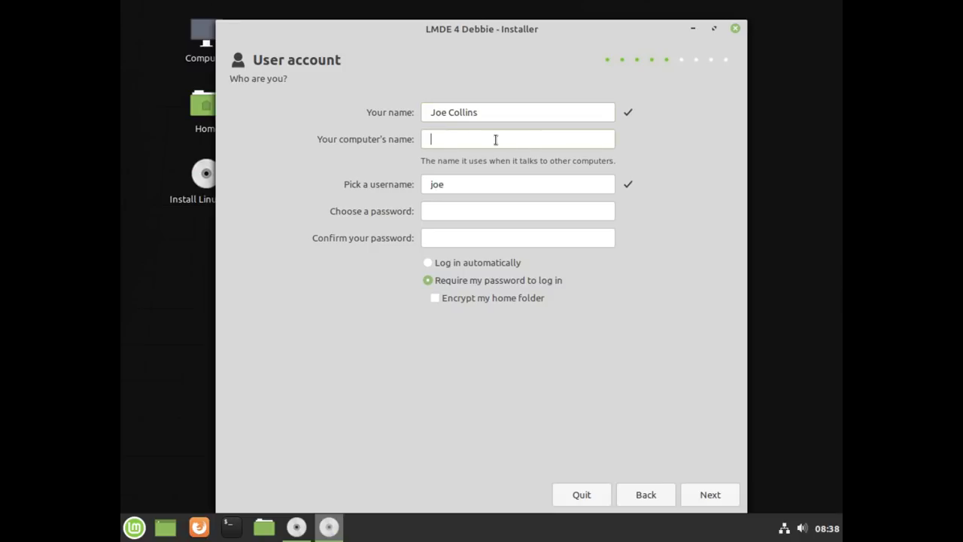
type("LMDE")
type("-VM")
- Enter and confirm the account password, then submit the account form
left_click(501, 211)
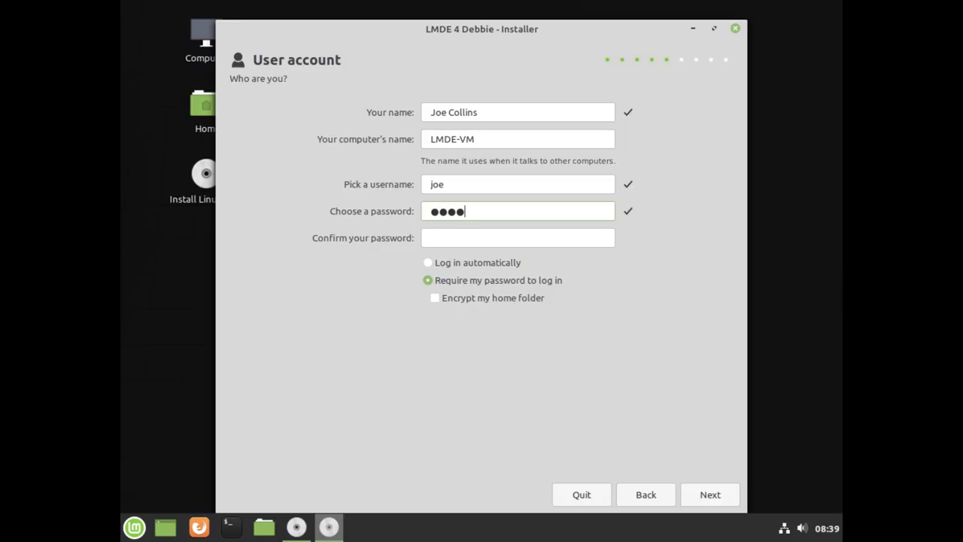
left_click(494, 239)
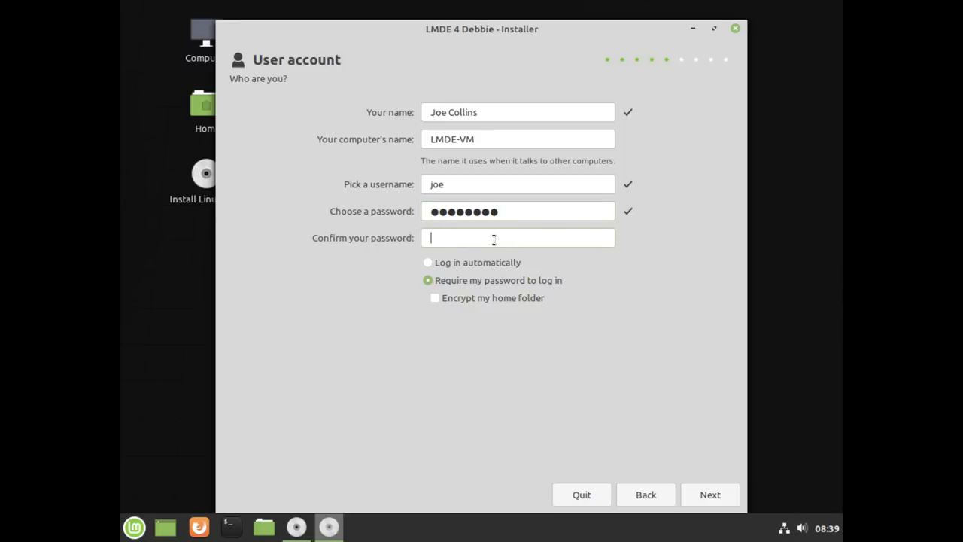
type("********")
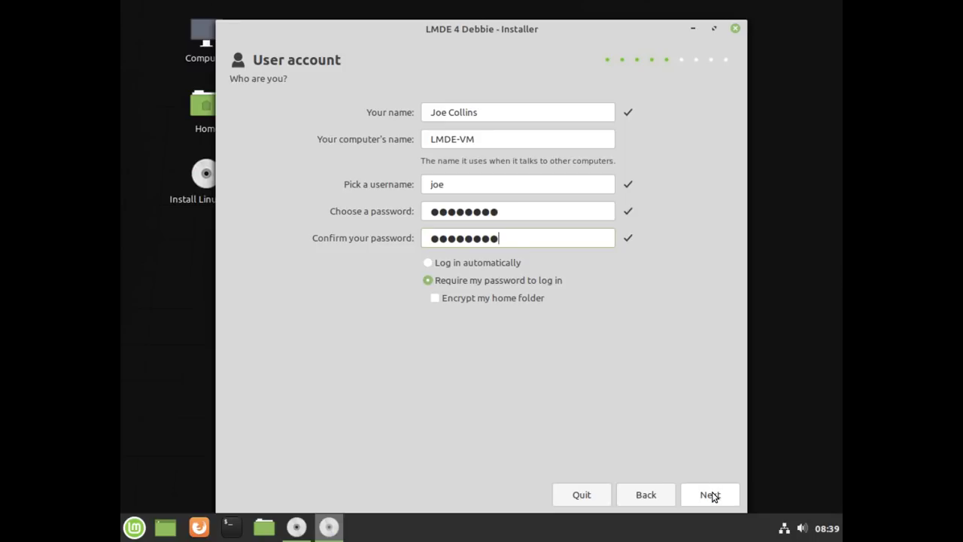
left_click(713, 497)
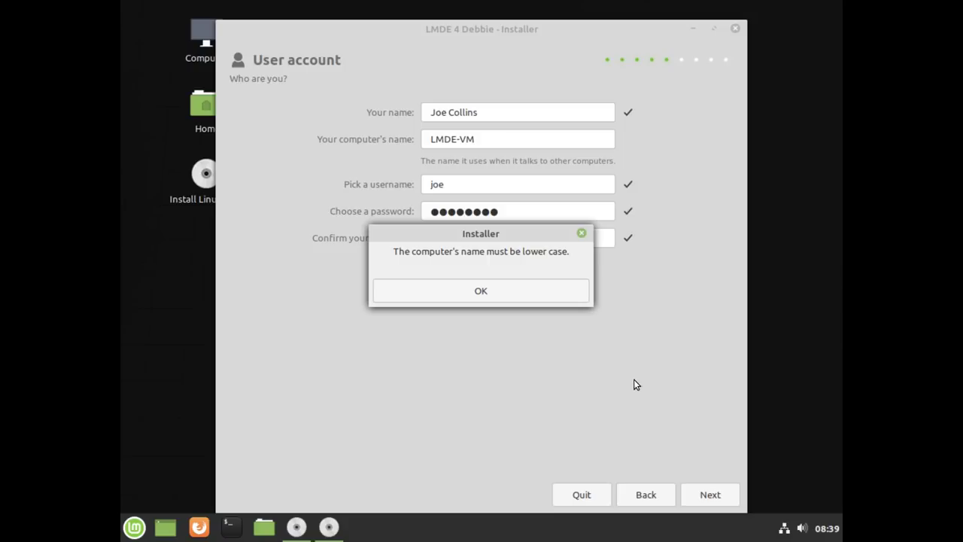
- Dismiss the lowercase warning, replace the computer name with 'lmde-vm' and continue
left_click(482, 291)
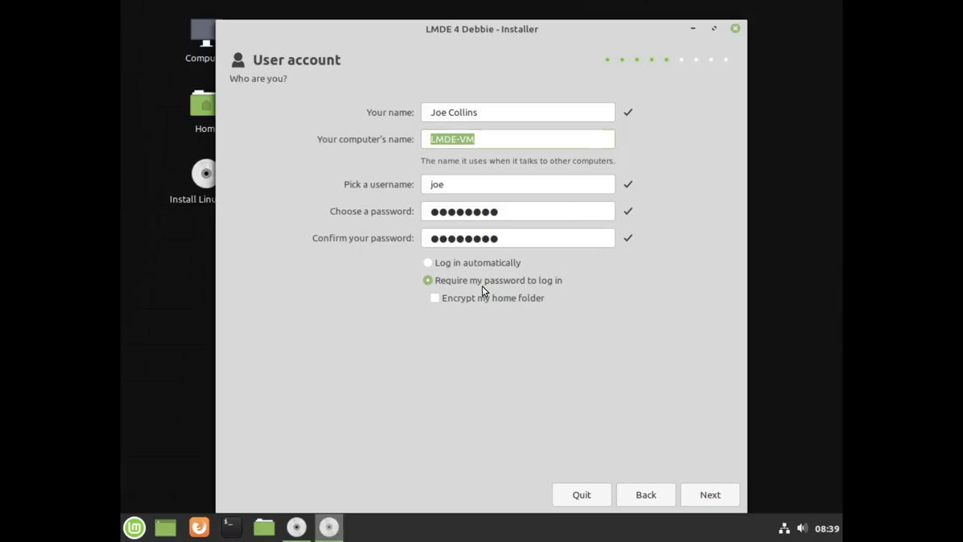
left_click(527, 140)
key("BackSpace")
key("BackSpace")
key("BackSpace")
key("BackSpace")
key("BackSpace")
key("BackSpace")
key("BackSpace")
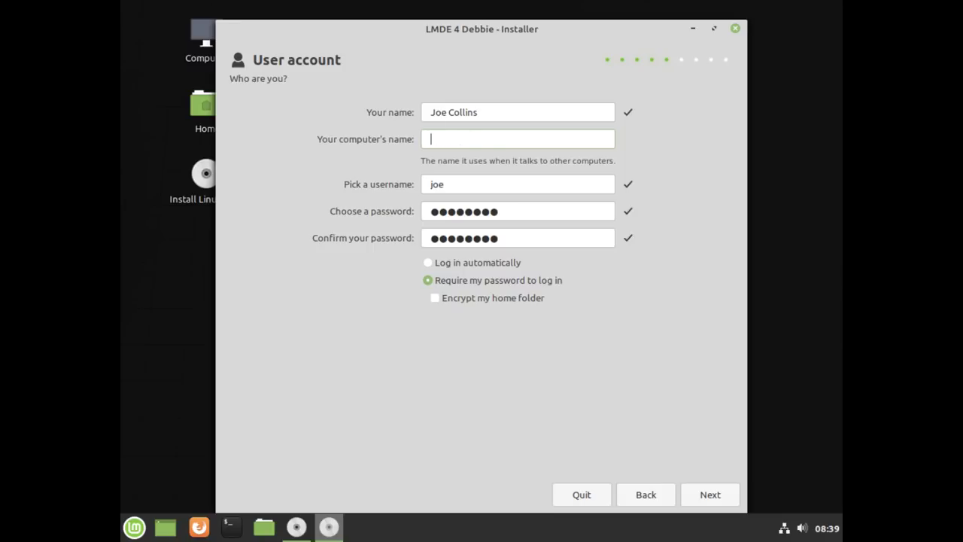
type("lmde")
type("-vm")
left_click(707, 494)
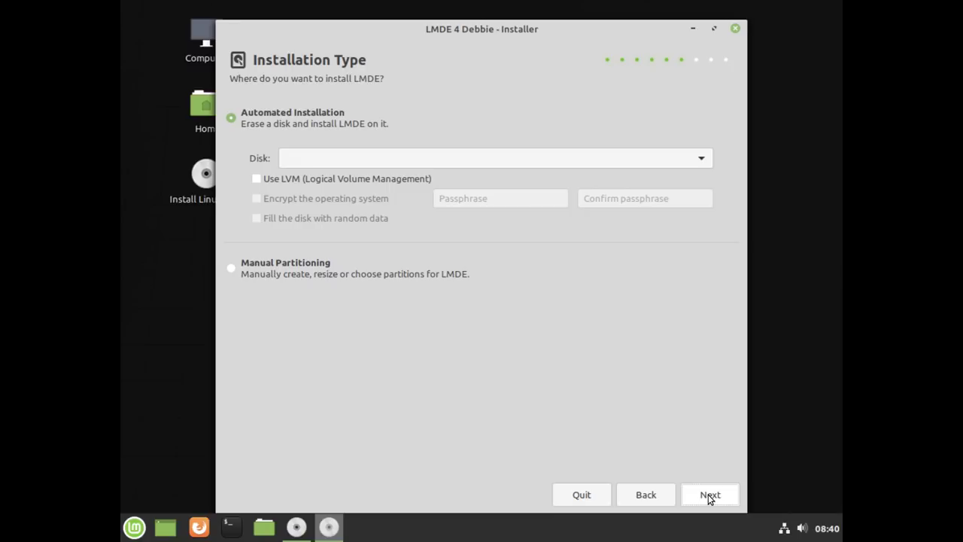
- After the select-a-disk message, choose QEMU_HARDDISK (21 GB) as the install disk
left_click(707, 494)
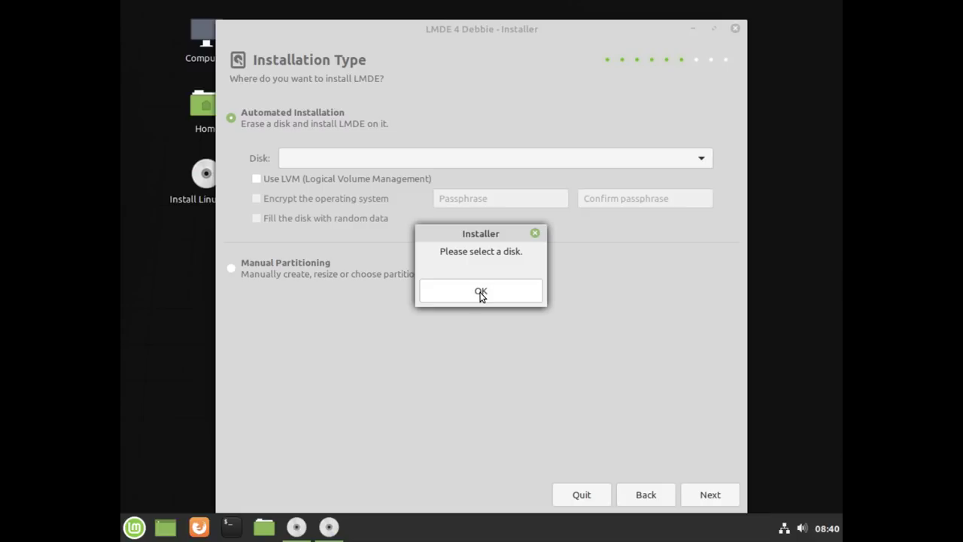
left_click(480, 292)
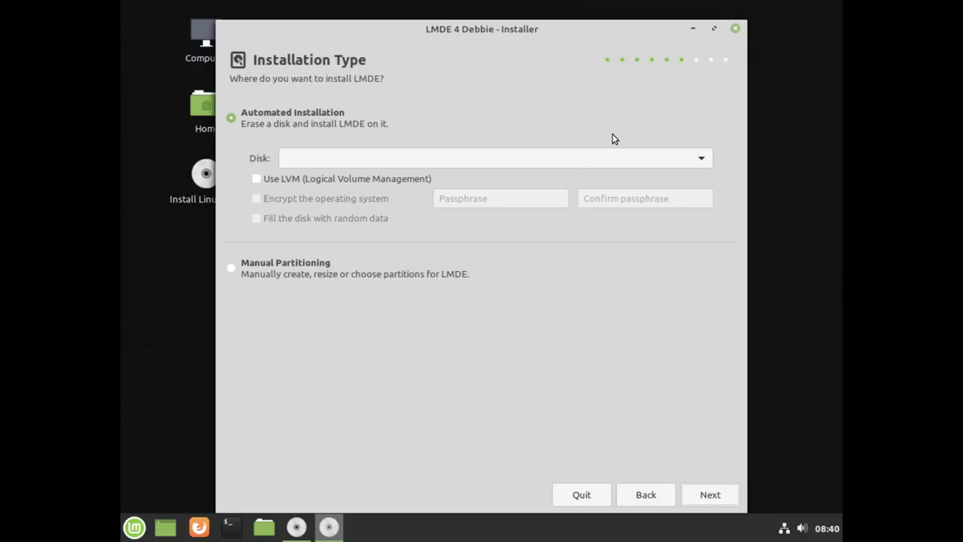
left_click(705, 158)
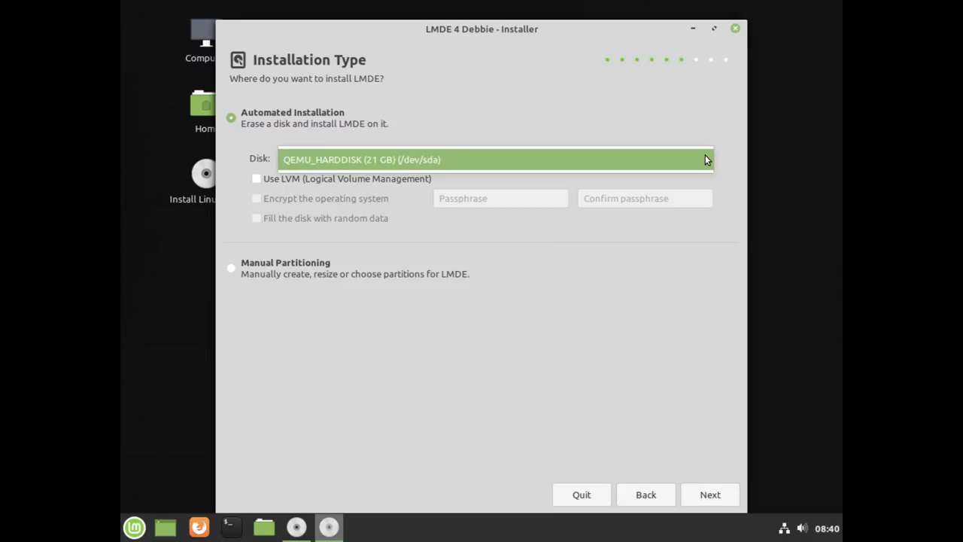
left_click(572, 159)
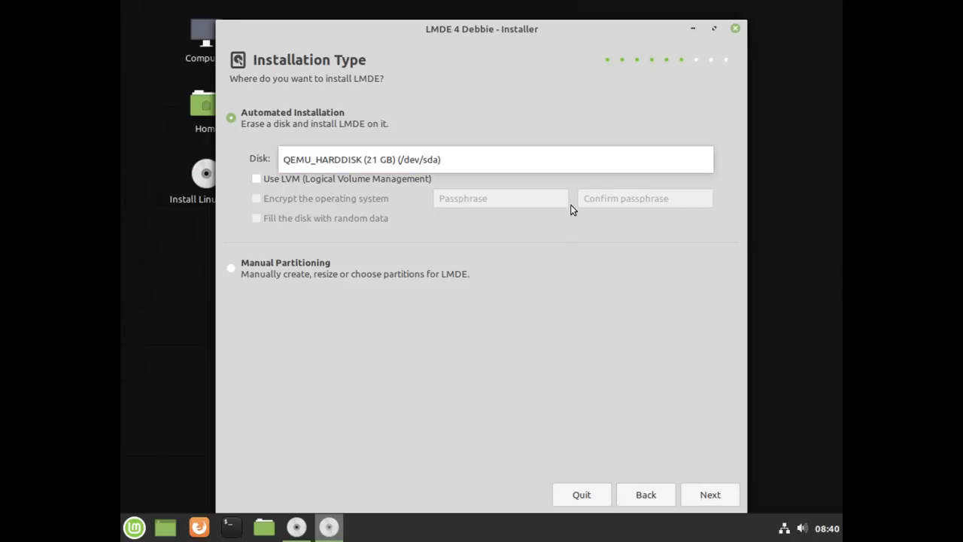
left_click(568, 268)
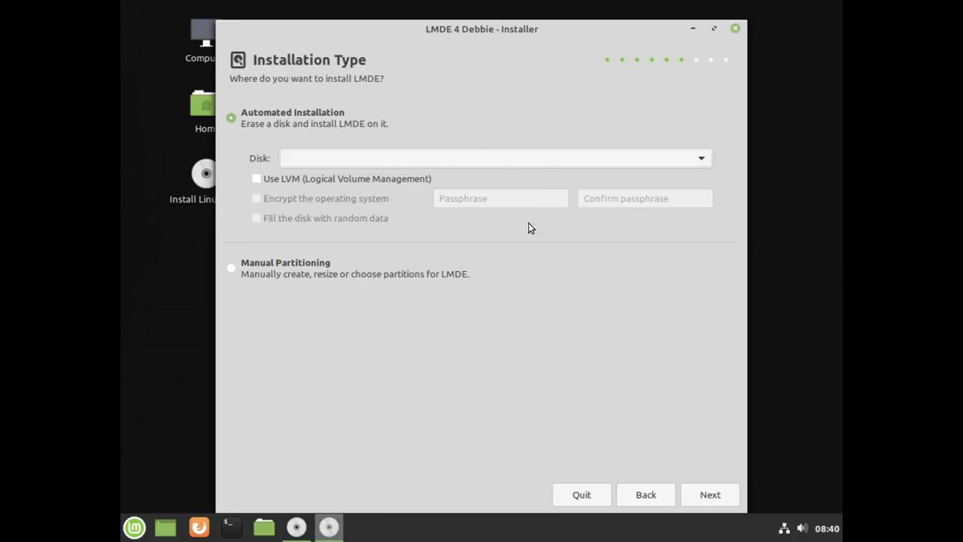
left_click(704, 158)
left_click(597, 159)
left_click(571, 164)
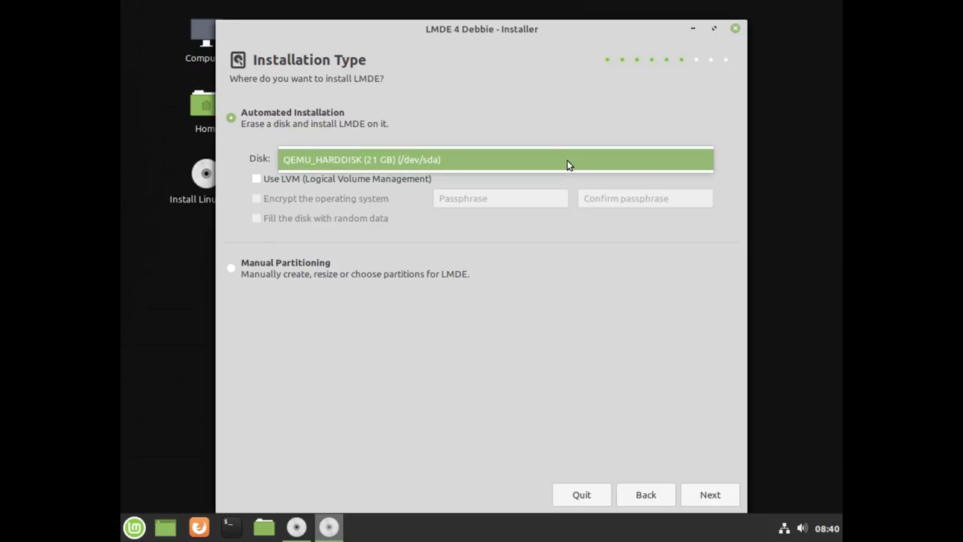
left_click(567, 165)
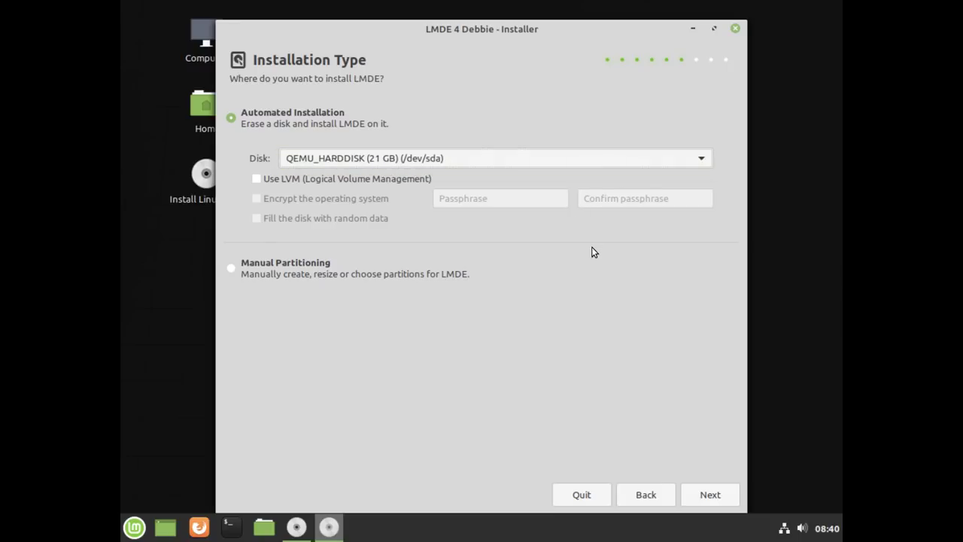
- Approve erasing the 21 GB disk and creating its partitions automatically
left_click(711, 494)
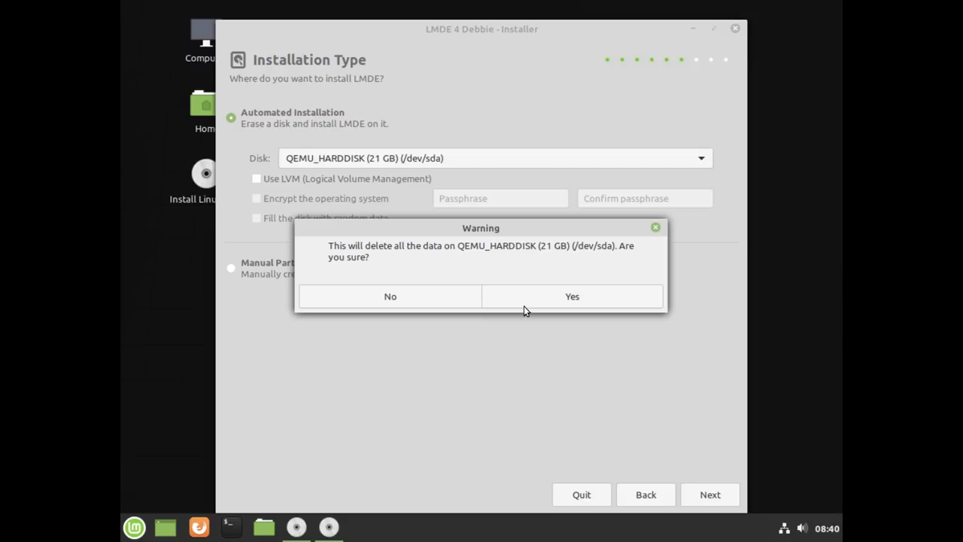
left_click(559, 302)
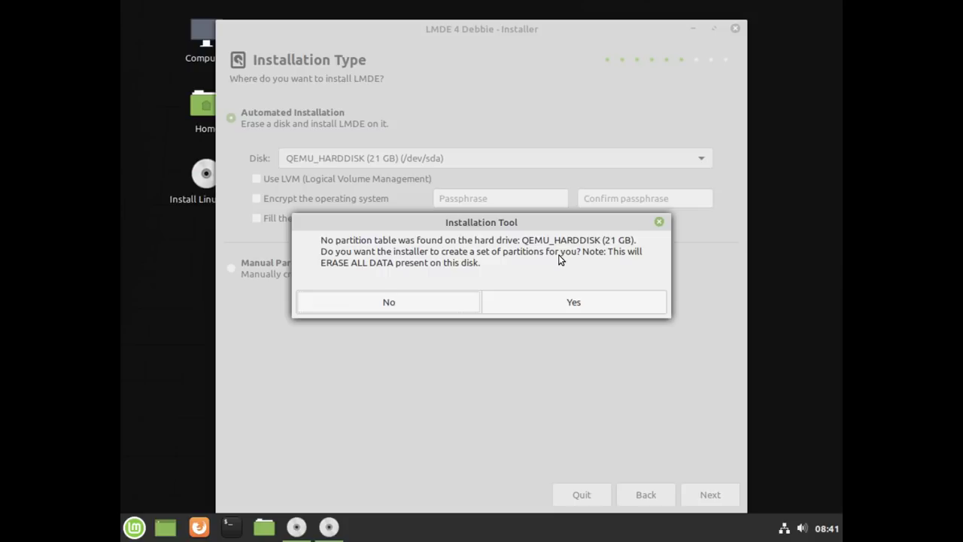
left_click(567, 308)
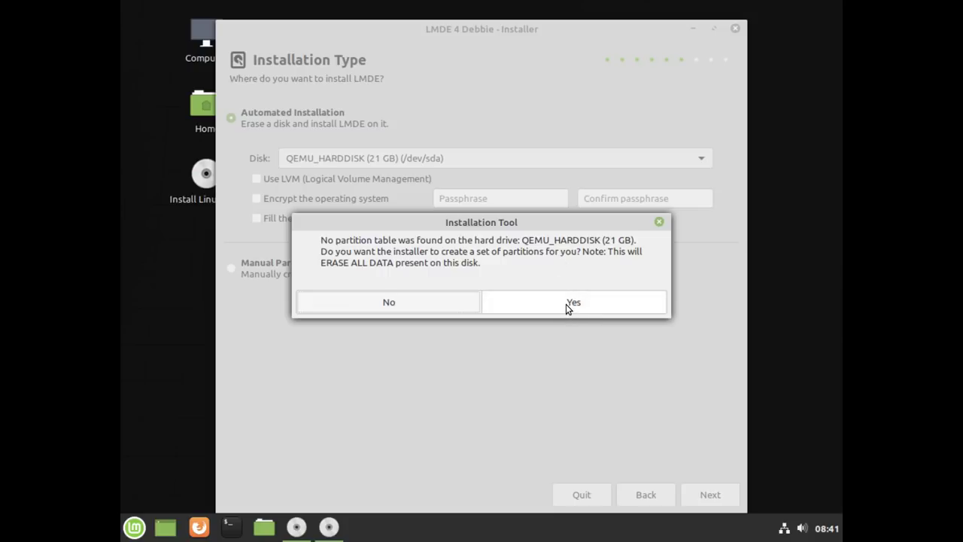
left_click(566, 304)
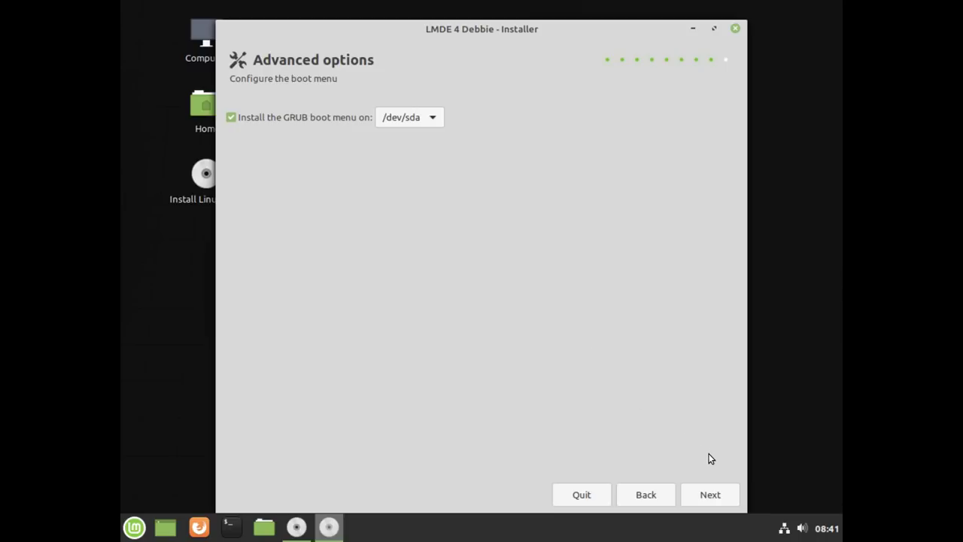
- Accept the Advanced options and Summary pages to start installing LMDE 4
left_click(711, 494)
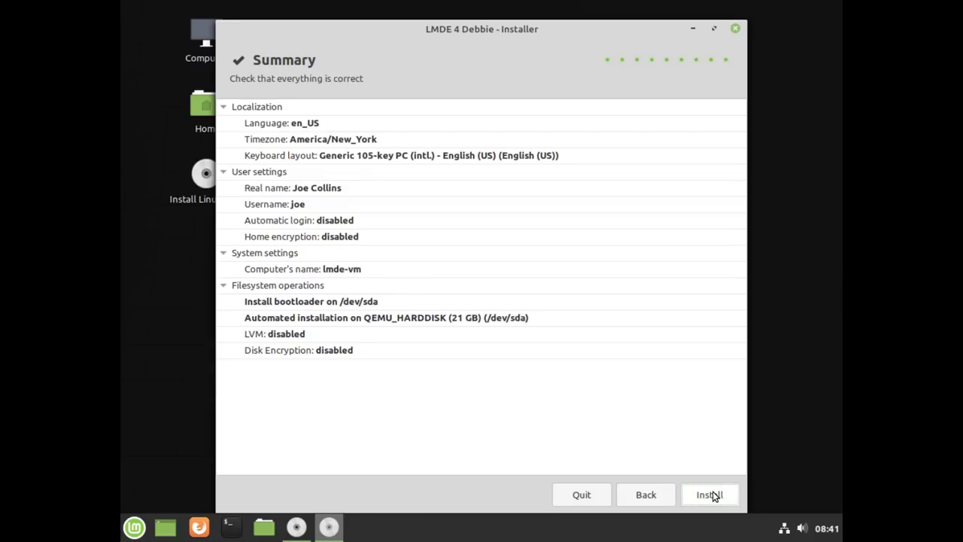
left_click(710, 494)
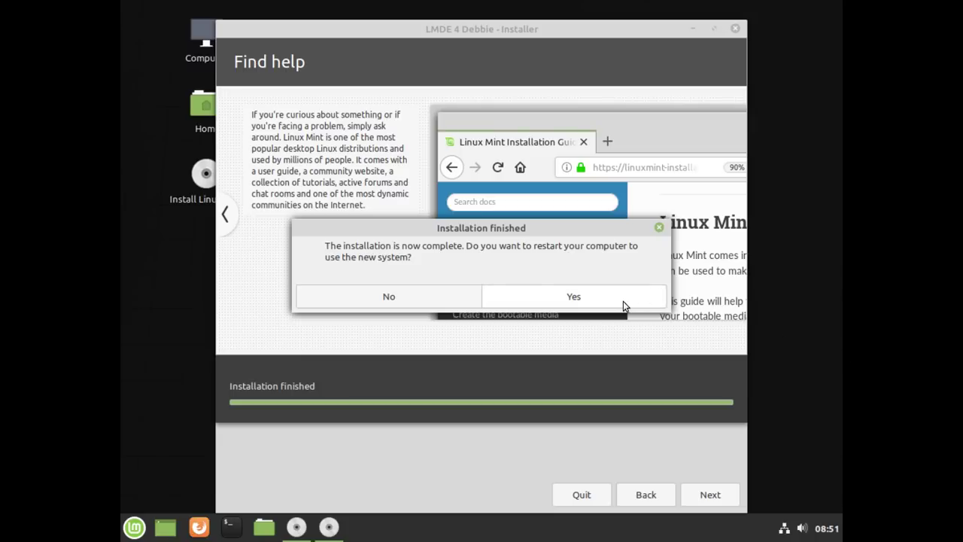
- Restart into the installed system and get past the remove-installation-medium prompt
left_click(600, 301)
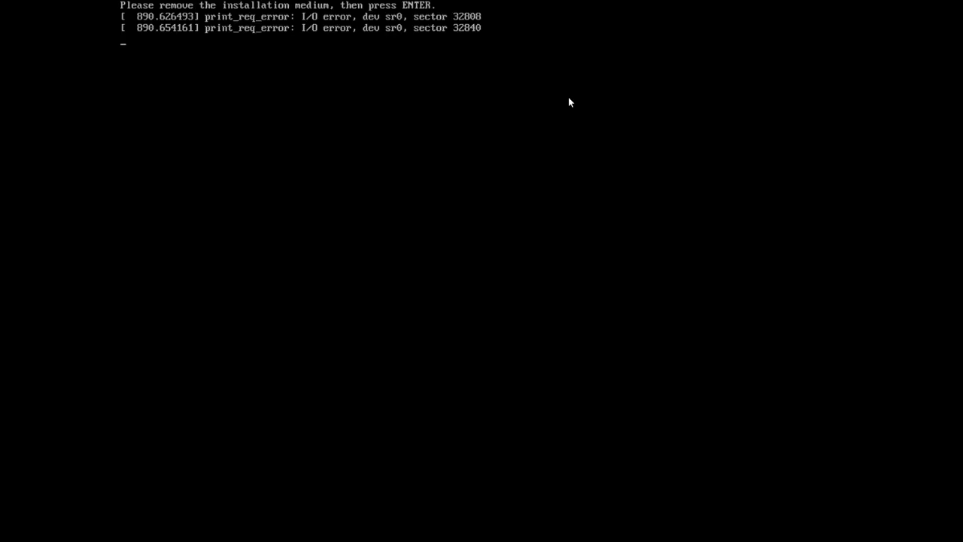
key("F11")
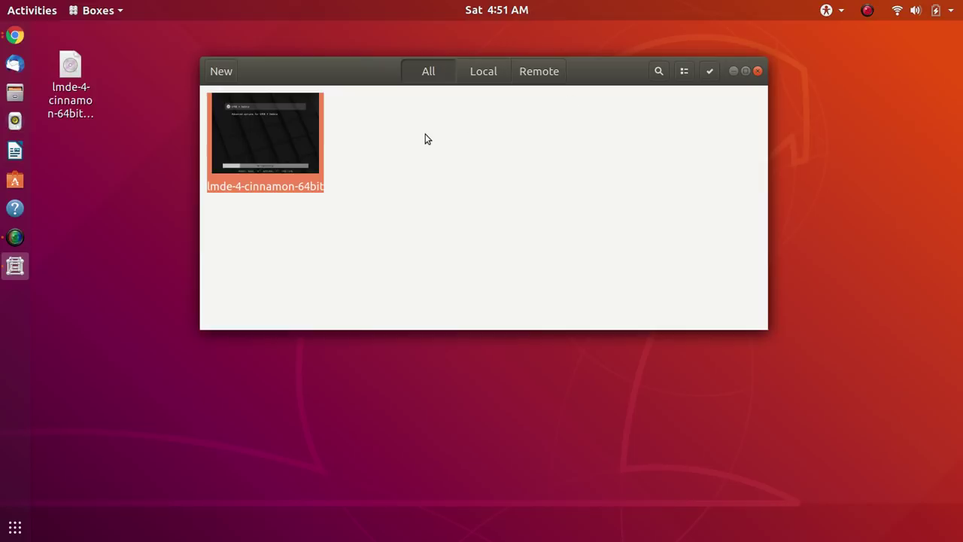
- Open the lmde-4-cinnamon-64bit machine and show it full screen
left_click(256, 138)
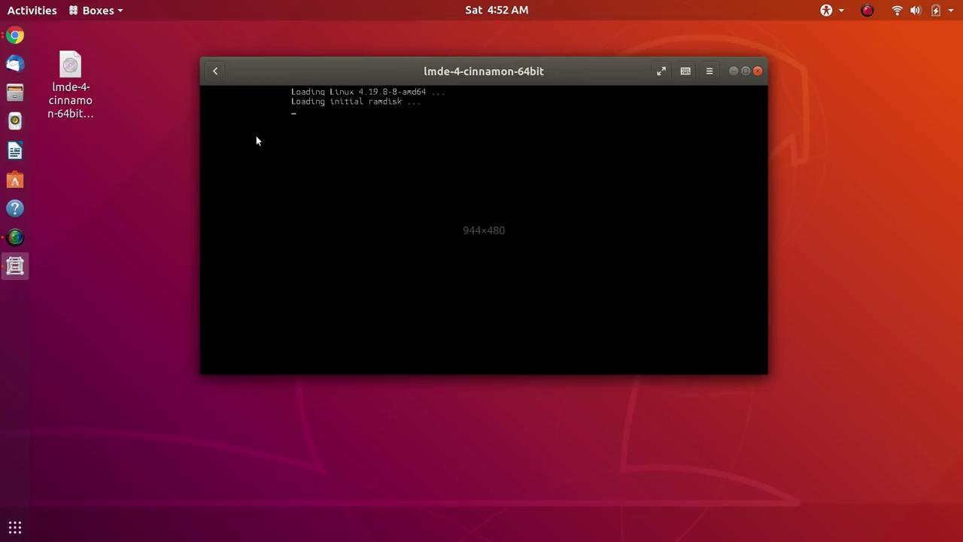
left_click(662, 72)
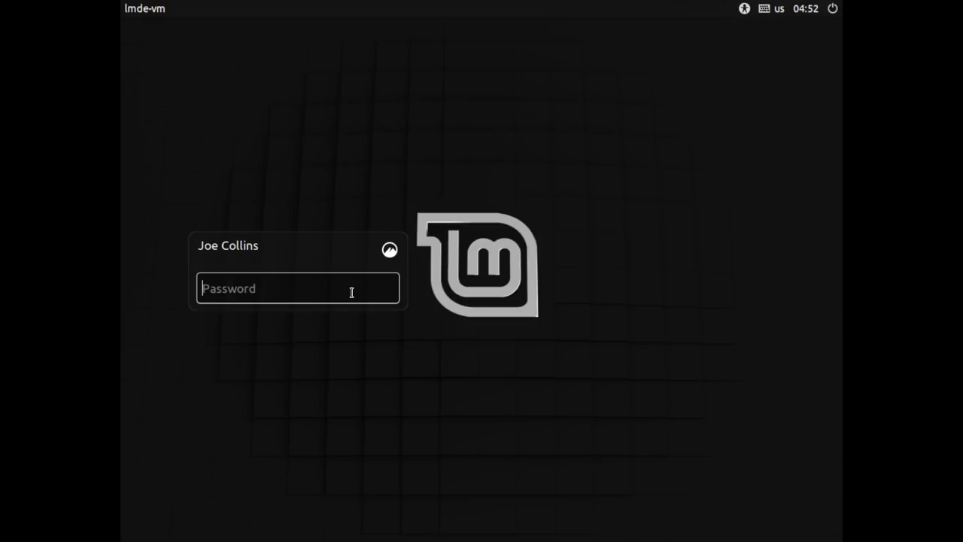
- Log in to the lmde-vm account with its password
type("********")
key("Return")
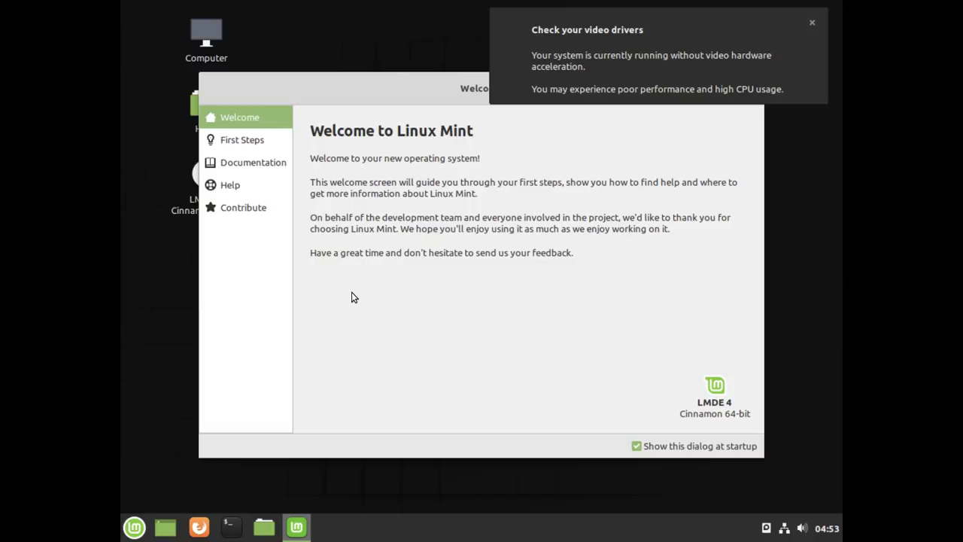
- Dismiss the video drivers notice and launch System Settings from the Menu favourites
left_click(620, 51)
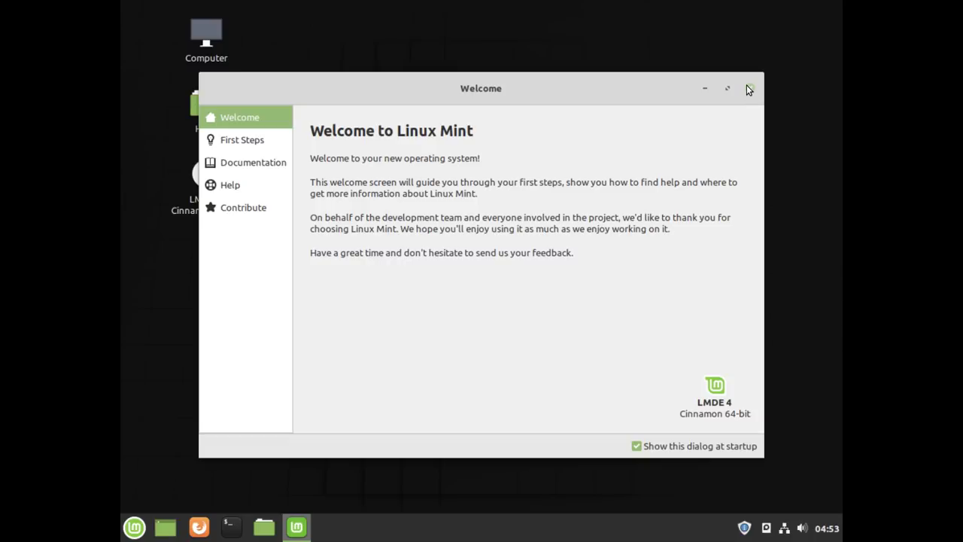
left_click(143, 528)
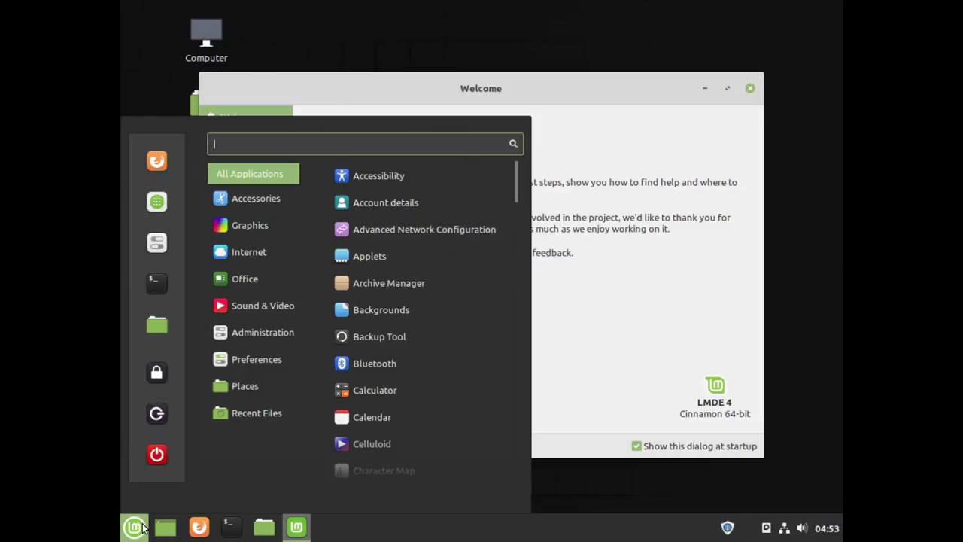
mouse_move(237, 217)
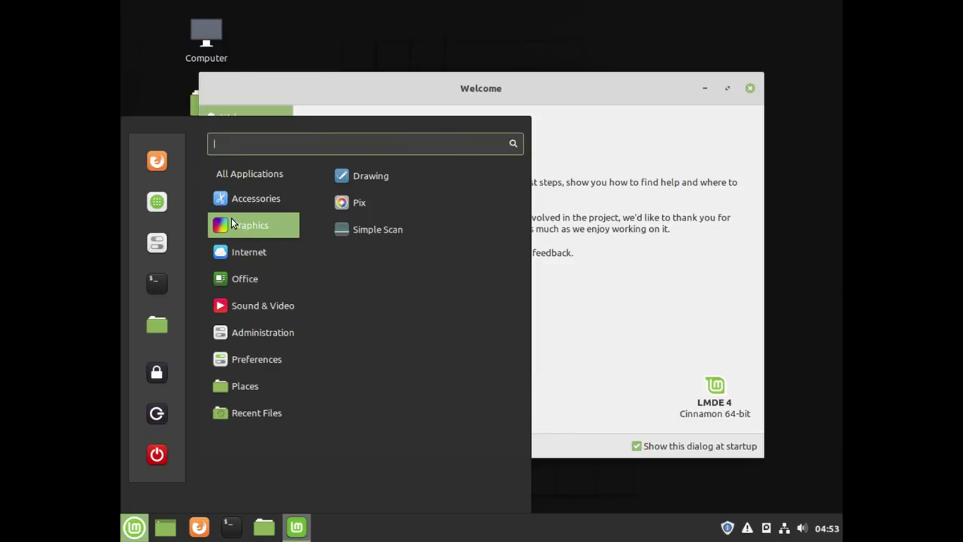
left_click(158, 248)
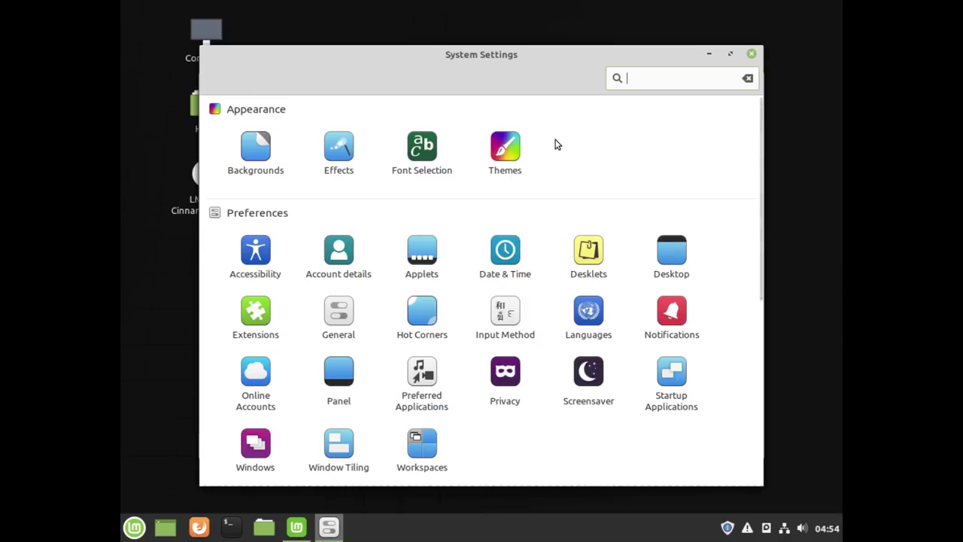
- In Themes, set both window borders and controls to Mint-Y-Dark, then return to the overview
left_click(504, 152)
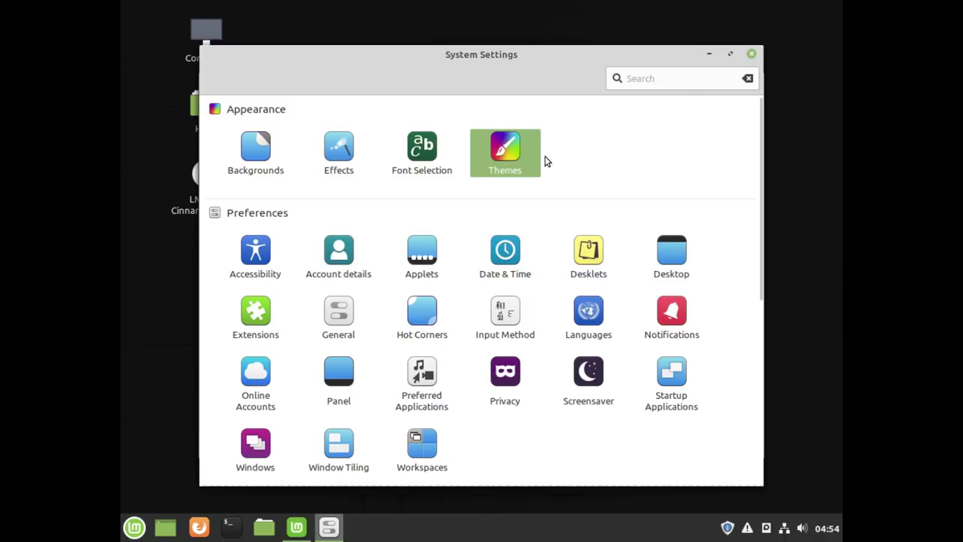
left_click(505, 154)
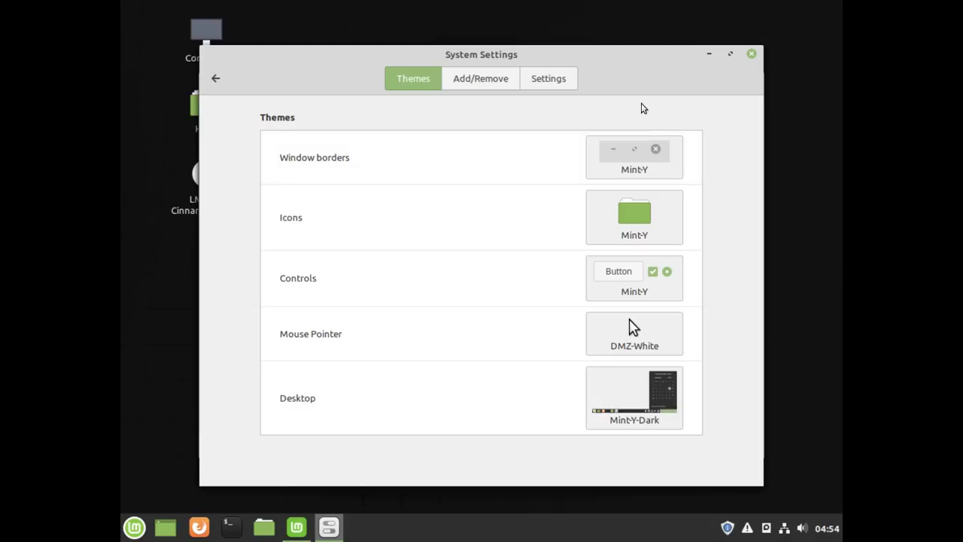
left_click(640, 159)
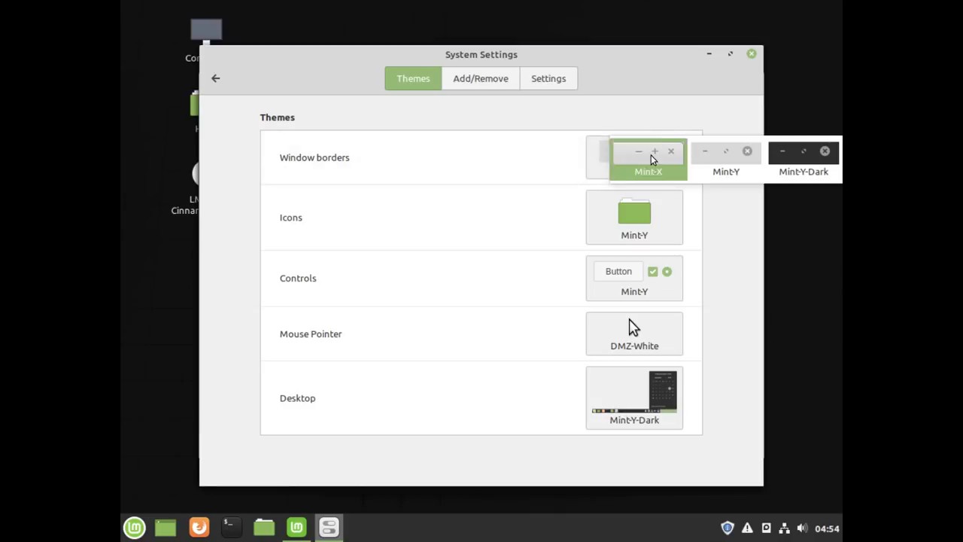
left_click(792, 160)
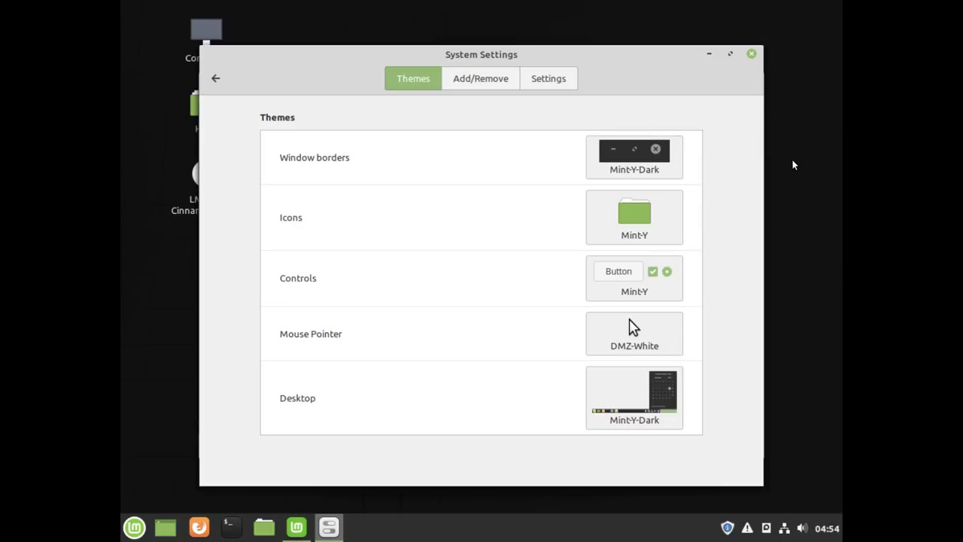
left_click(637, 295)
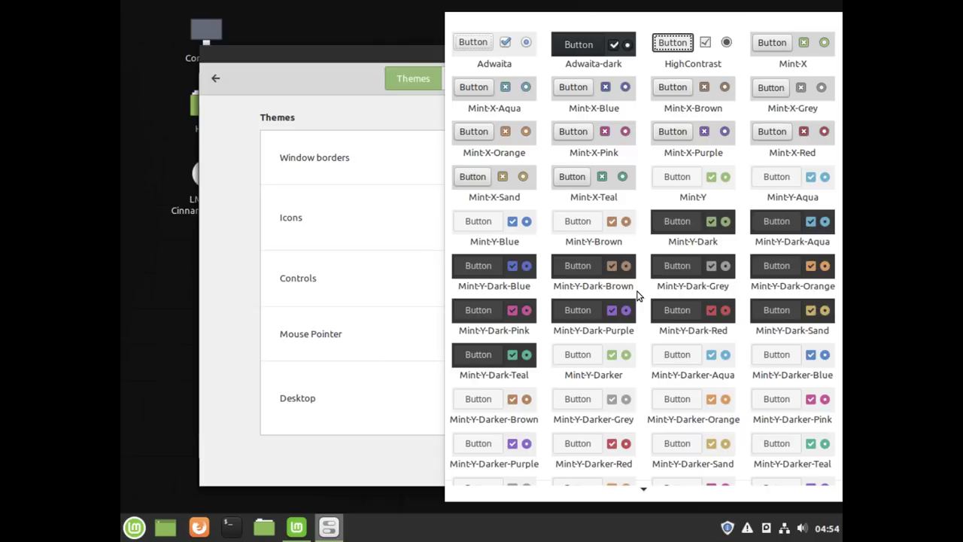
left_click(695, 234)
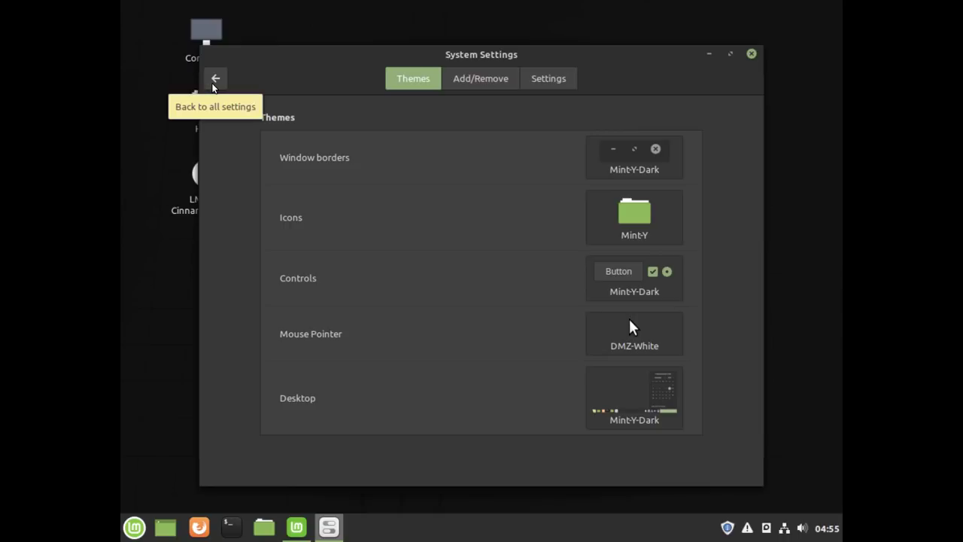
left_click(214, 80)
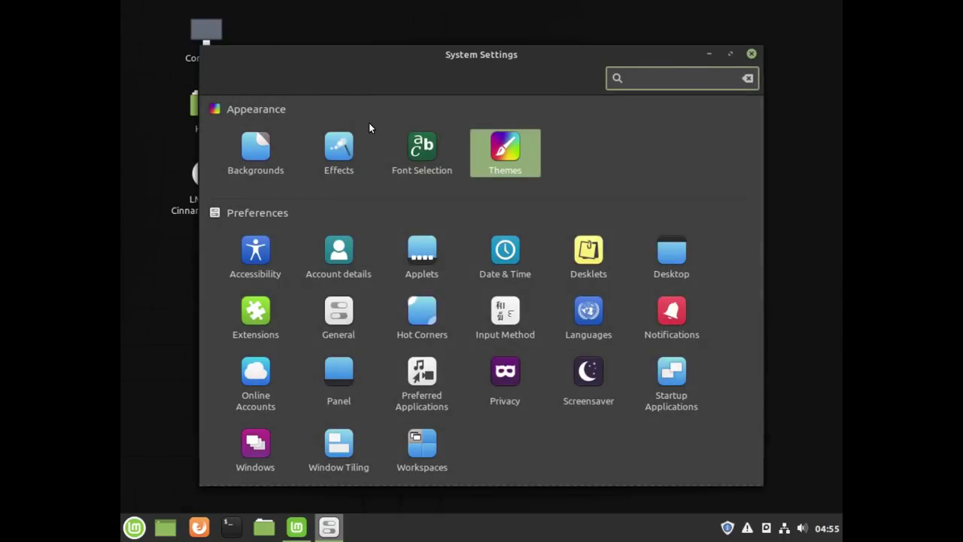
- Raise the Font Selection text scaling factor to 1.3, then go back
left_click(418, 156)
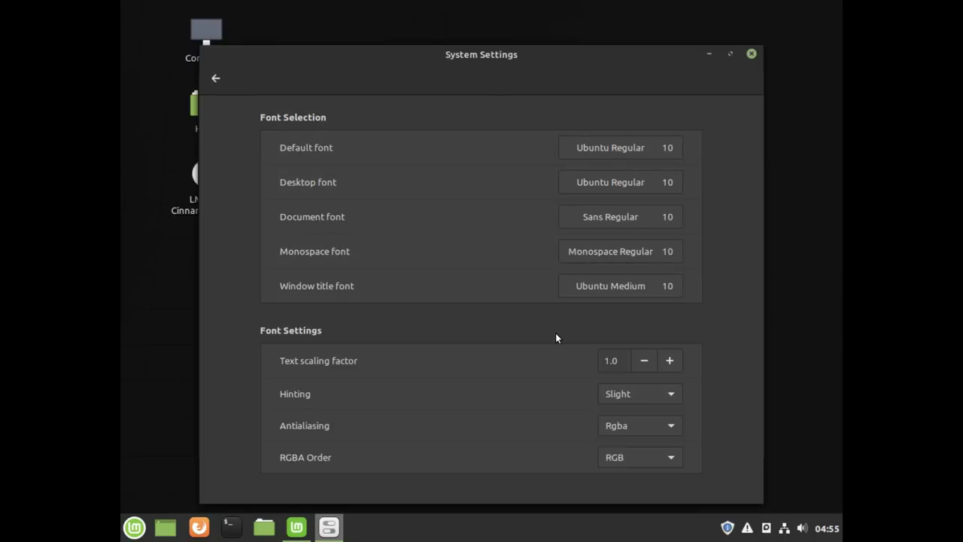
left_click(669, 361)
double_click(670, 361)
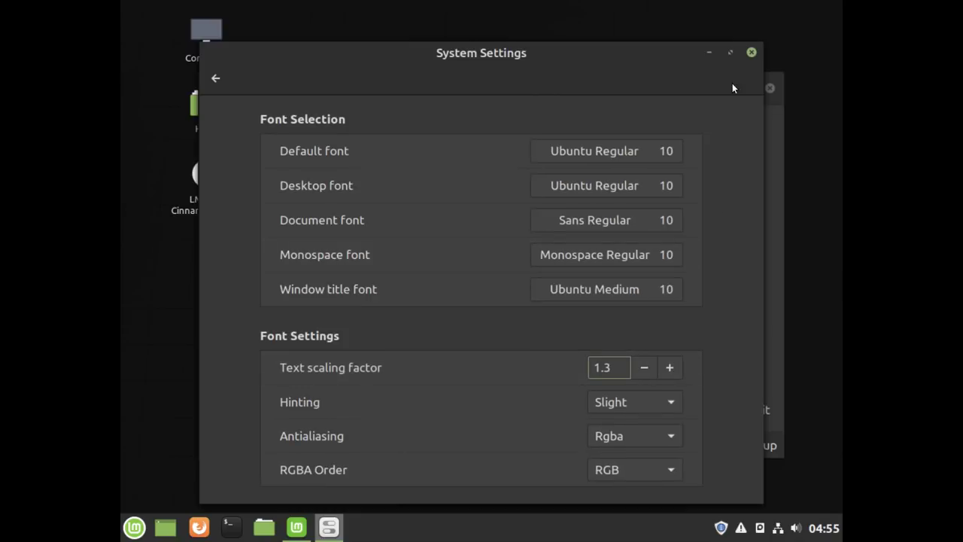
left_click(216, 81)
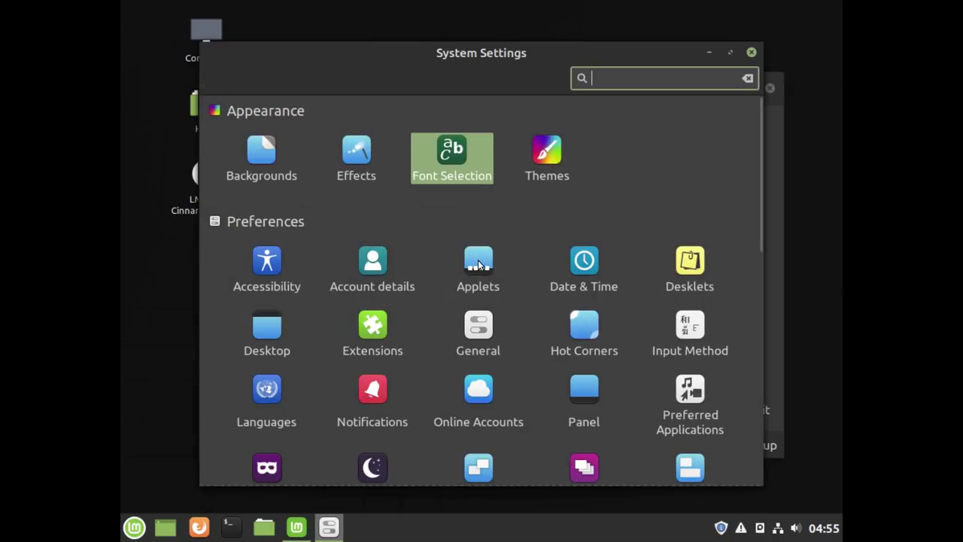
- Turn off Use 24h clock in Date & Time for a 12-hour clock
left_click(597, 275)
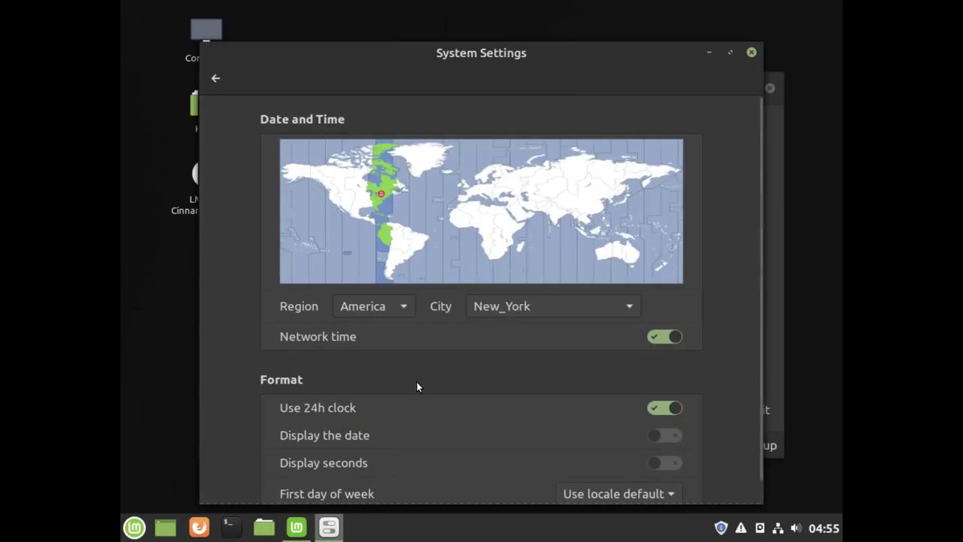
left_click(669, 409)
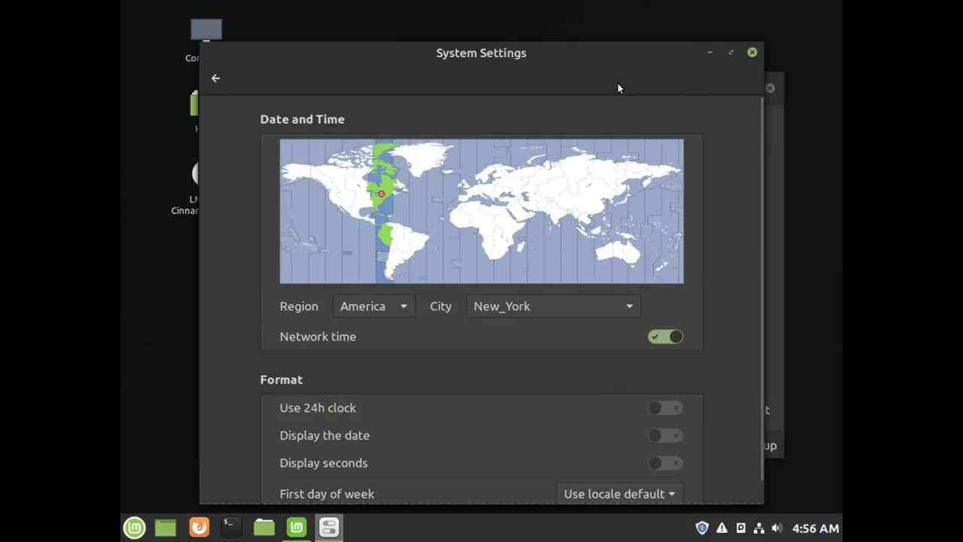
left_click(214, 80)
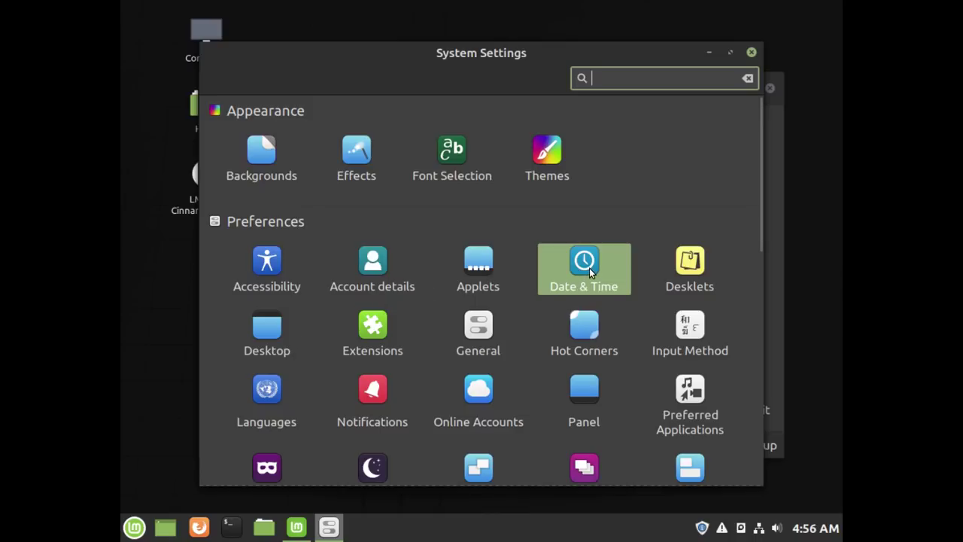
scroll(588, 268, "down", 3)
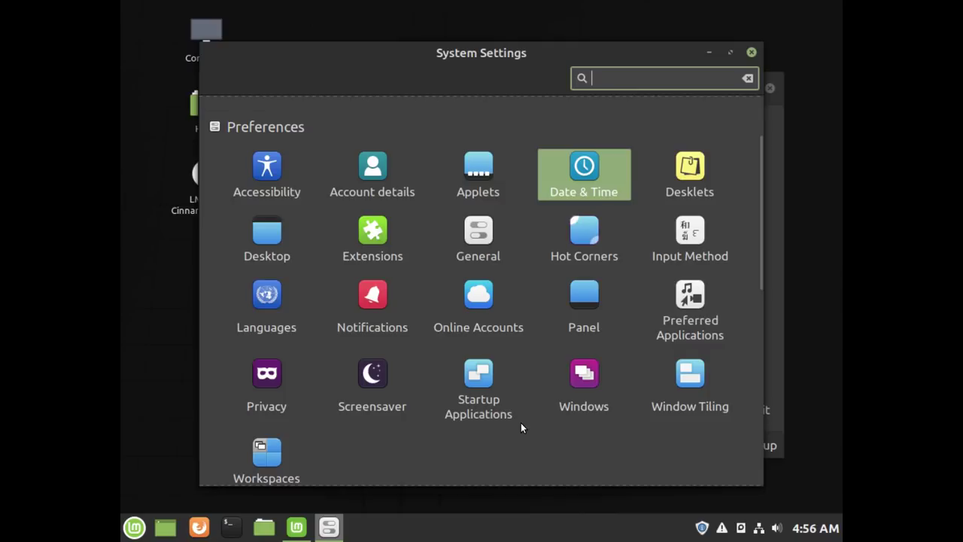
scroll(521, 427, "up", 3)
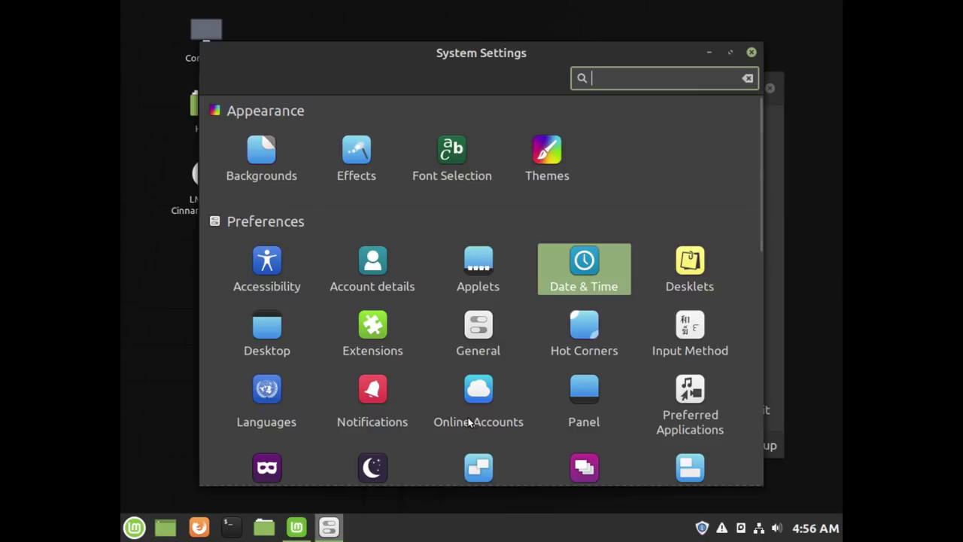
scroll(464, 404, "down", 3)
scroll(462, 393, "down", 3)
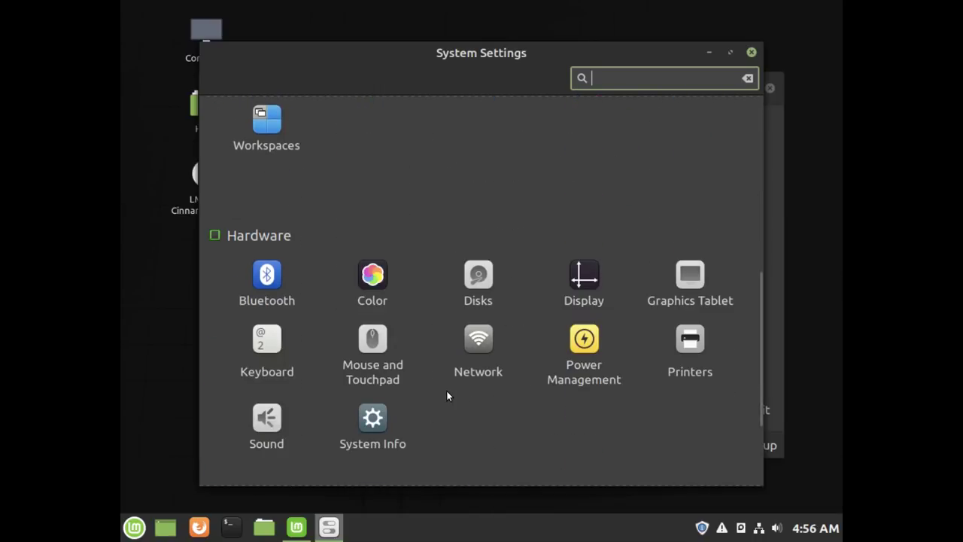
- On the guest's Display page, pick 1920 x 1080 (16:9) as the Virtual-0 resolution
left_click(578, 284)
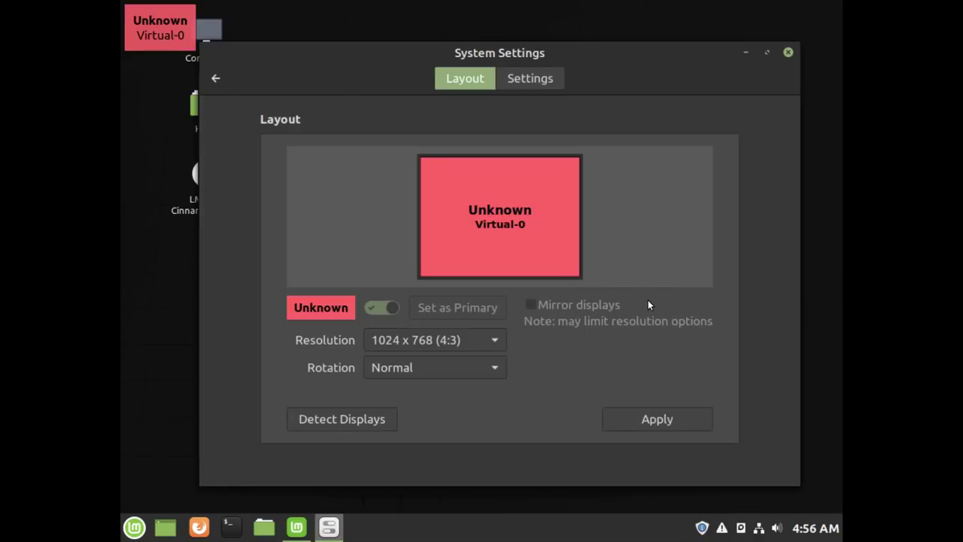
left_click(499, 340)
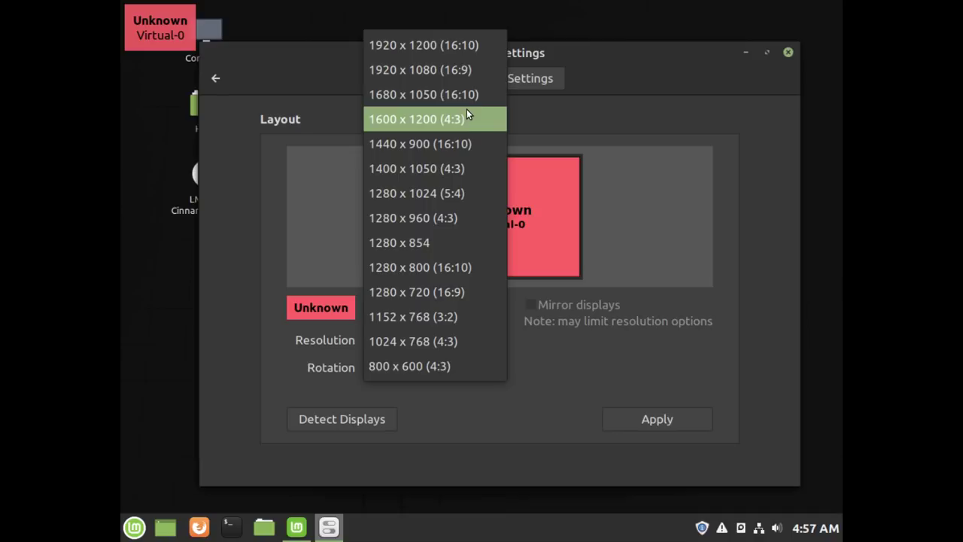
left_click(464, 69)
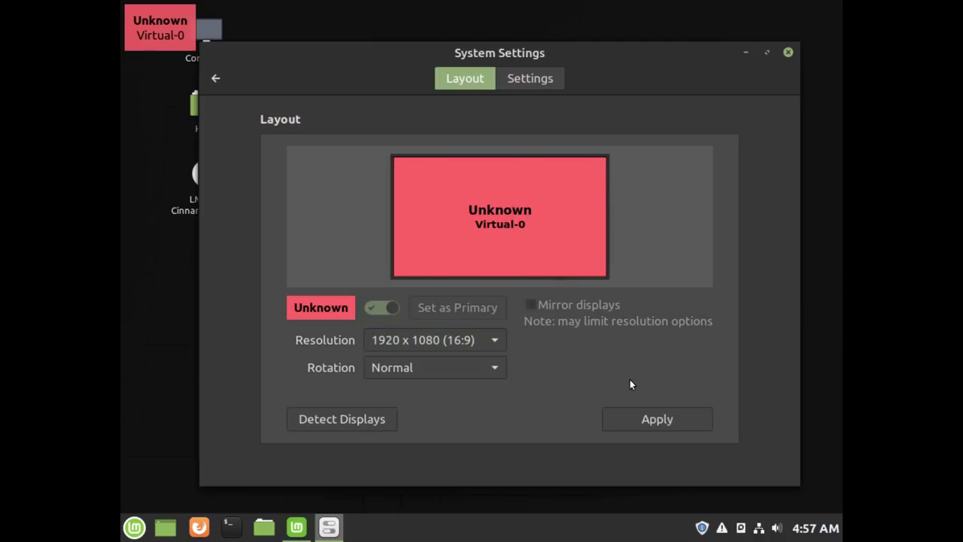
- Apply and keep the 1920 x 1080 resolution, then close System Settings
left_click(648, 416)
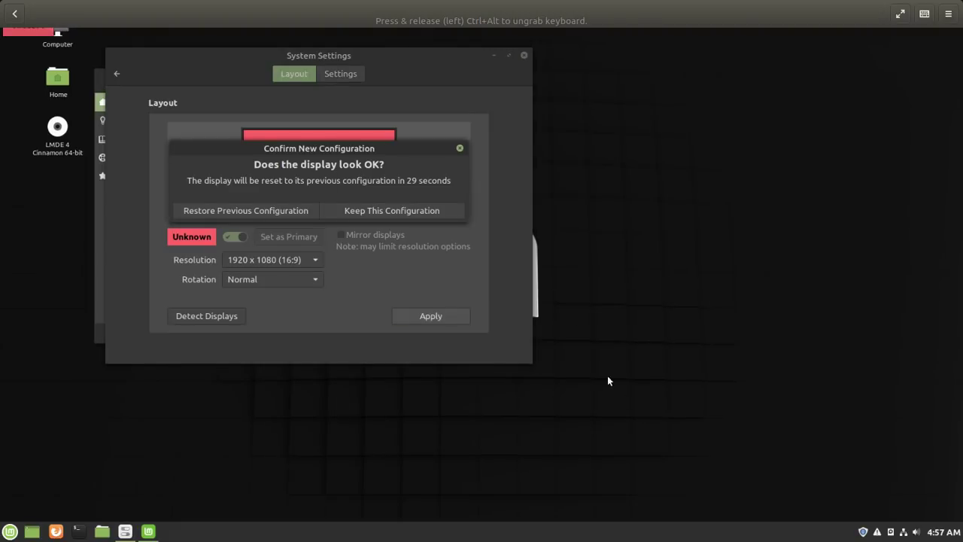
left_click(411, 210)
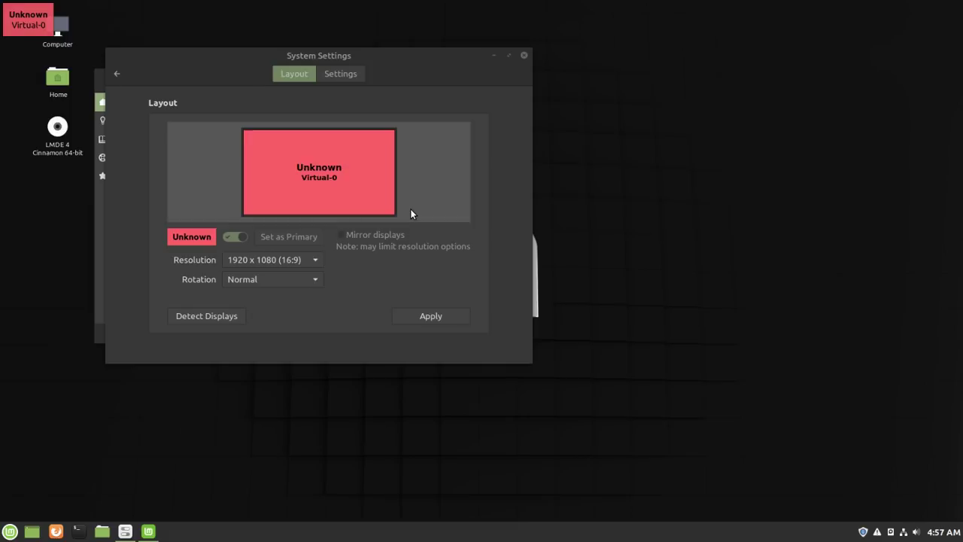
left_click(436, 315)
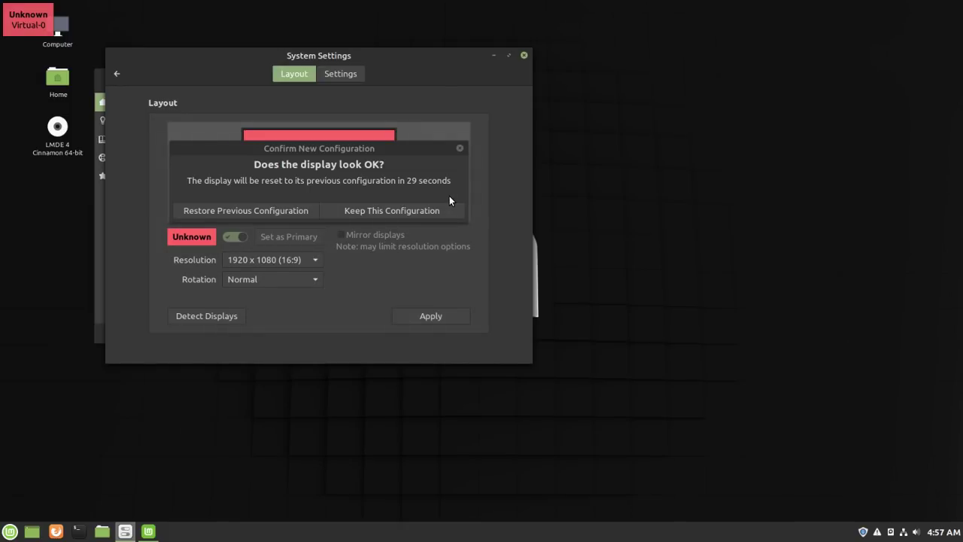
left_click(408, 210)
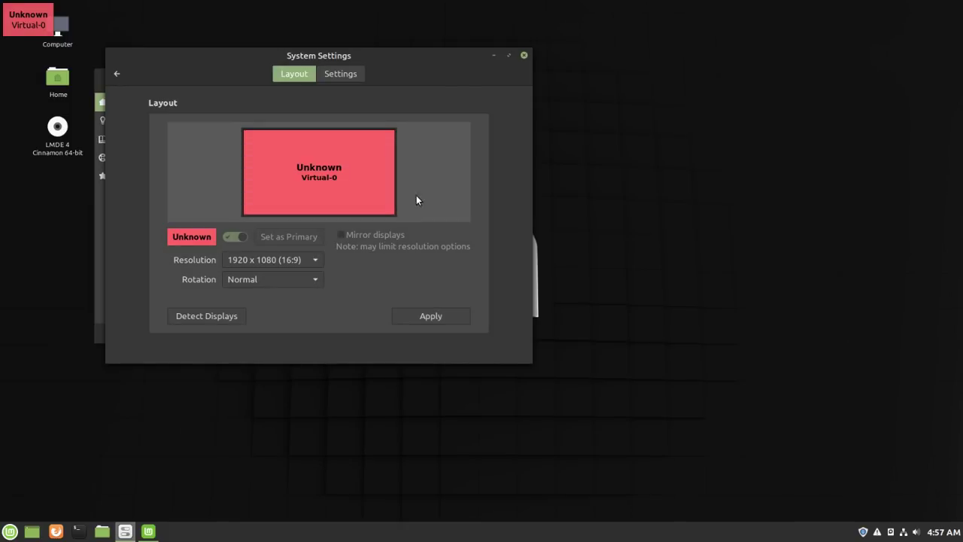
left_click(528, 54)
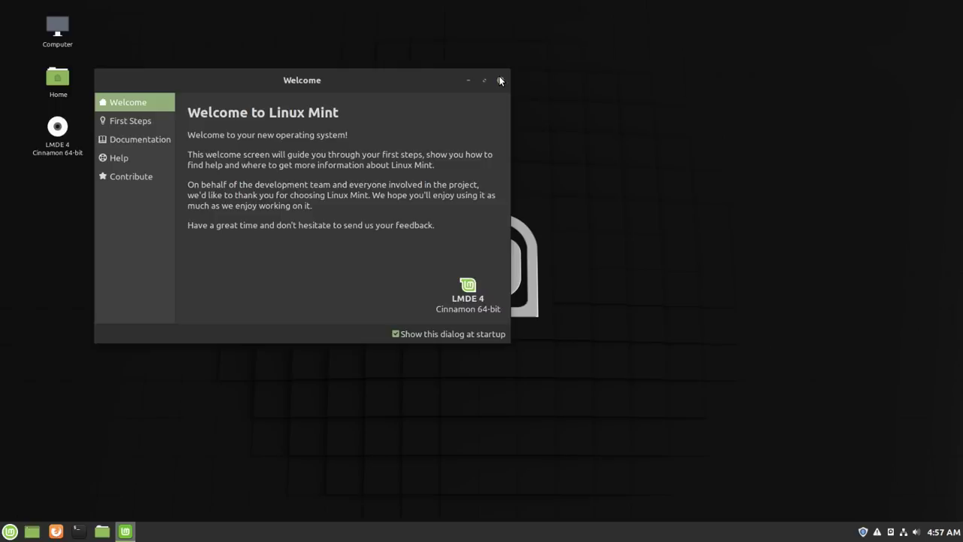
- Close the Welcome to Linux Mint window and bring up the Cinnamon application menu
left_click(501, 80)
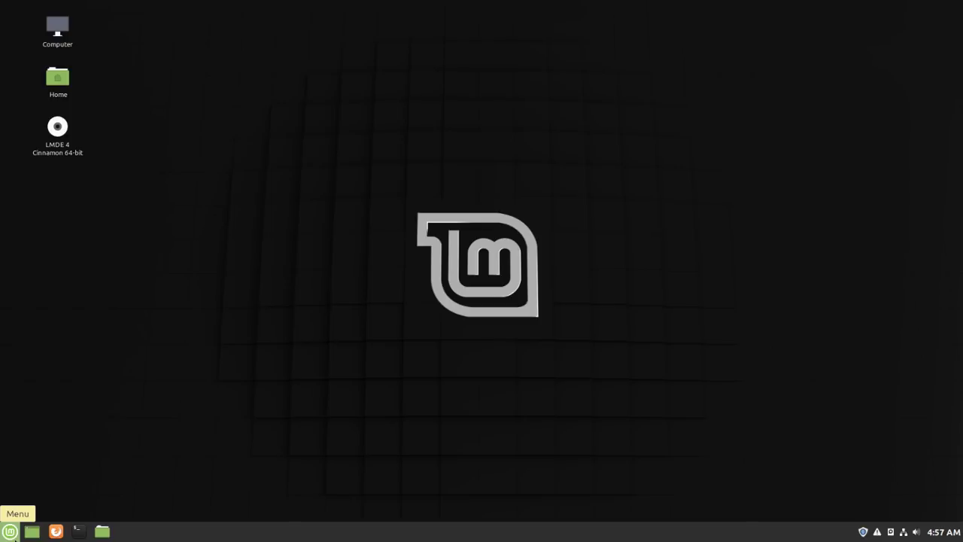
left_click(11, 531)
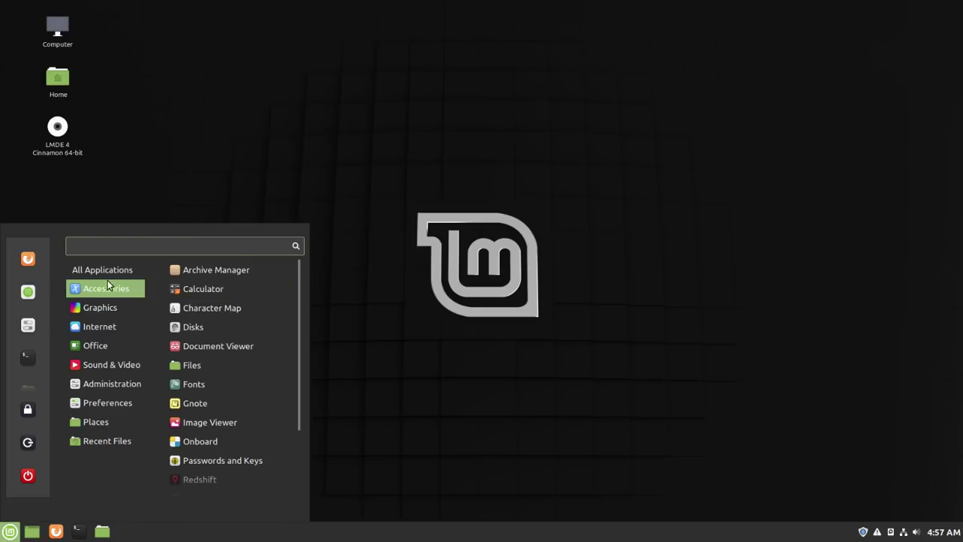
- Relaunch System Settings, glance at Themes, then go to Hardware's Display page
left_click(34, 324)
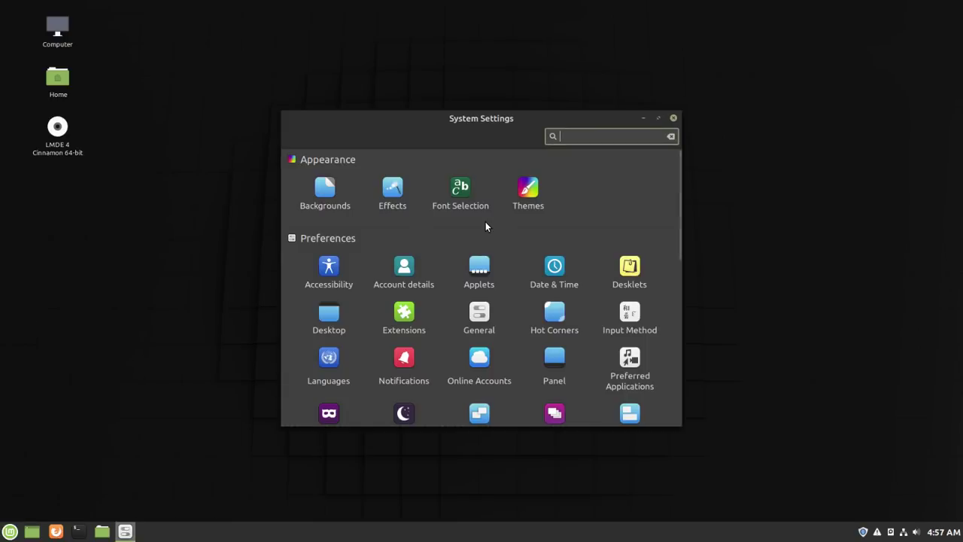
left_click(525, 192)
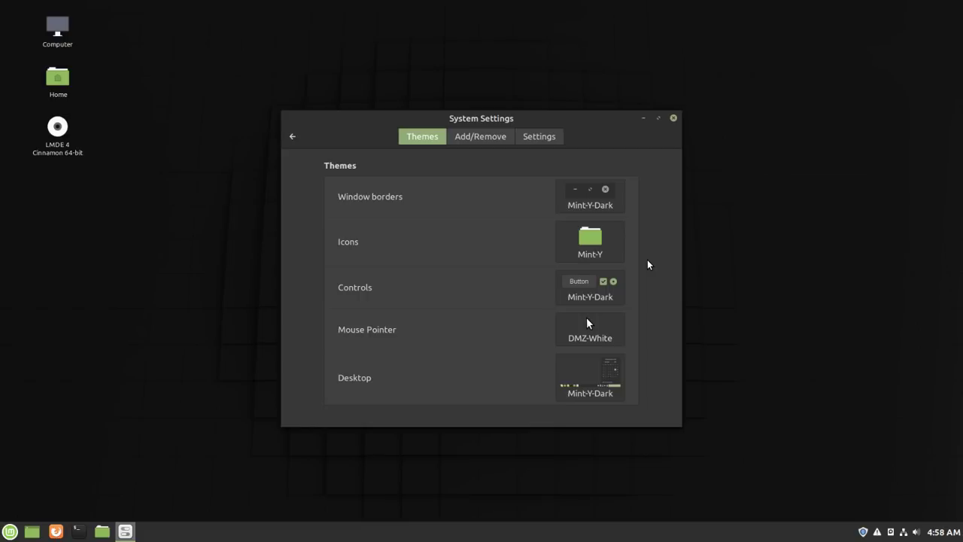
left_click(294, 137)
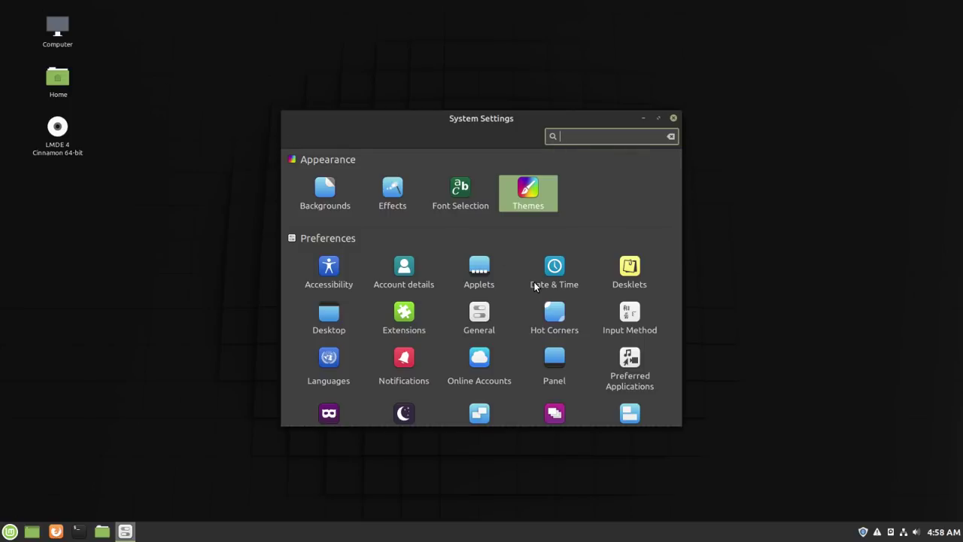
scroll(533, 283, "down", 5)
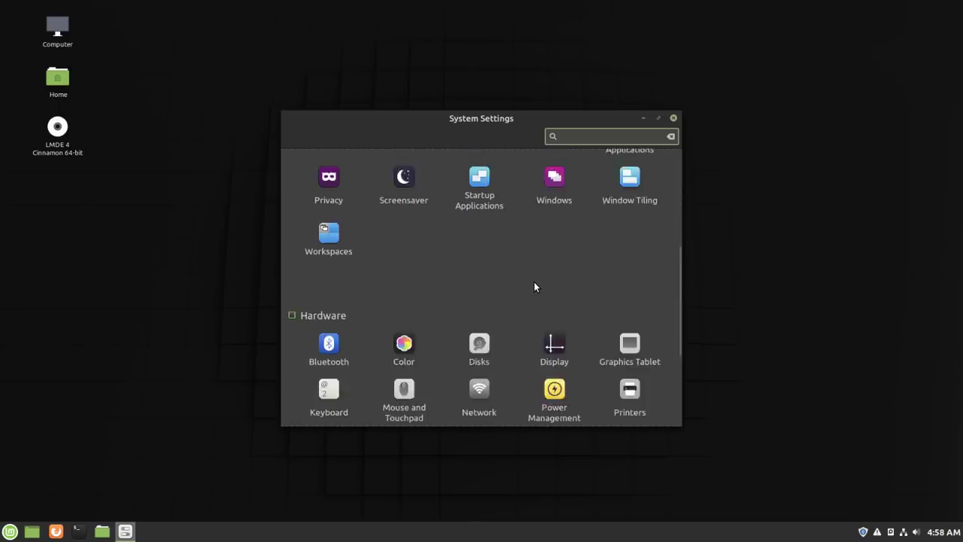
scroll(534, 283, "down", 2)
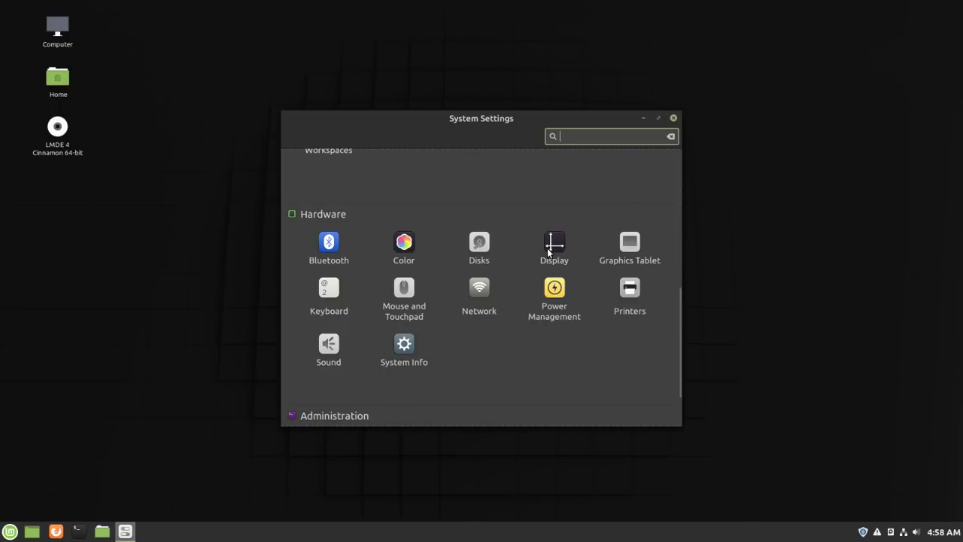
left_click(553, 241)
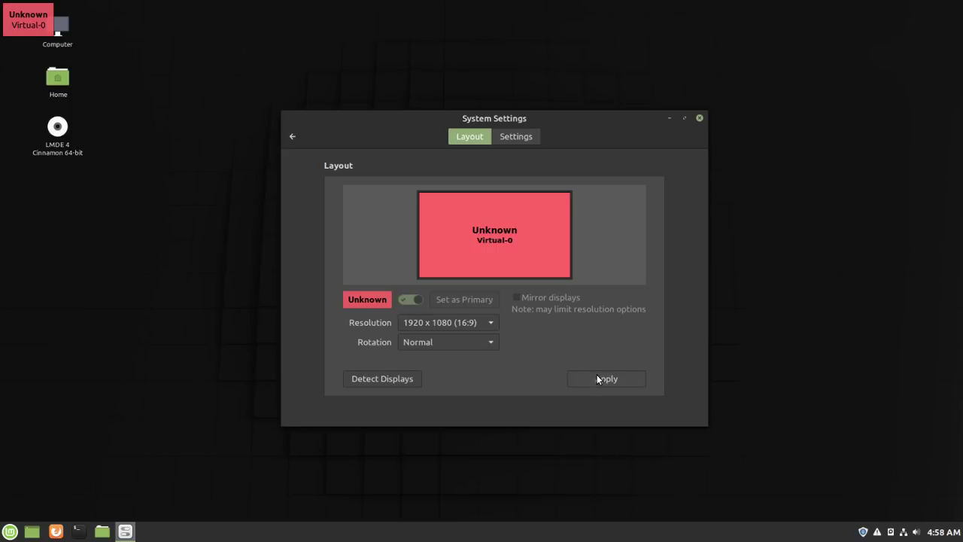
- Switch the guest resolution to 1440 x 900 (16:10) and keep it, then list resolutions again
left_click(494, 321)
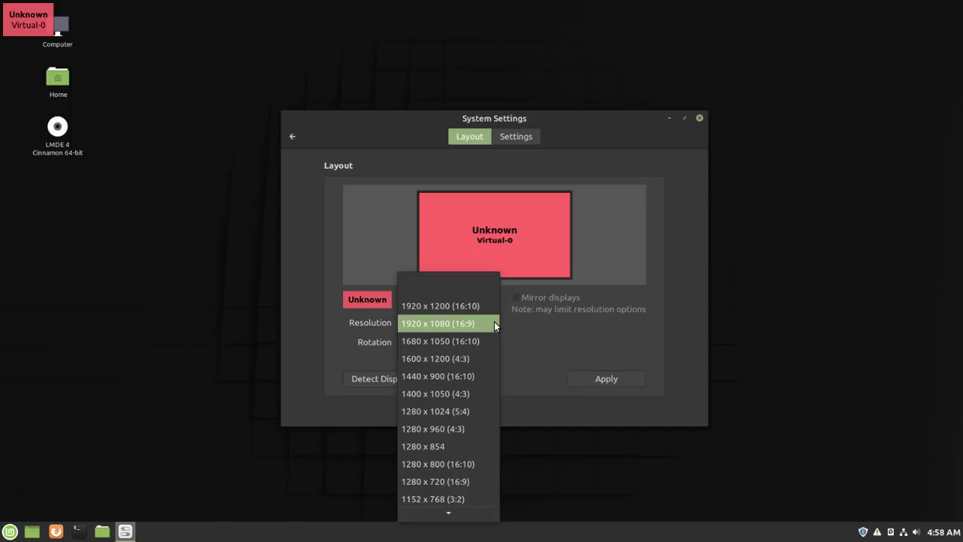
left_click(489, 376)
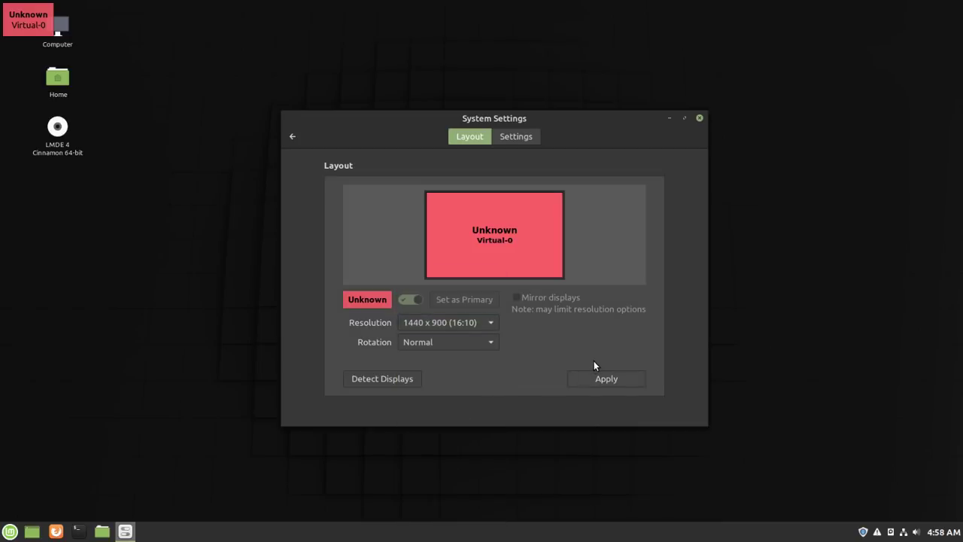
left_click(601, 379)
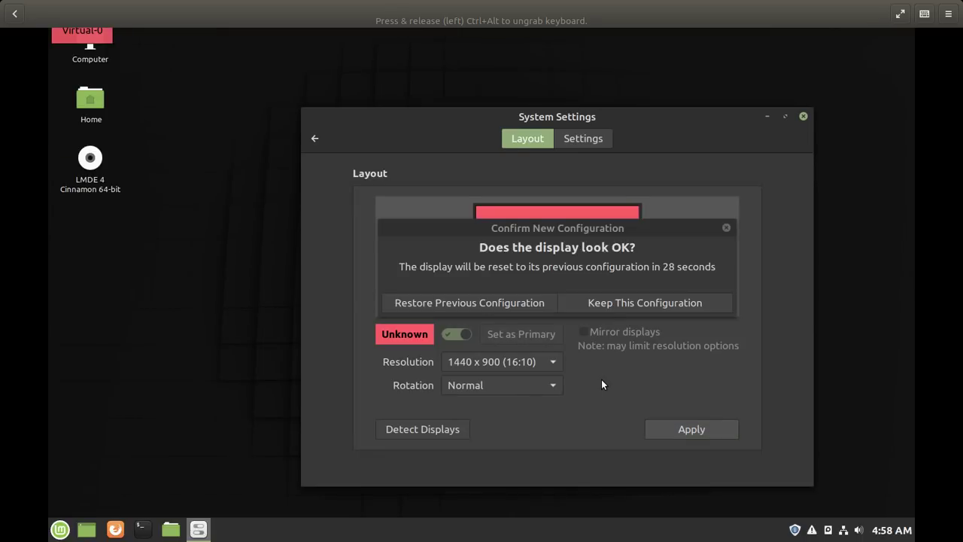
left_click(665, 302)
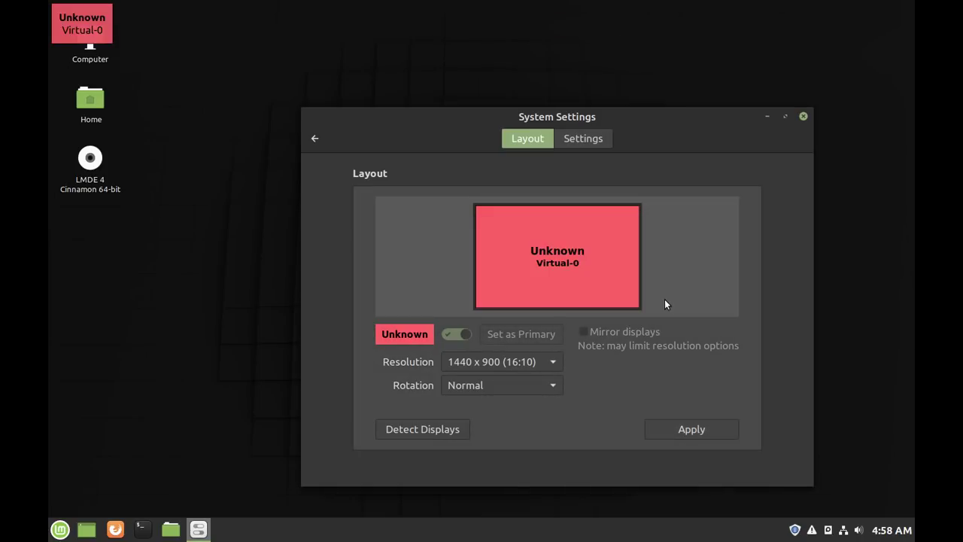
left_click(553, 363)
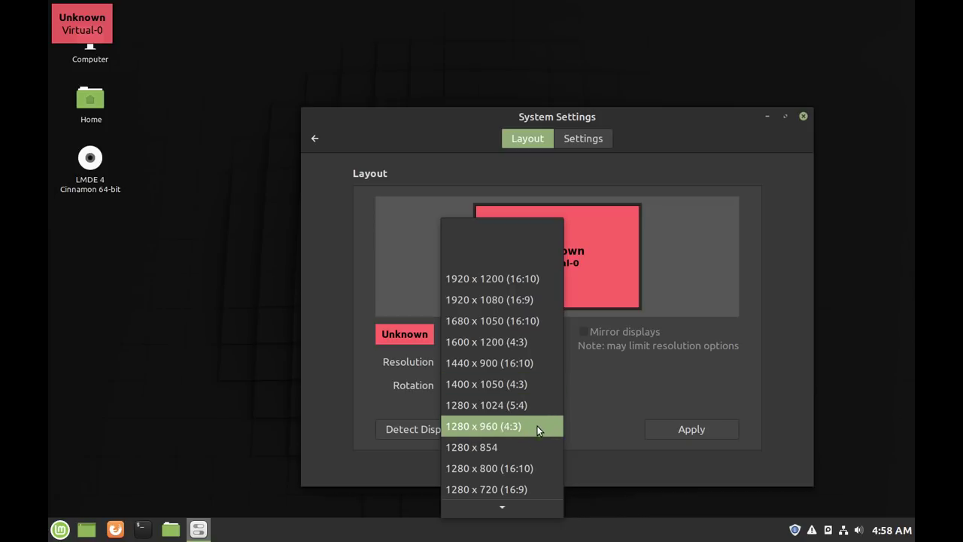
- Apply and keep the 1280 x 854 resolution, then close System Settings
left_click(537, 447)
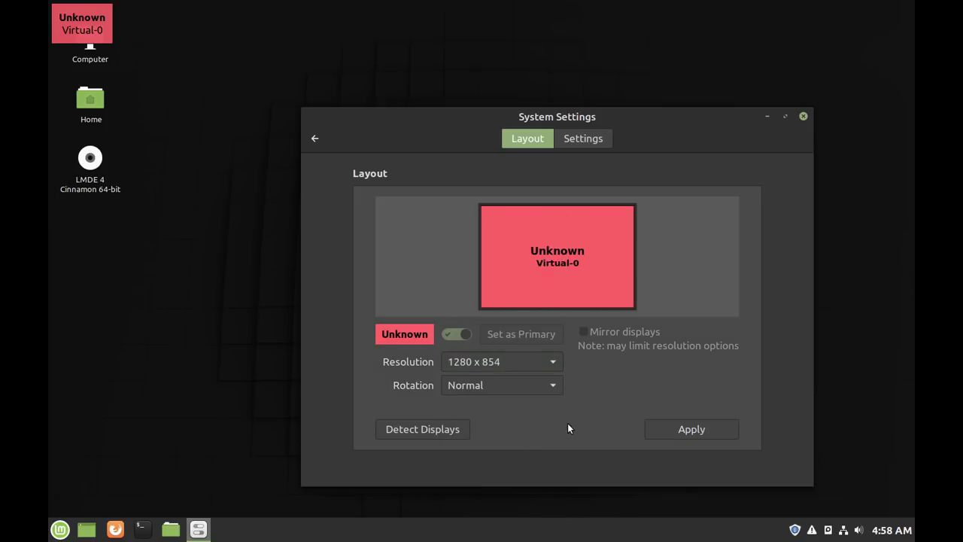
left_click(694, 434)
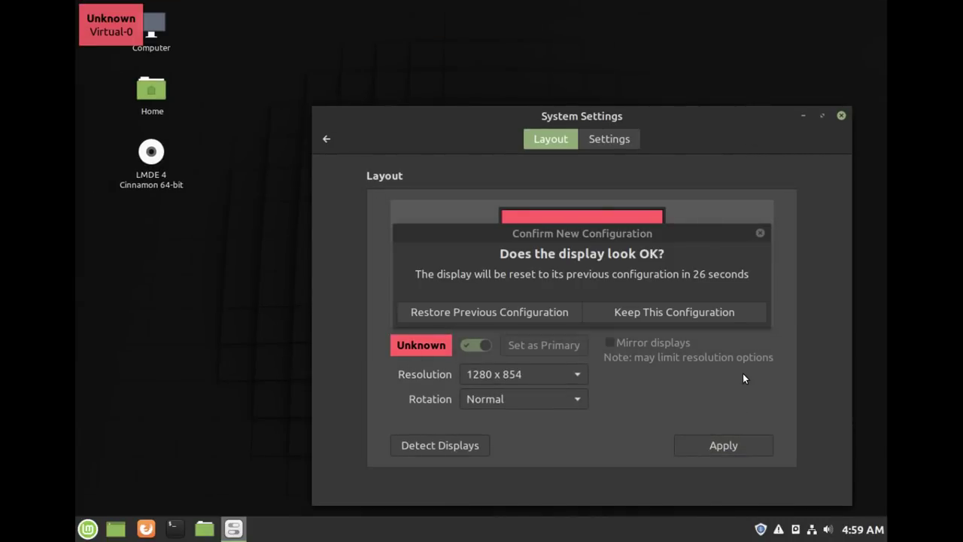
left_click(717, 313)
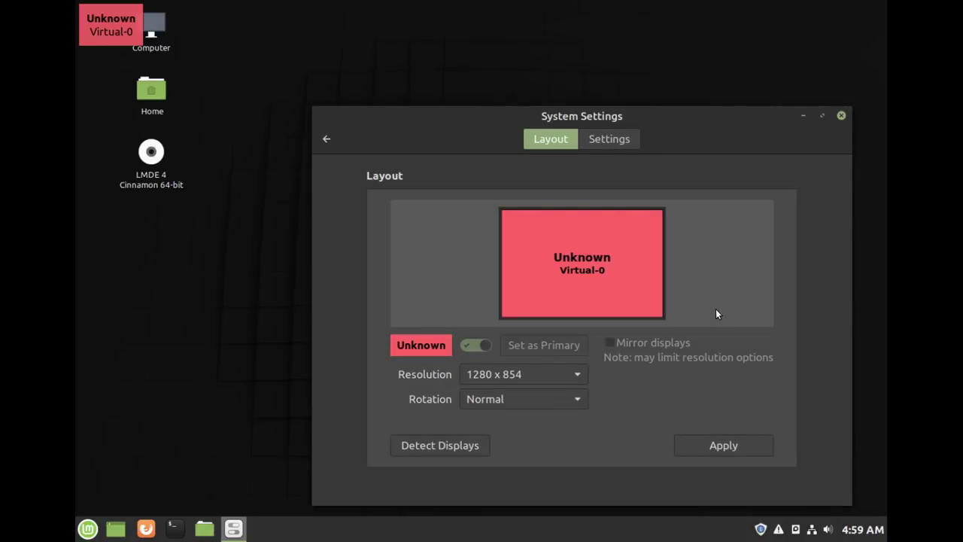
left_click(726, 446)
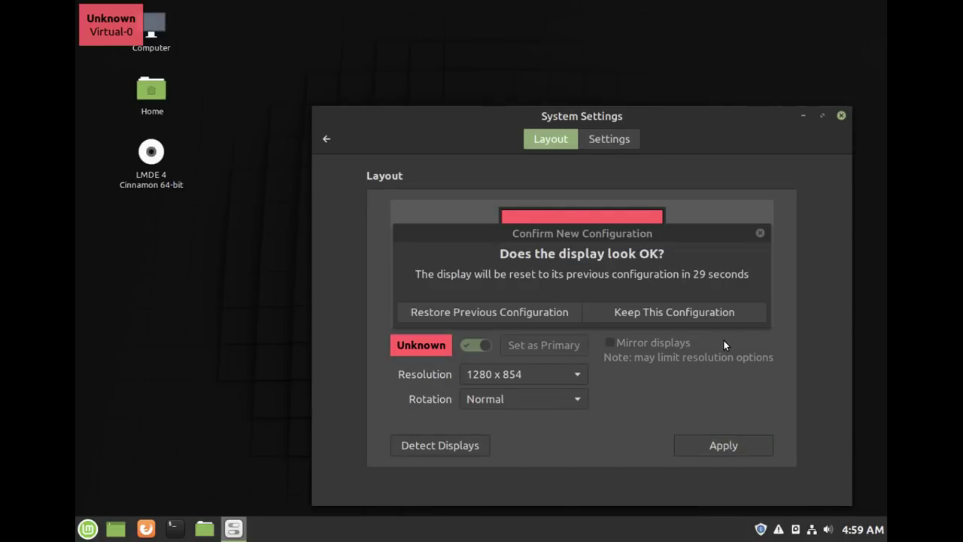
left_click(720, 315)
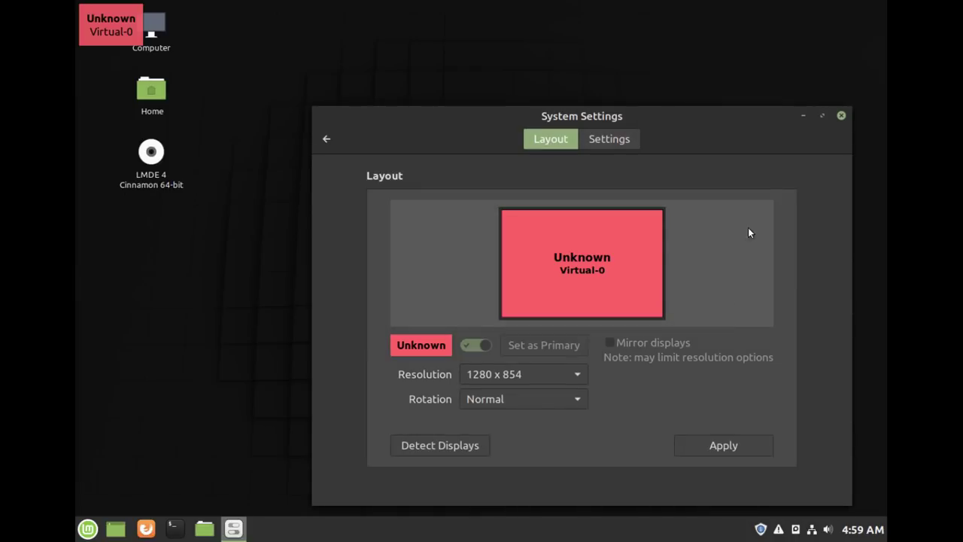
left_click(841, 115)
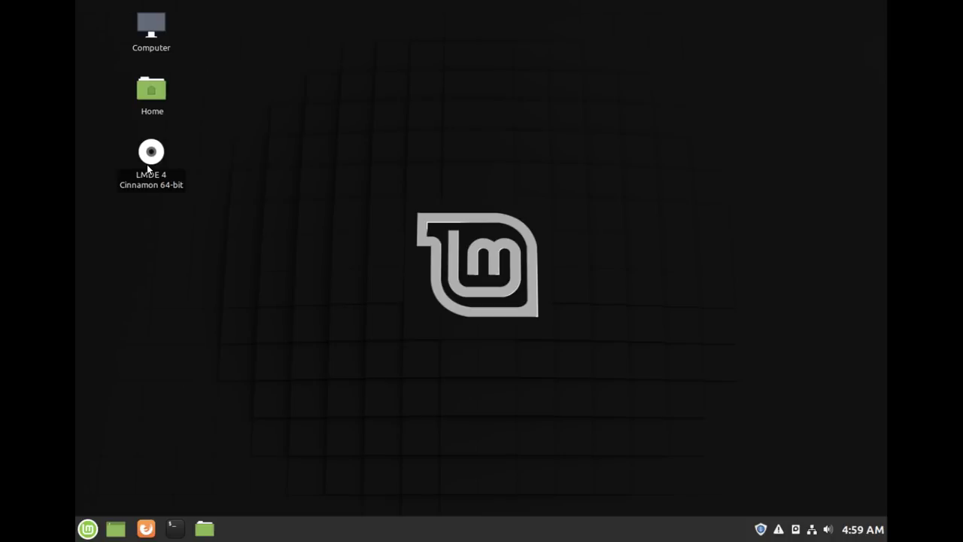
- Eject the LMDE 4 installation disc from its desktop icon's context menu
right_click(147, 164)
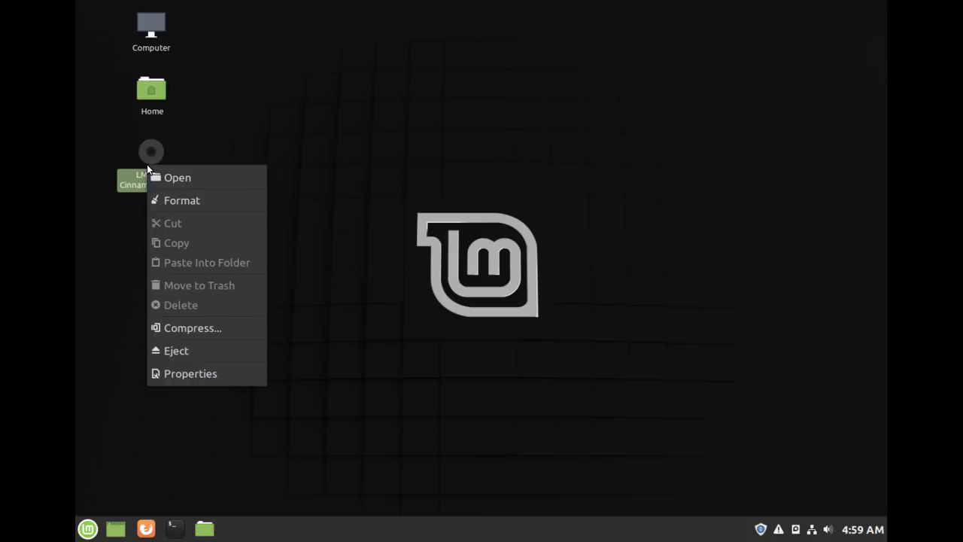
left_click(227, 354)
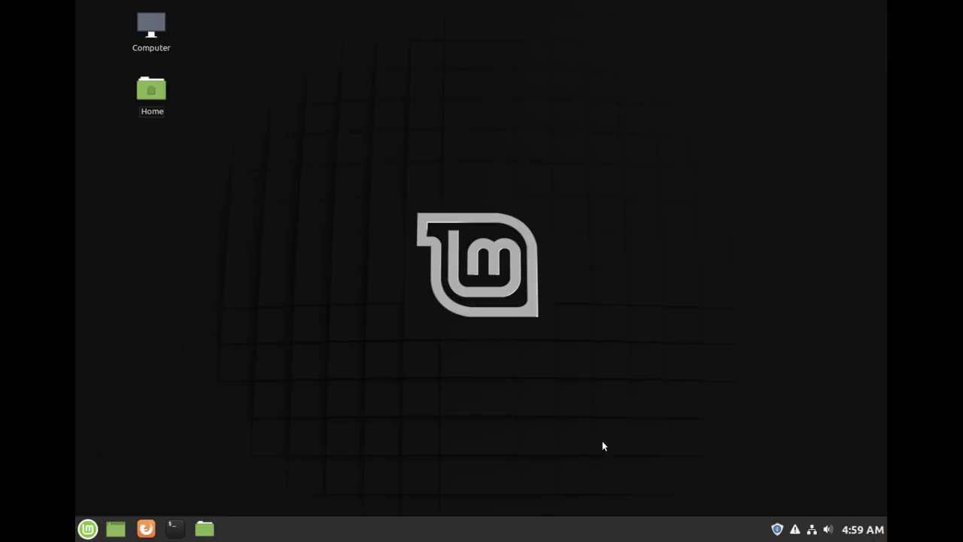
- Launch Update Manager from the tray, dismiss its welcome screen, and decline the local mirror
left_click(777, 529)
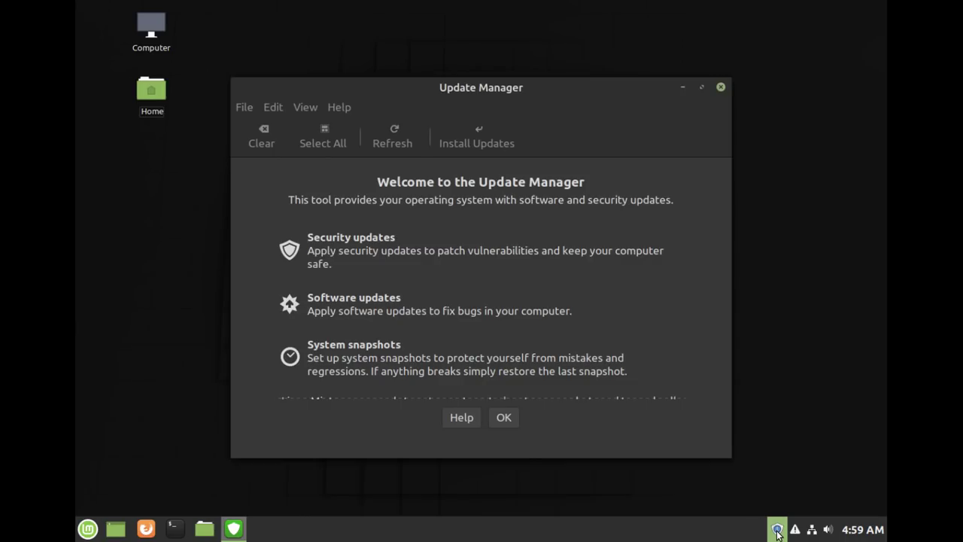
left_click(504, 418)
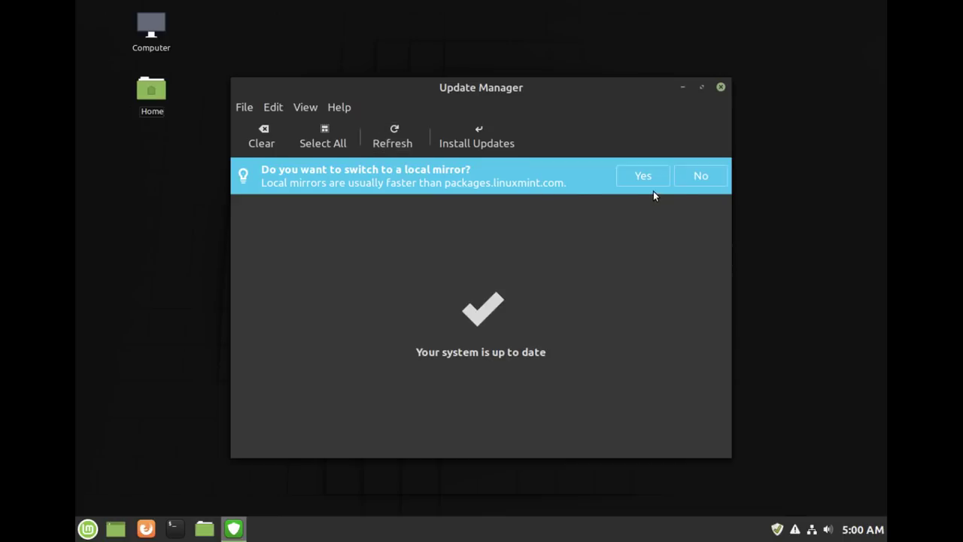
left_click(699, 175)
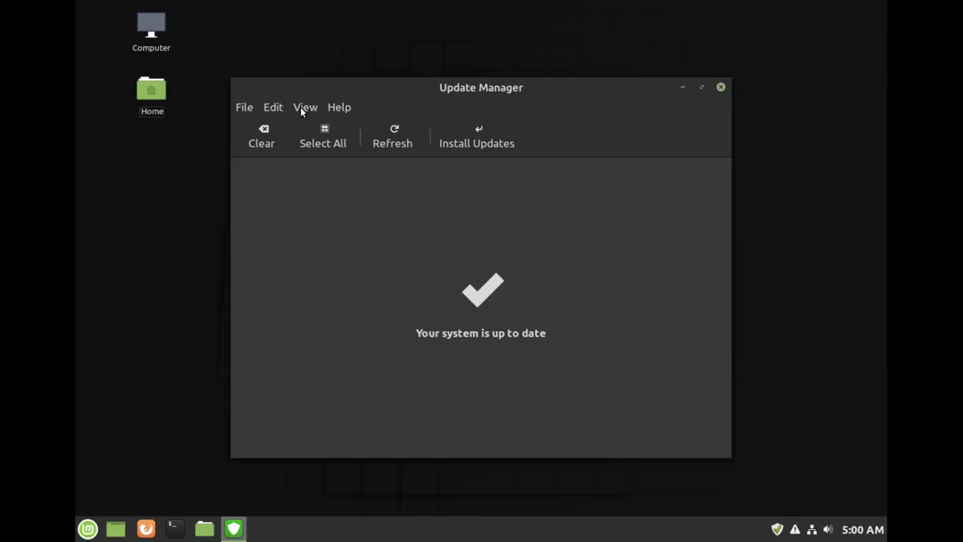
- Open Edit > Software Sources and authenticate with the account password
left_click(281, 110)
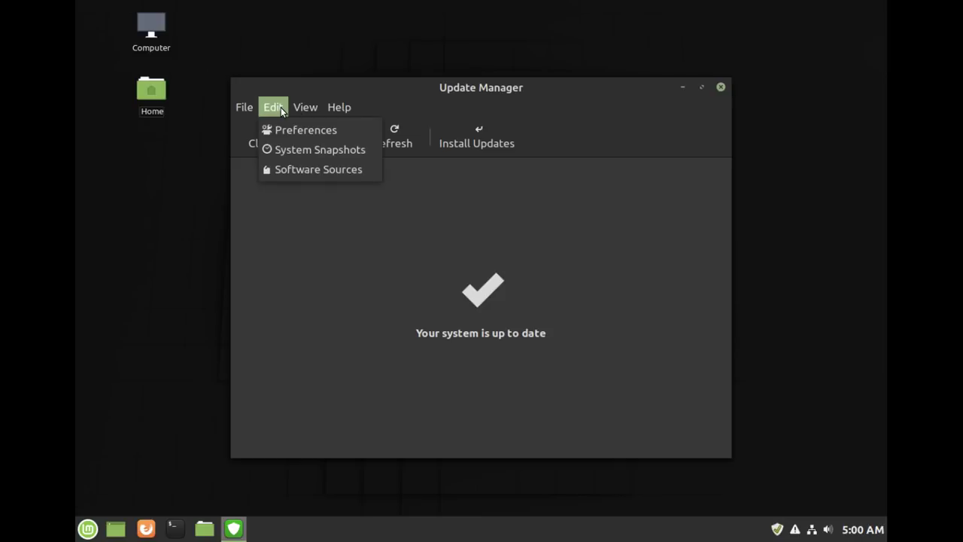
left_click(331, 169)
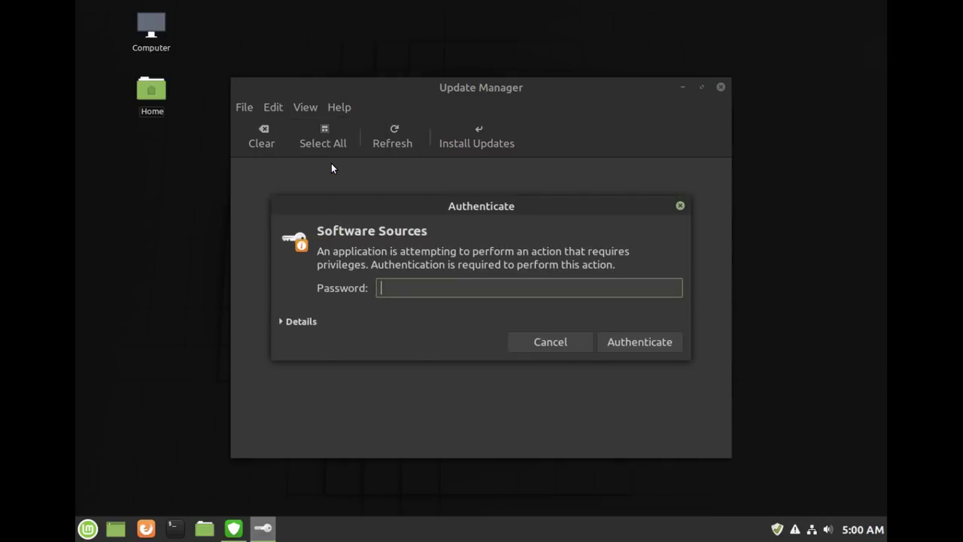
type("********")
key("Return")
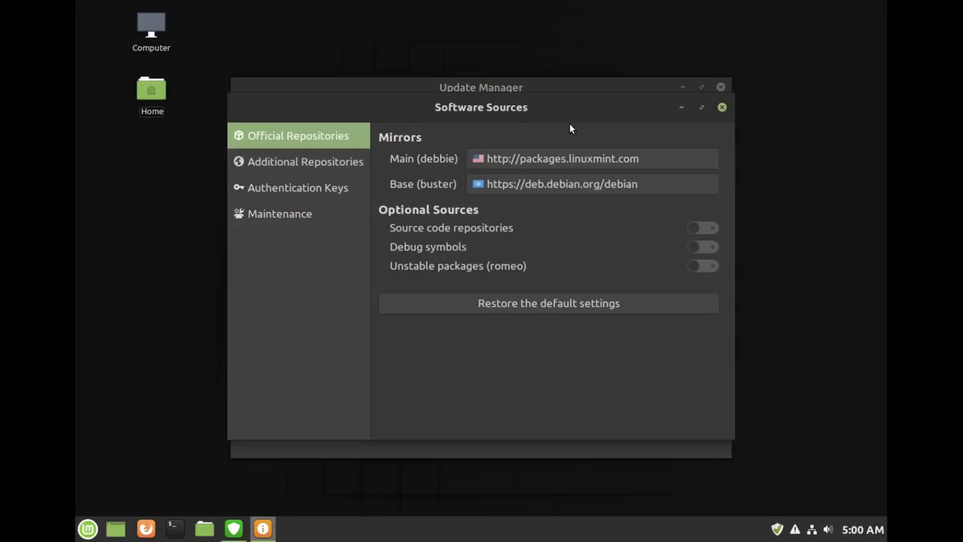
- Open the mirror selection list for the Main (debbie) repository
left_click(611, 159)
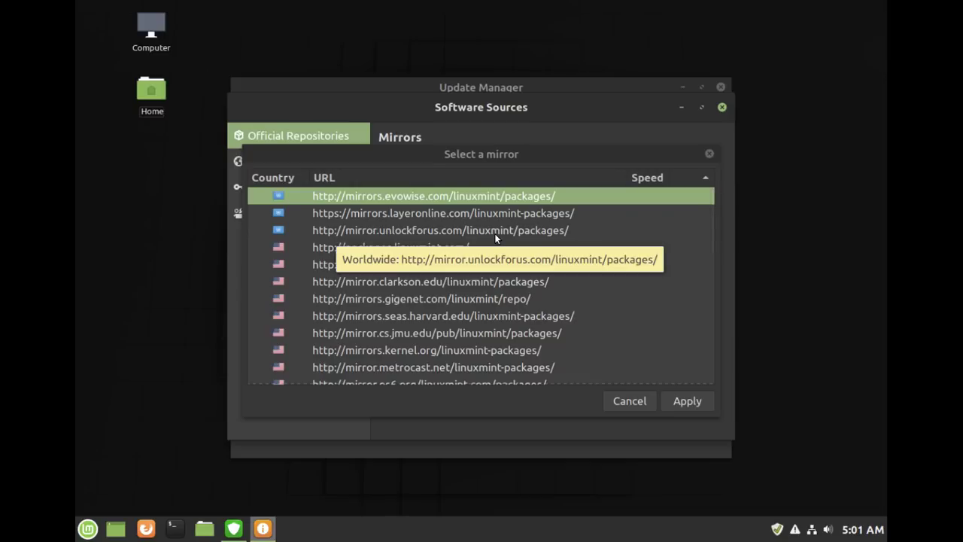
- Sort the Main mirror list by speed and scroll through the measured results
left_click(494, 231)
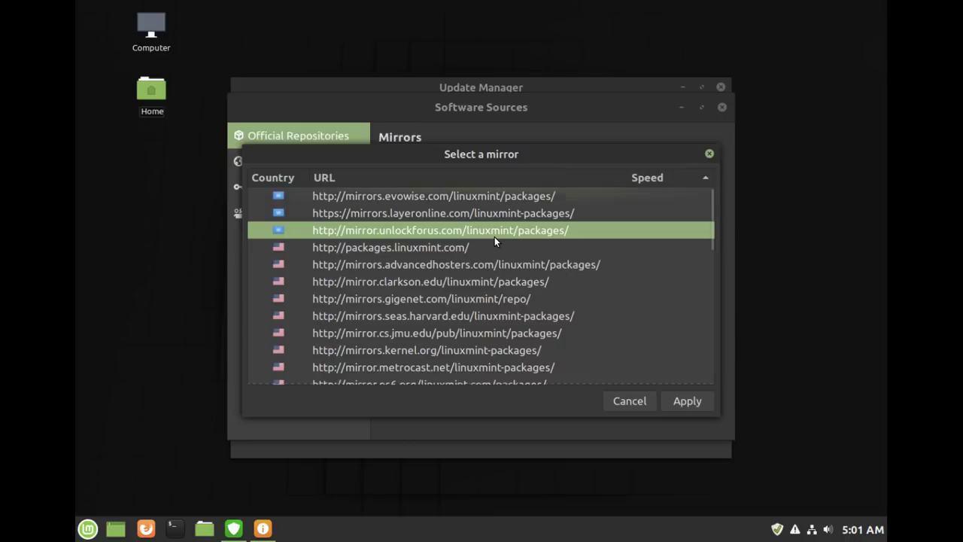
scroll(495, 237, "down", 1)
scroll(494, 236, "down", 2)
scroll(494, 236, "down", 2)
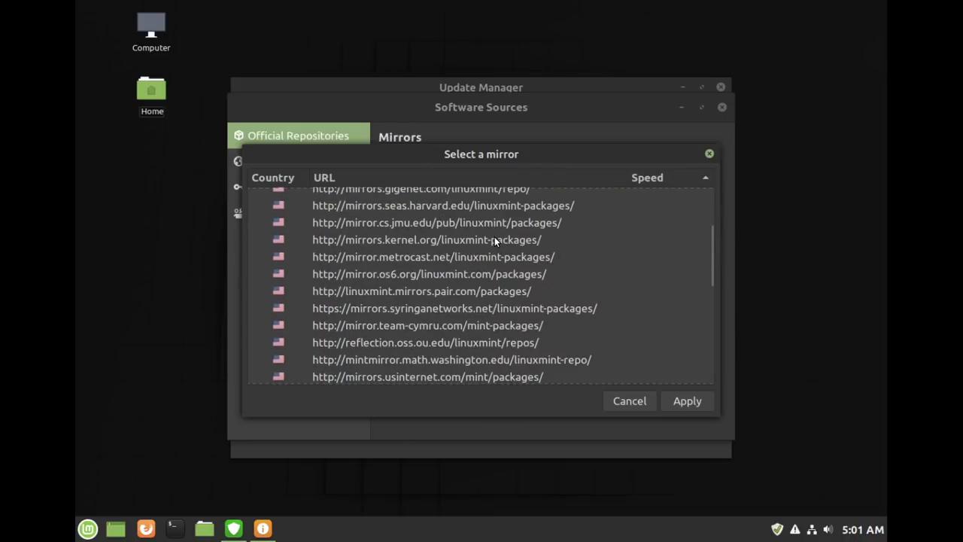
scroll(494, 236, "down", 1)
scroll(494, 236, "down", 2)
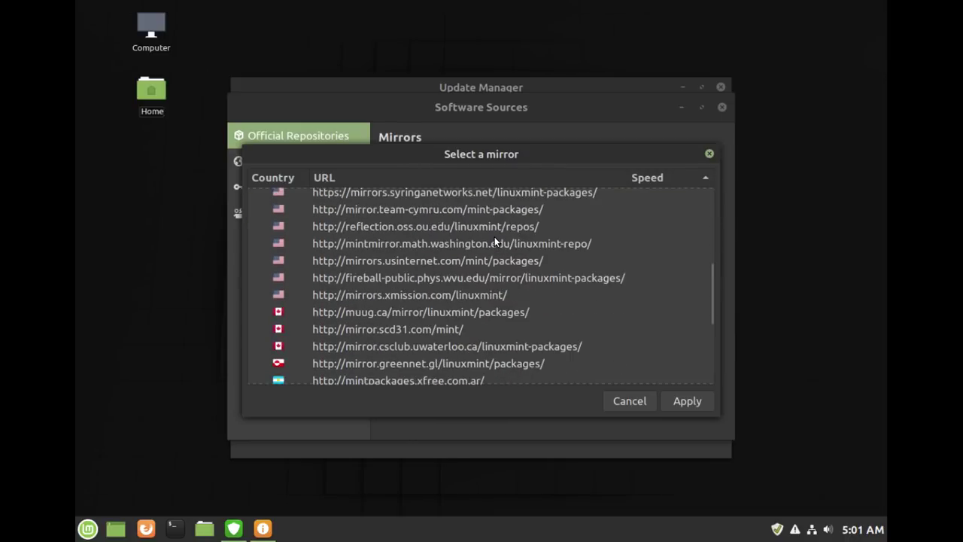
scroll(494, 236, "down", 1)
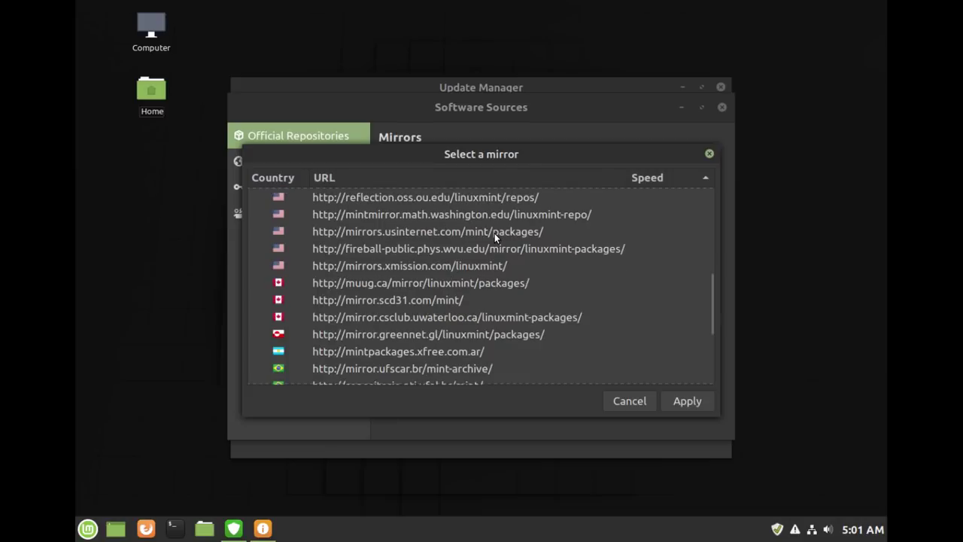
scroll(494, 236, "down", 2)
scroll(494, 237, "down", 3)
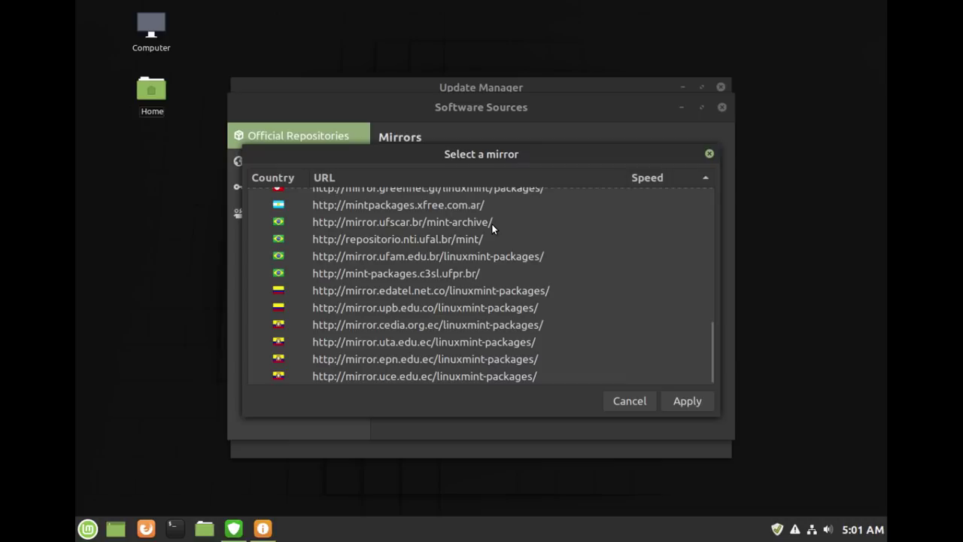
scroll(493, 231, "up", 4)
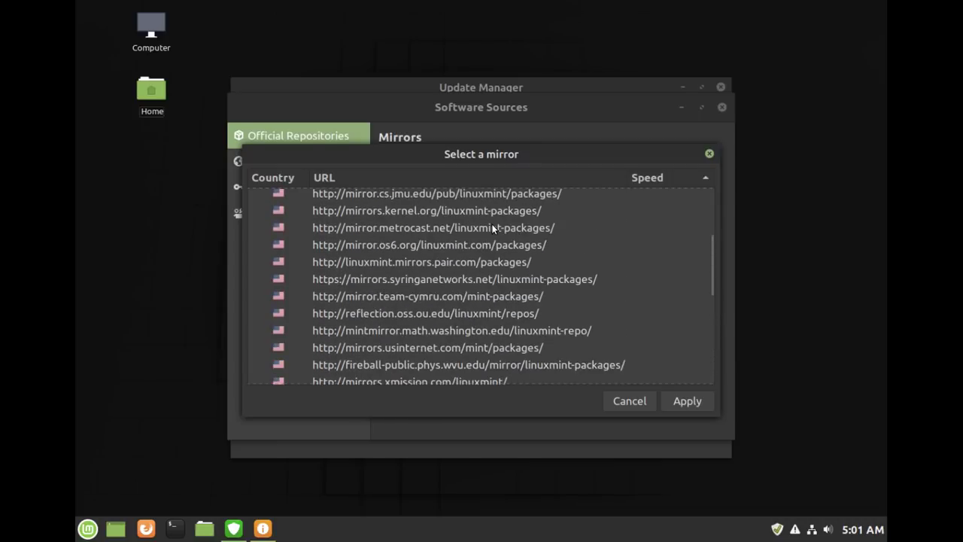
scroll(493, 228, "up", 4)
- Apply mirror.cs.jmu.edu as the Main package mirror
left_click(492, 229)
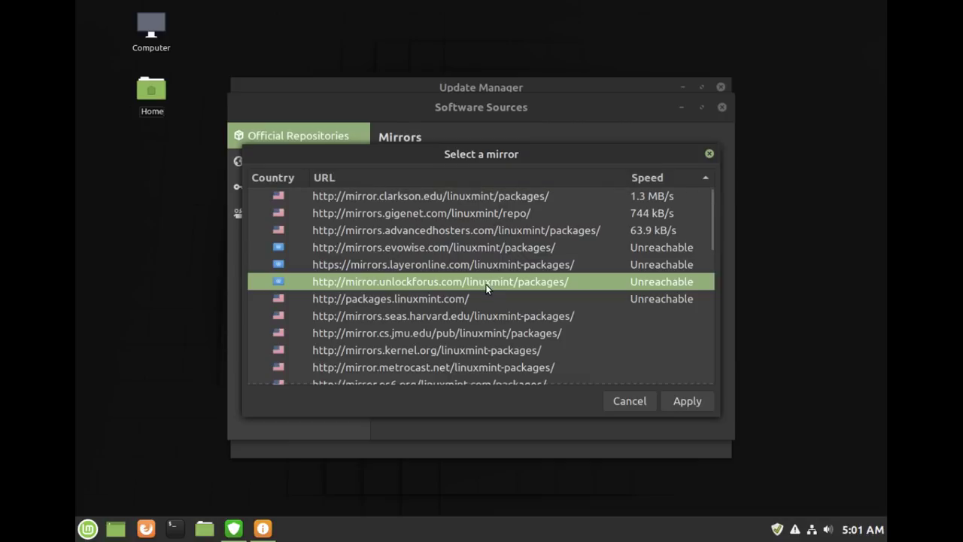
left_click(524, 333)
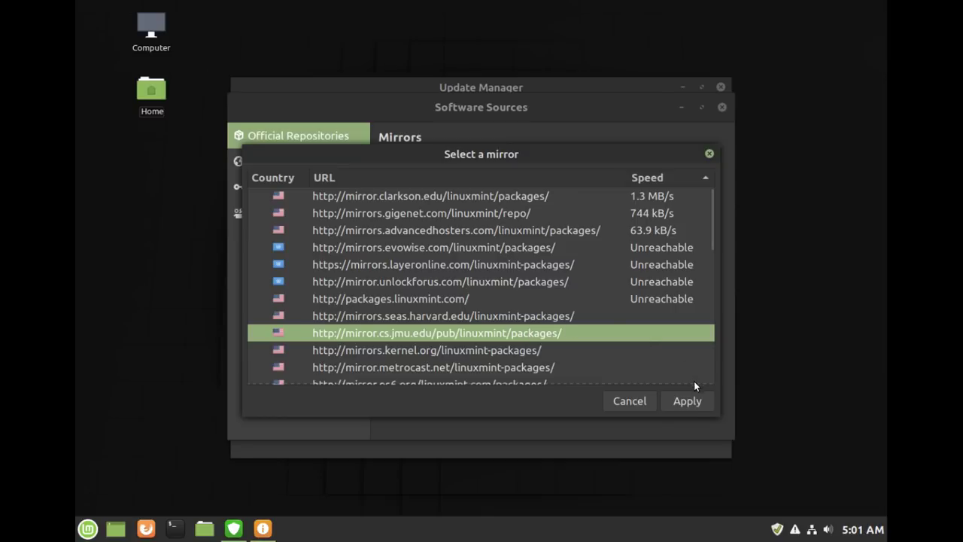
left_click(687, 401)
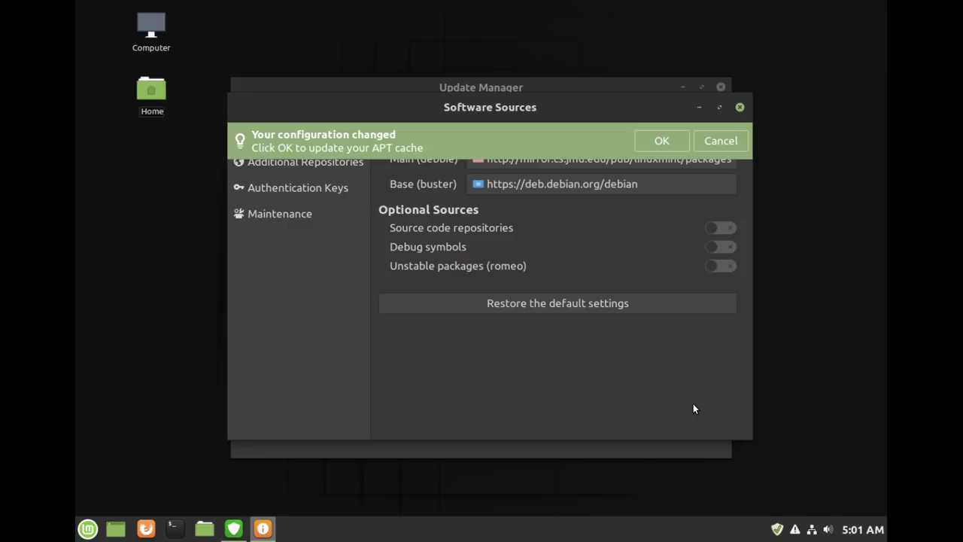
left_click(645, 183)
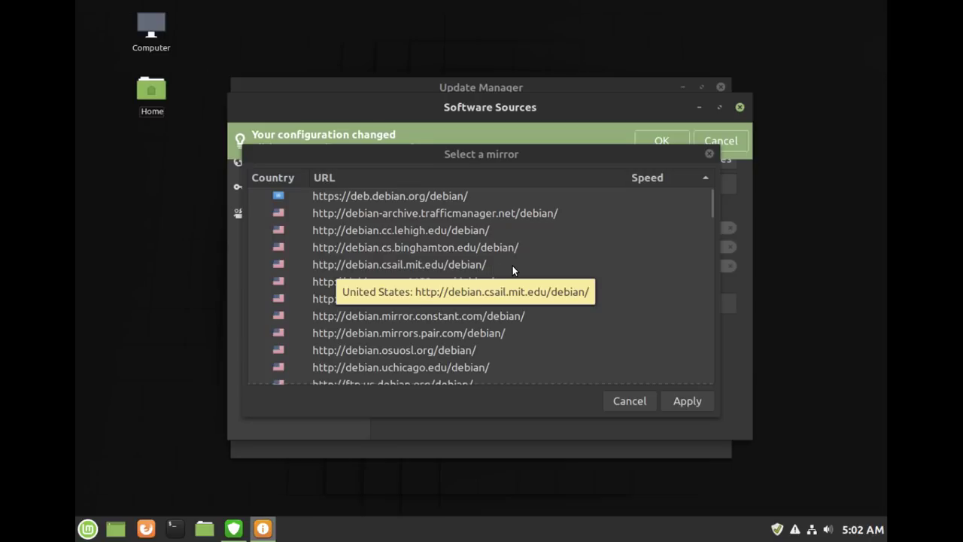
scroll(512, 266, "down", 3)
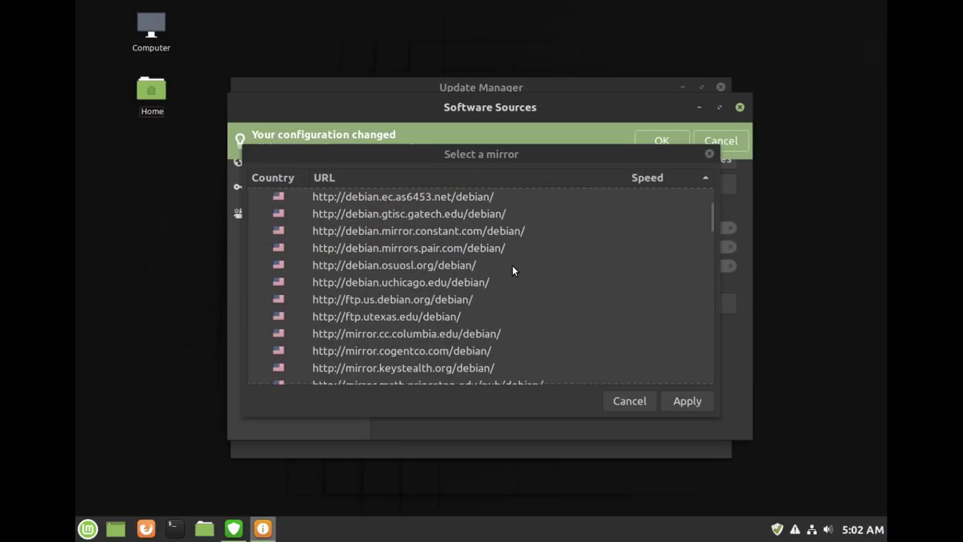
scroll(513, 266, "down", 1)
scroll(513, 265, "down", 1)
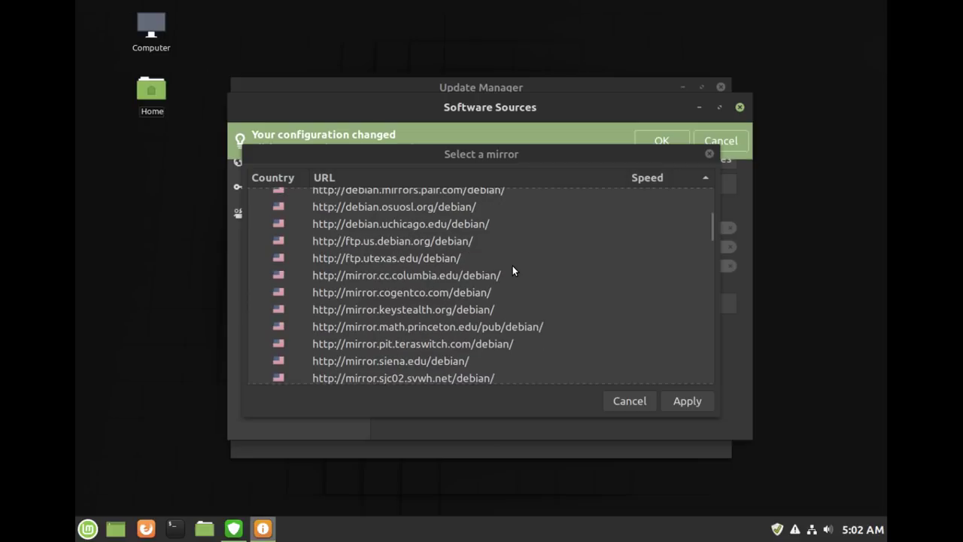
scroll(512, 265, "down", 1)
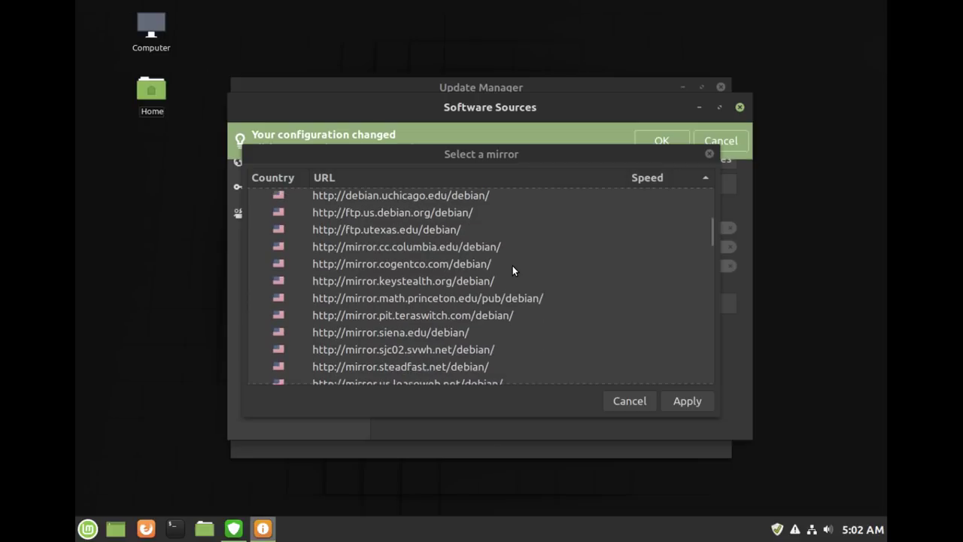
scroll(513, 270, "down", 3)
scroll(512, 266, "down", 3)
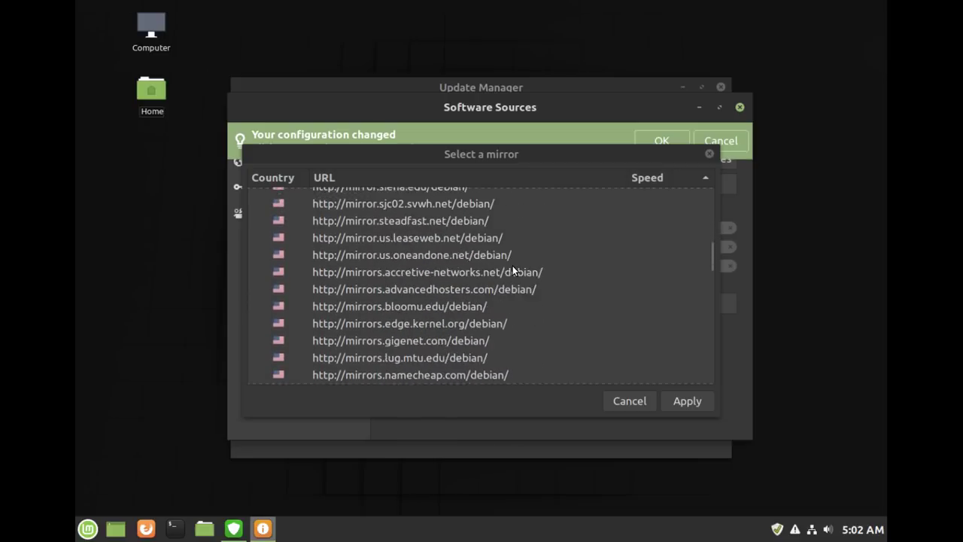
scroll(512, 266, "down", 2)
scroll(512, 265, "down", 1)
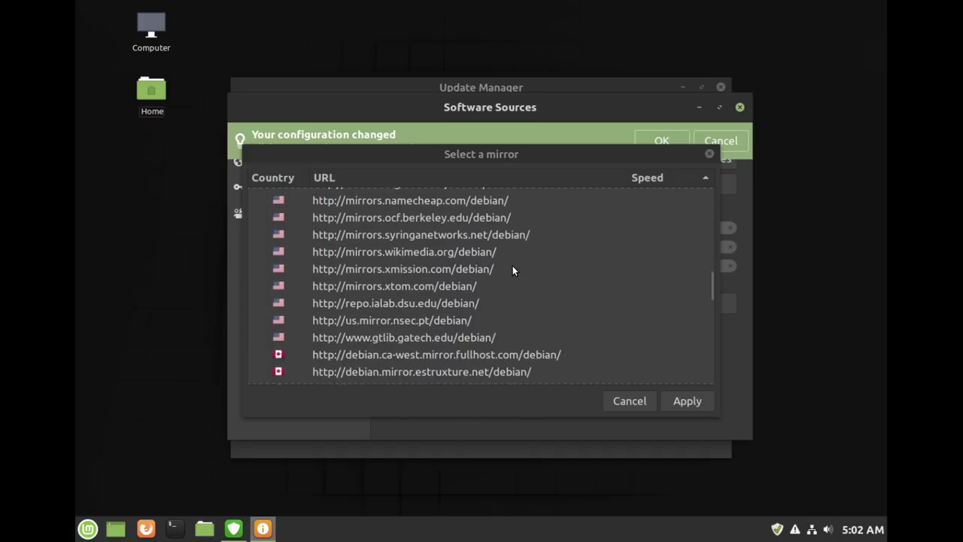
scroll(512, 266, "down", 4)
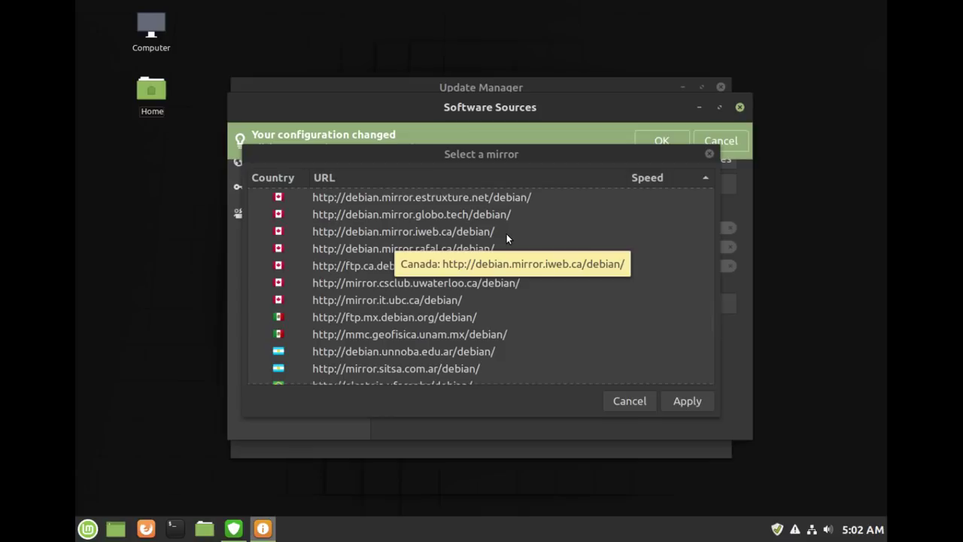
scroll(506, 238, "up", 8)
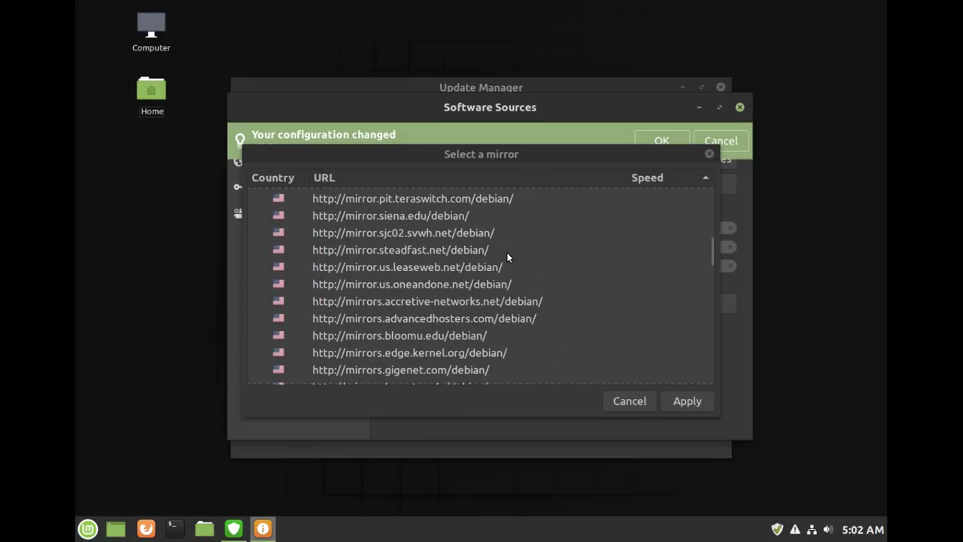
scroll(506, 257, "up", 2)
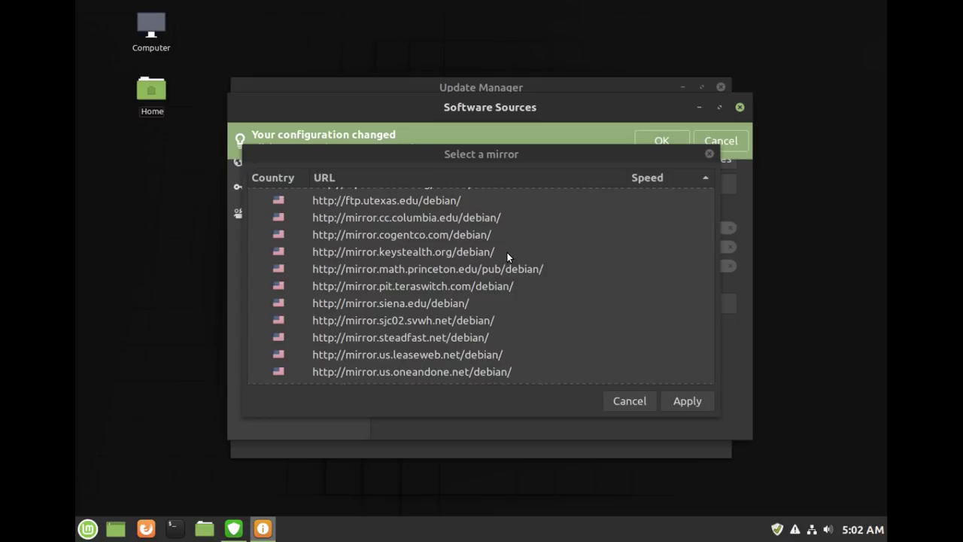
scroll(506, 256, "up", 3)
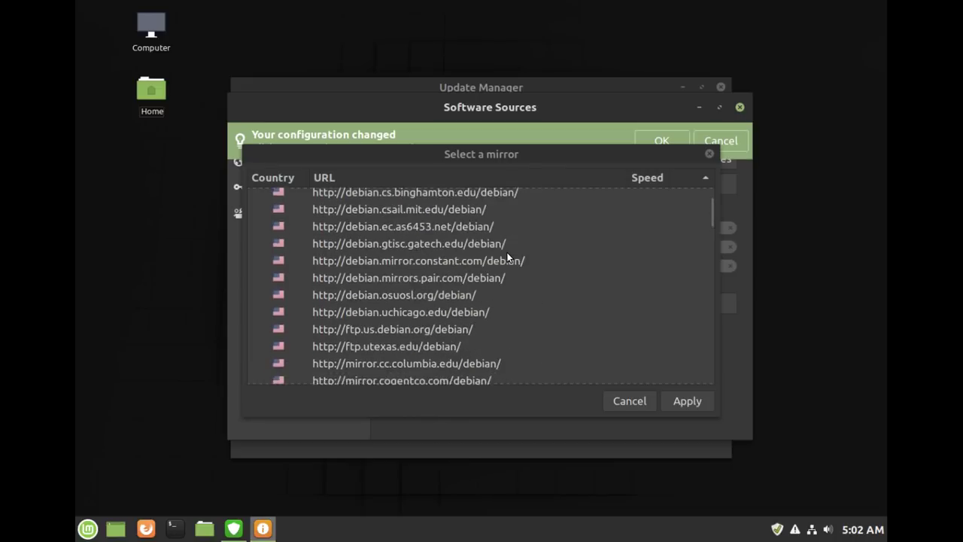
scroll(506, 256, "up", 1)
scroll(506, 257, "up", 1)
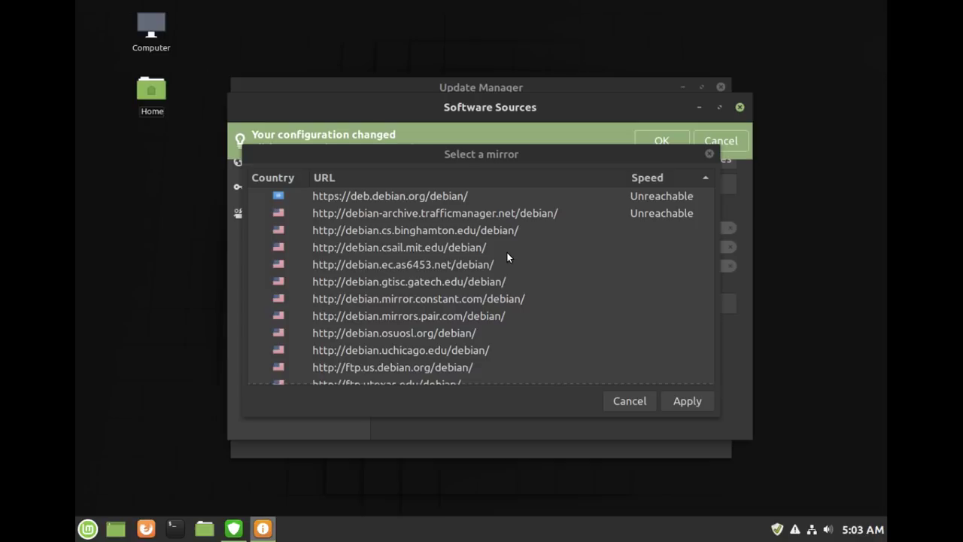
scroll(506, 252, "down", 1)
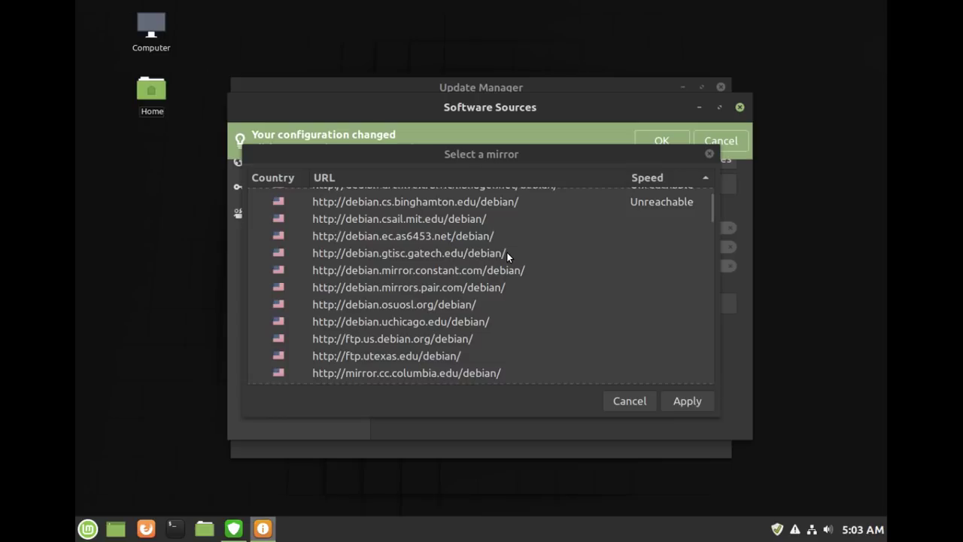
scroll(506, 256, "down", 1)
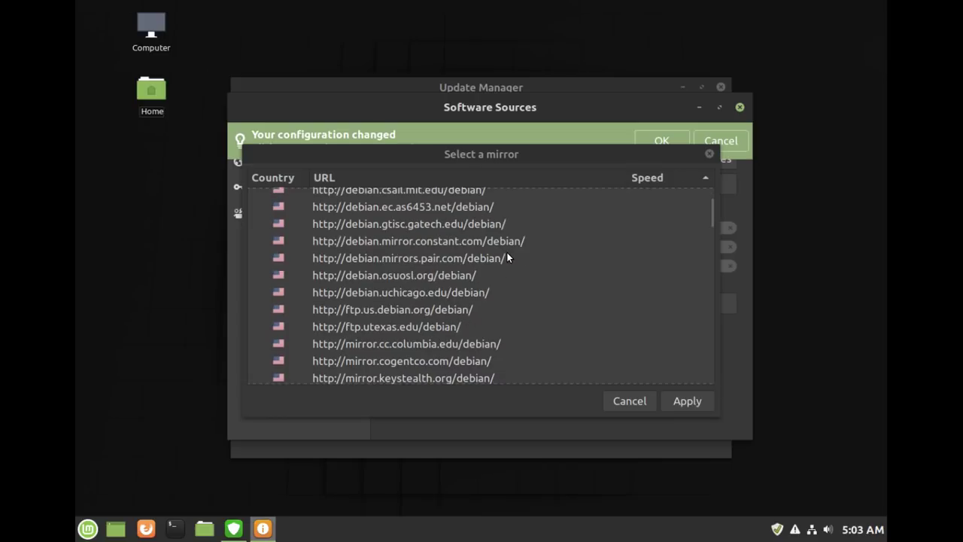
scroll(506, 257, "down", 2)
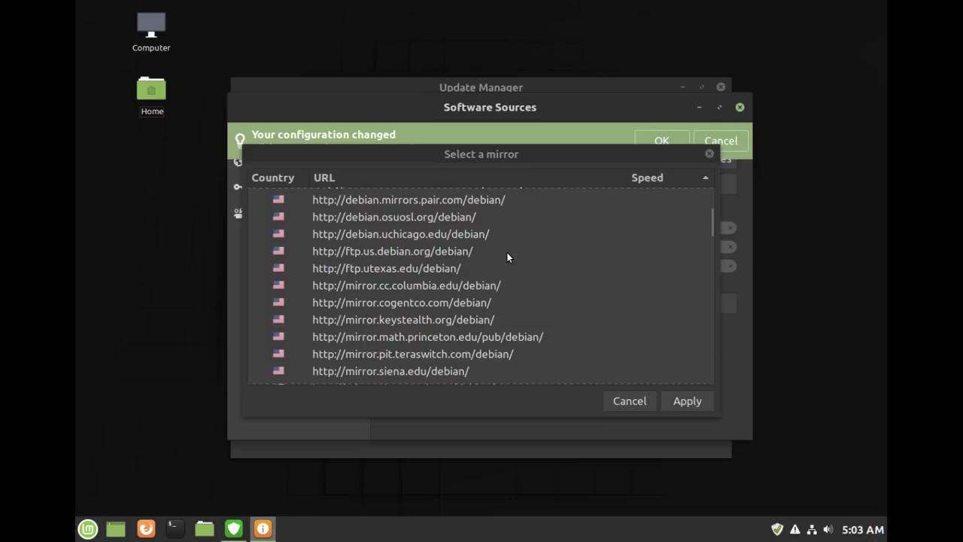
scroll(506, 257, "down", 1)
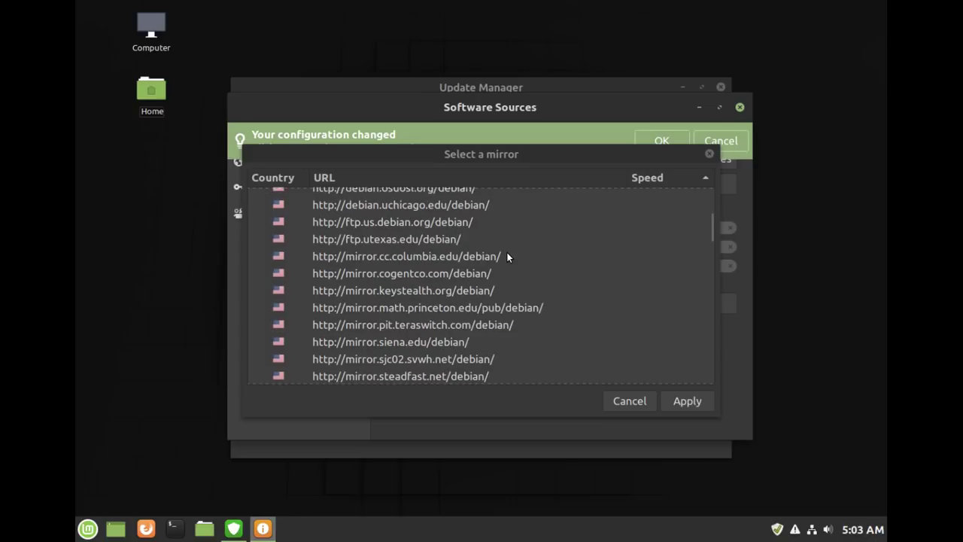
scroll(506, 257, "down", 1)
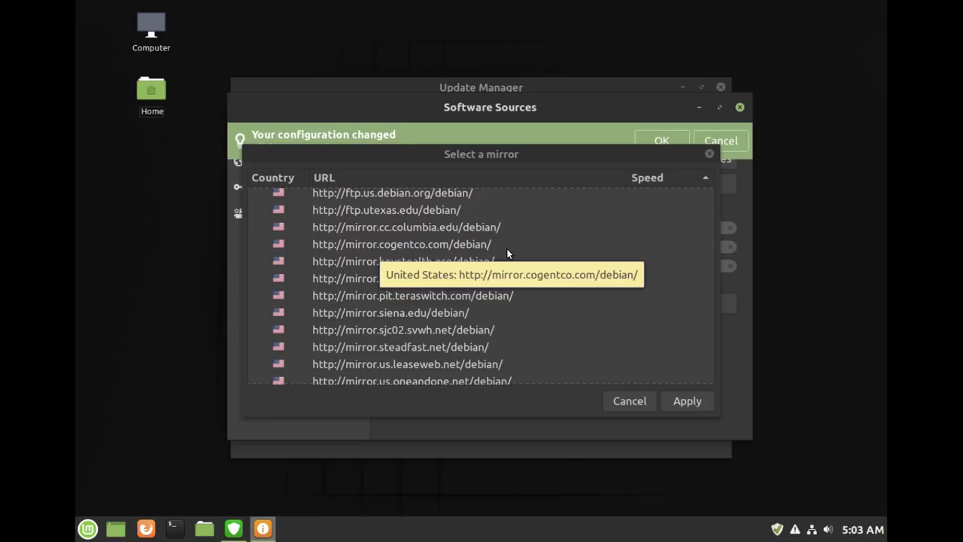
scroll(506, 251, "down", 1)
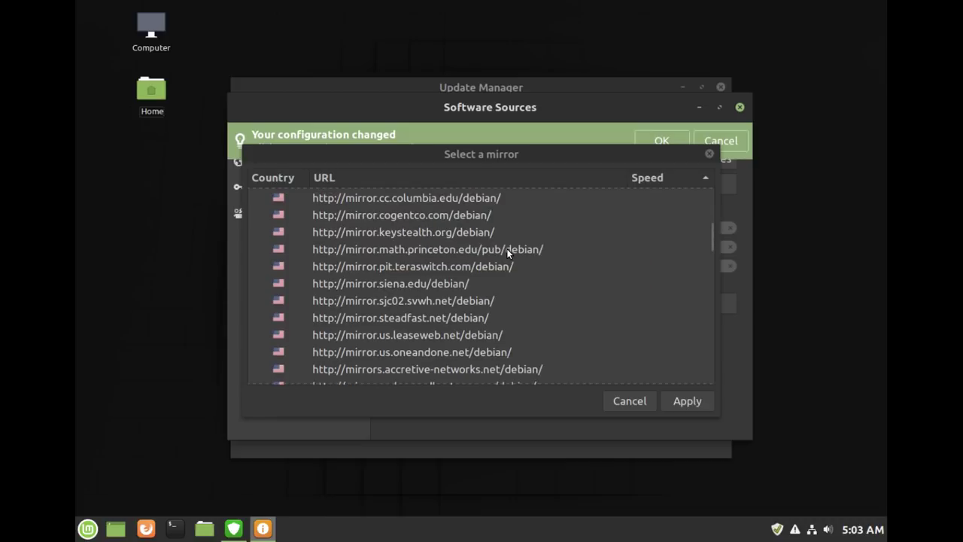
scroll(506, 234, "down", 3)
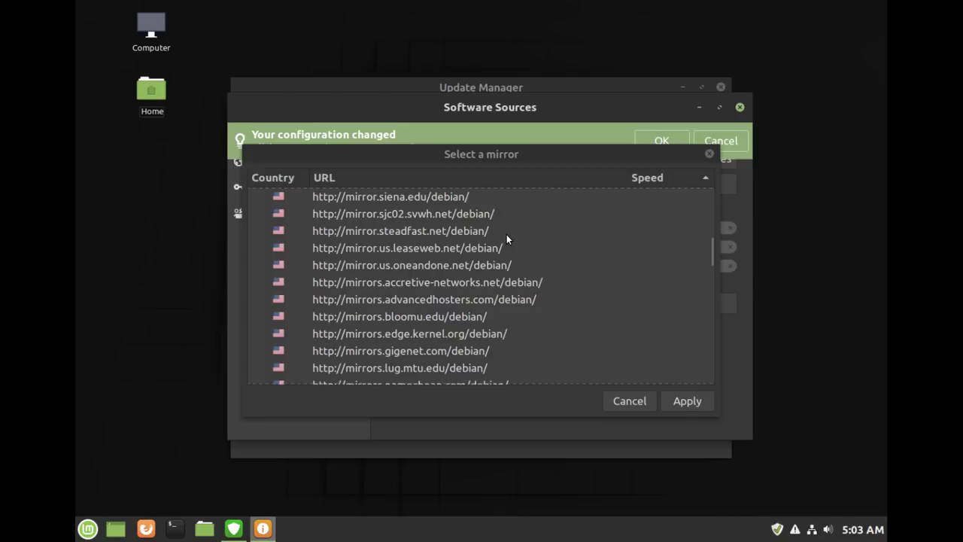
scroll(506, 234, "down", 1)
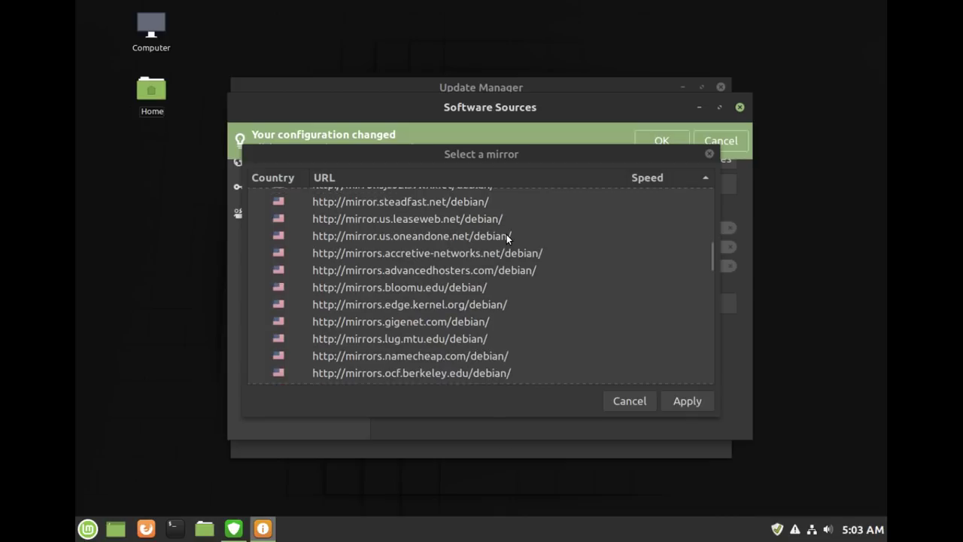
scroll(508, 237, "down", 2)
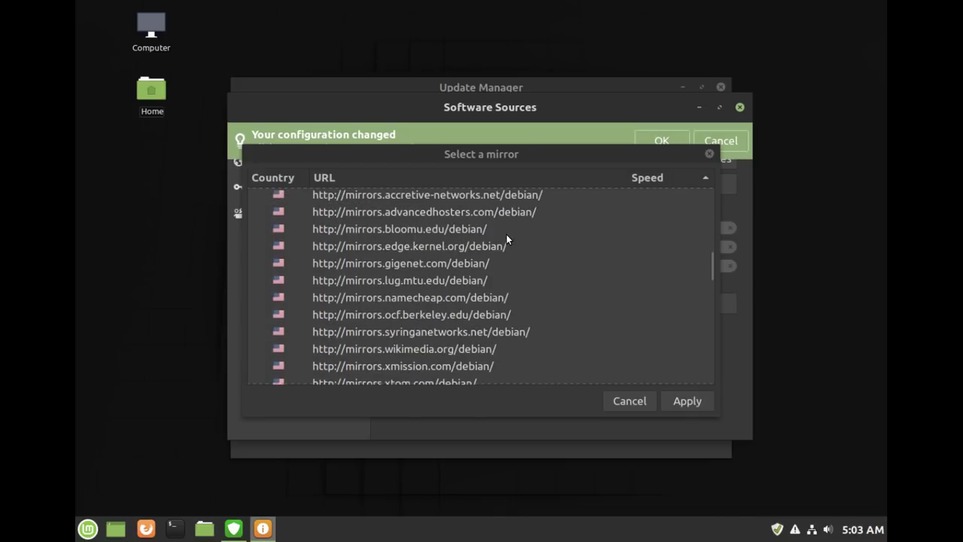
scroll(506, 237, "down", 2)
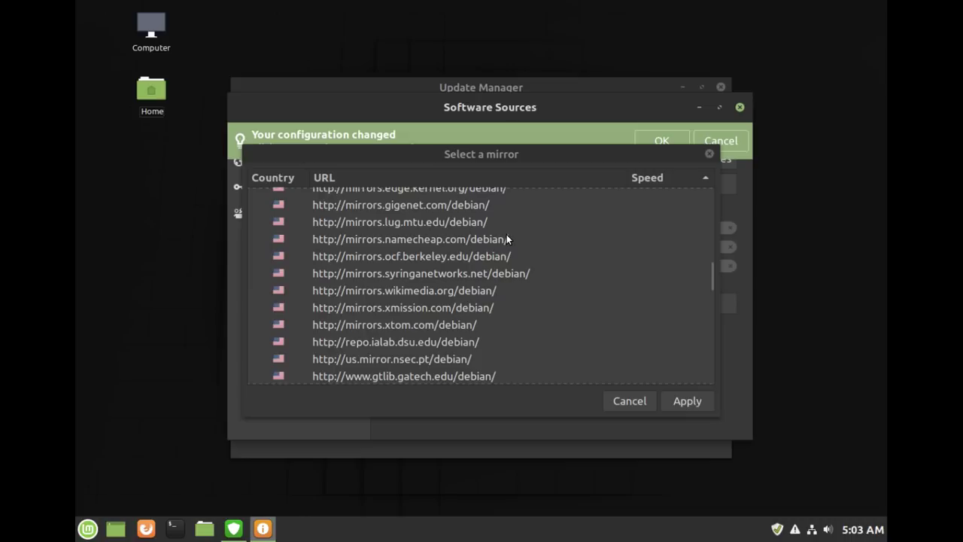
scroll(507, 238, "down", 2)
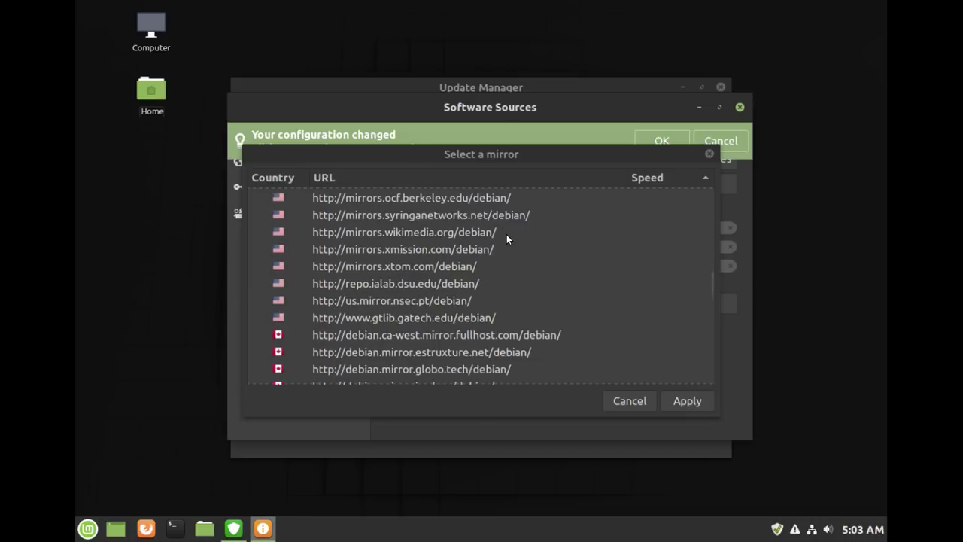
scroll(506, 240, "down", 1)
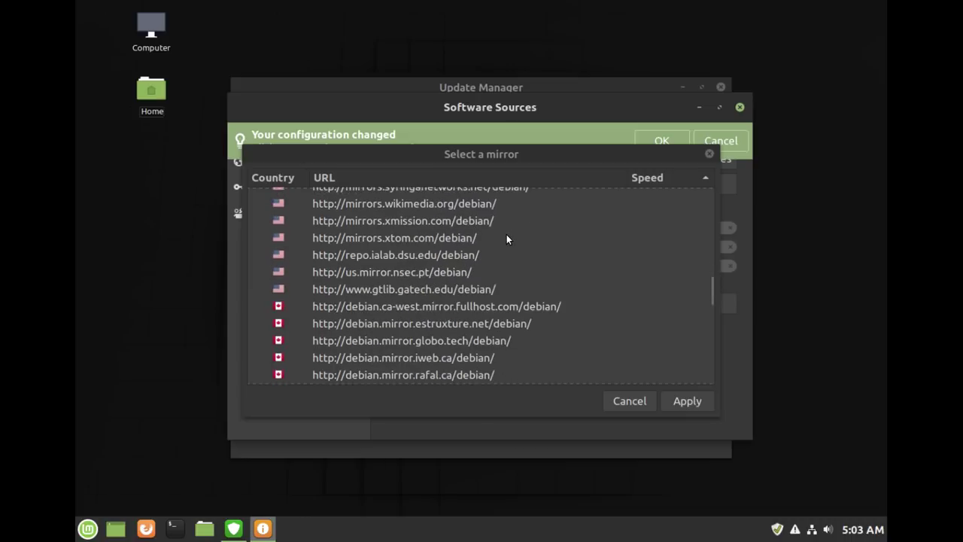
scroll(506, 238, "down", 1)
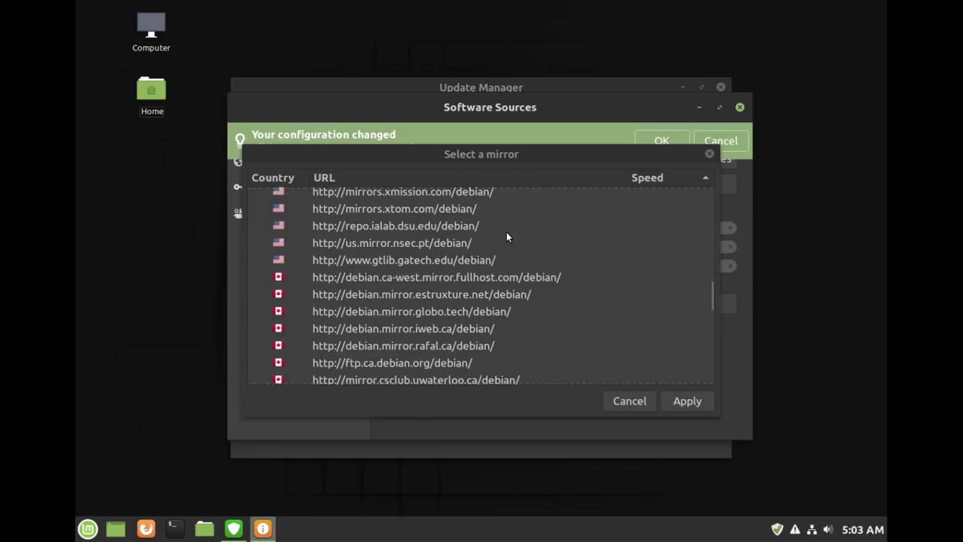
scroll(507, 232, "down", 2)
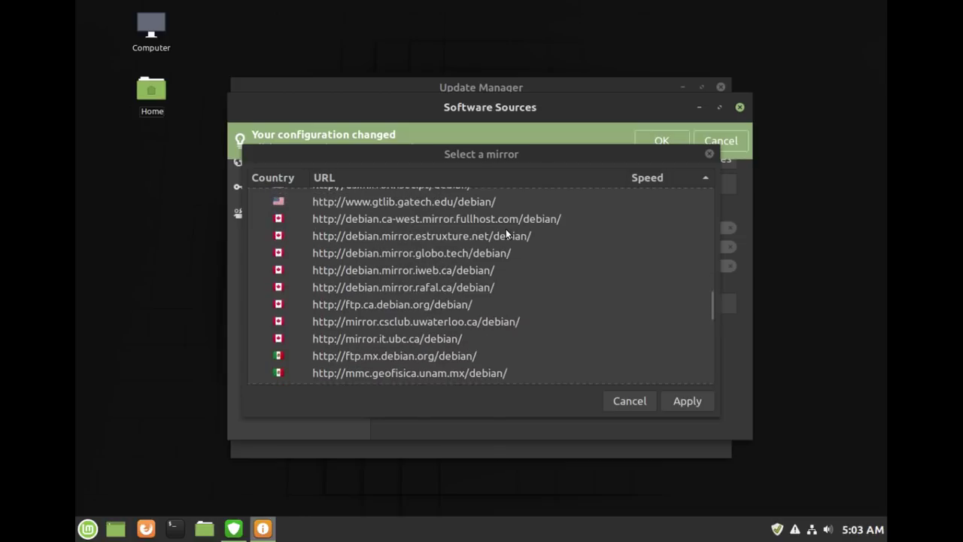
scroll(505, 234, "down", 1)
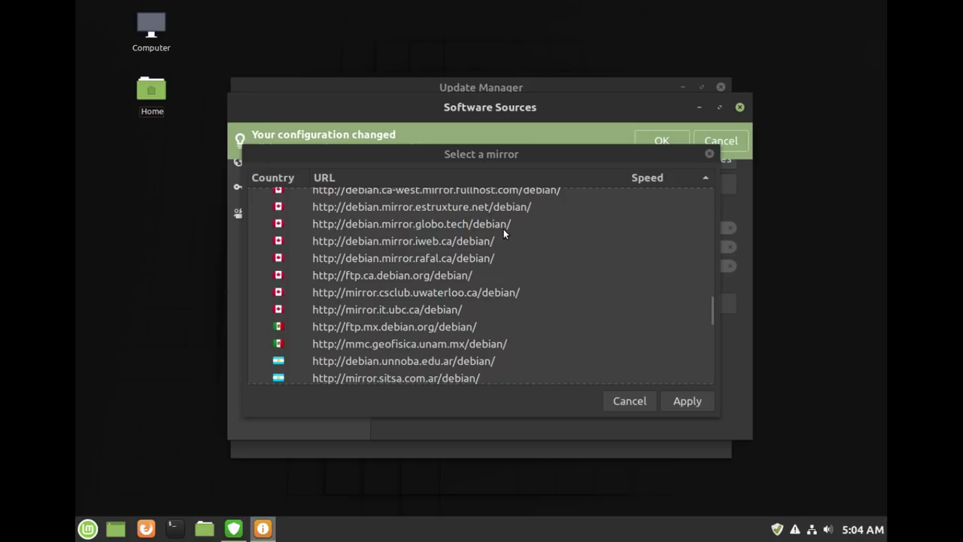
scroll(557, 339, "down", 1)
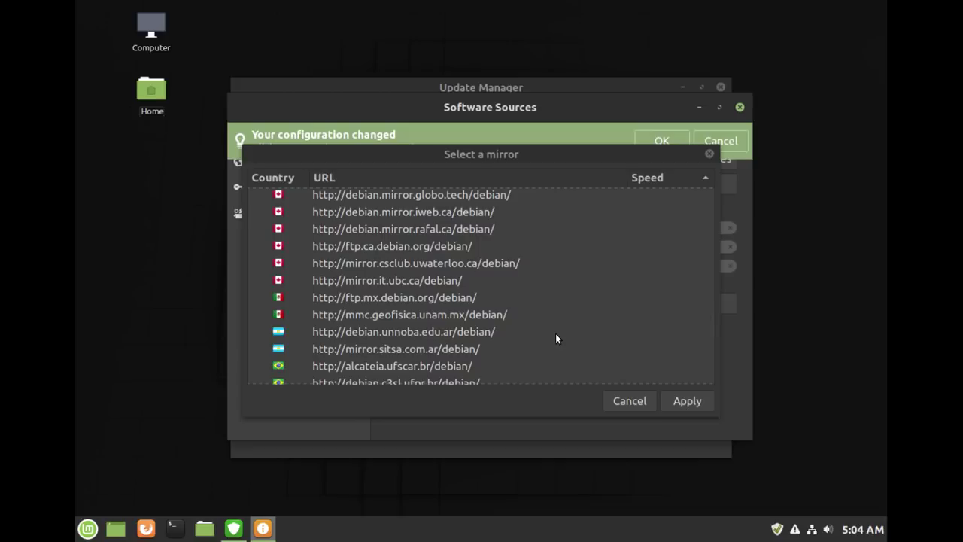
- Scroll to the top of the speed-sorted Base mirror list, where debian.csail.mit.edu leads at 668 kB/s
scroll(557, 275, "down", 1)
scroll(558, 272, "up", 5)
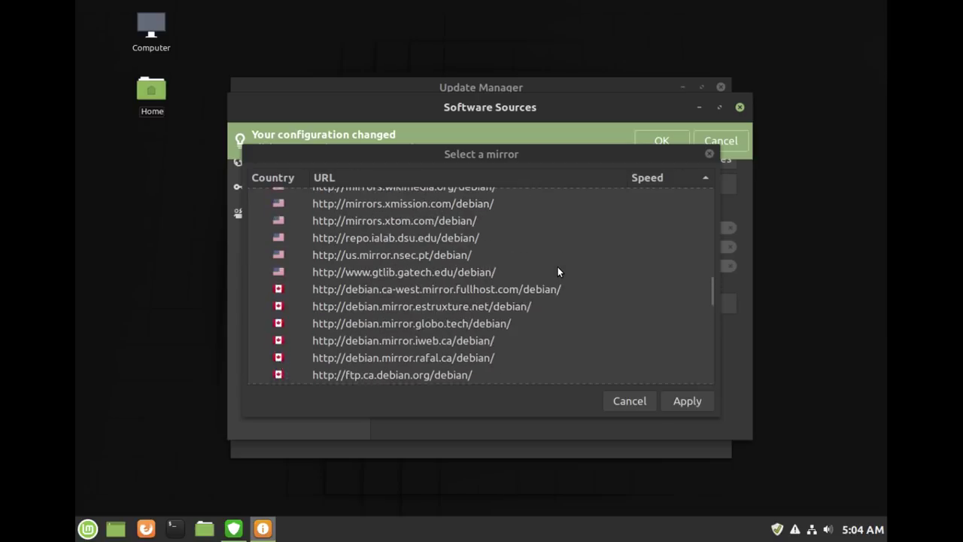
scroll(611, 284, "up", 8)
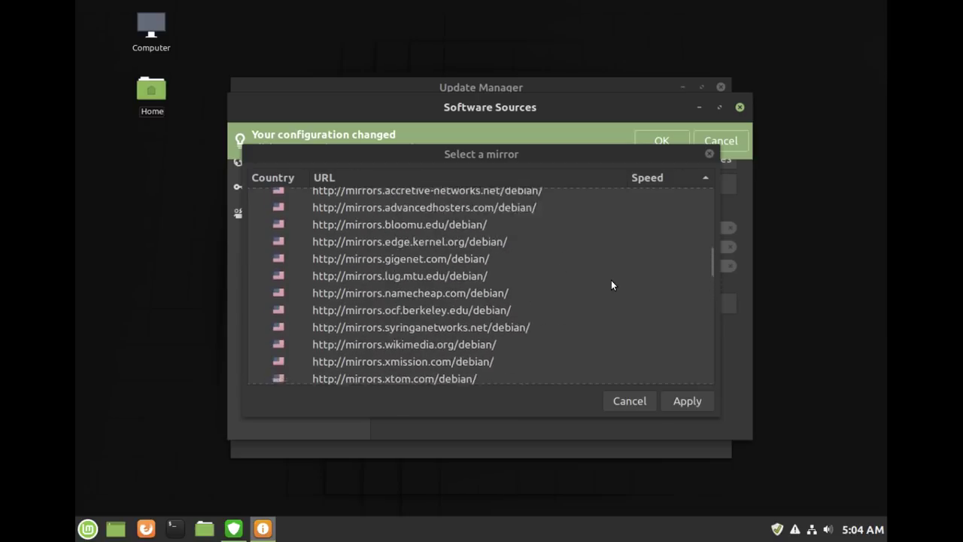
scroll(666, 354, "up", 2)
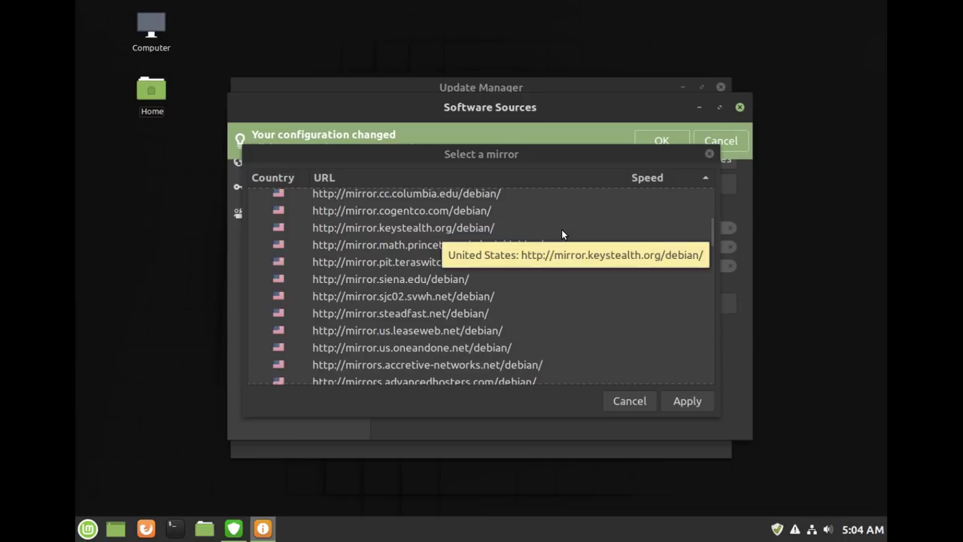
scroll(562, 235, "up", 1)
scroll(561, 234, "up", 4)
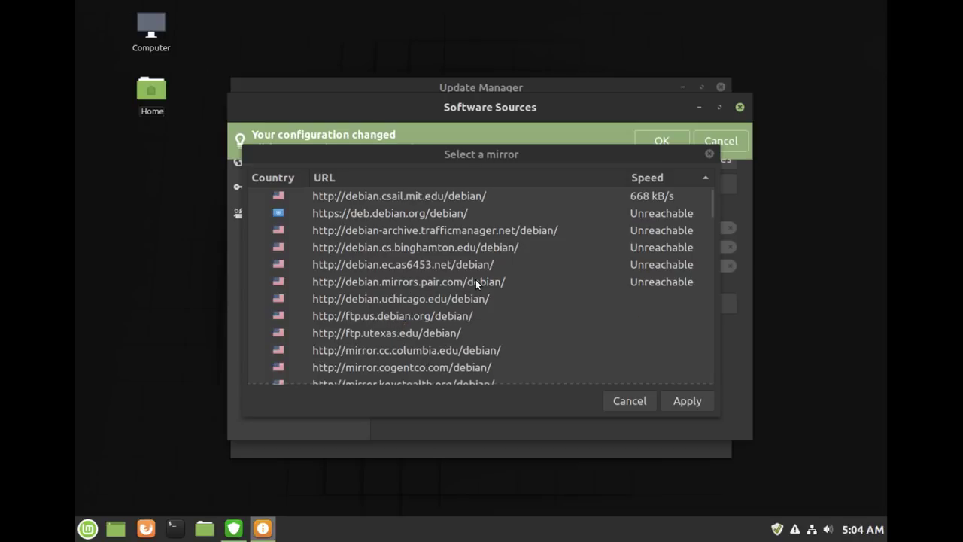
- Choose debian.csail.mit.edu as the Base mirror and confirm the APT cache update
double_click(470, 194)
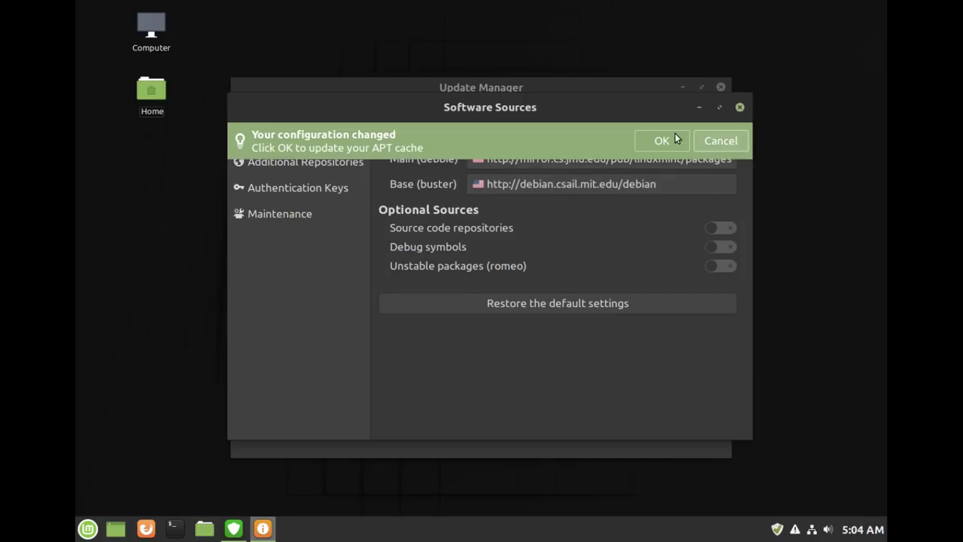
left_click(654, 141)
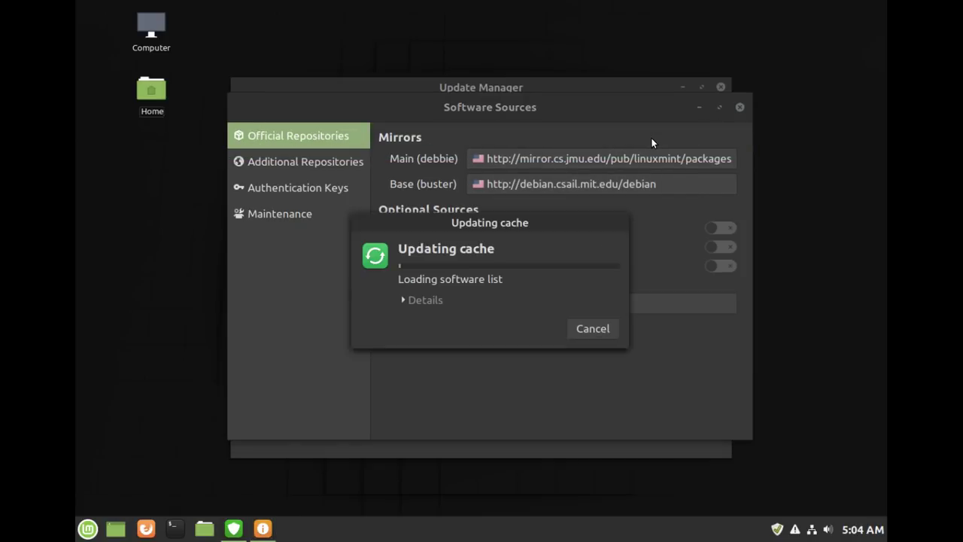
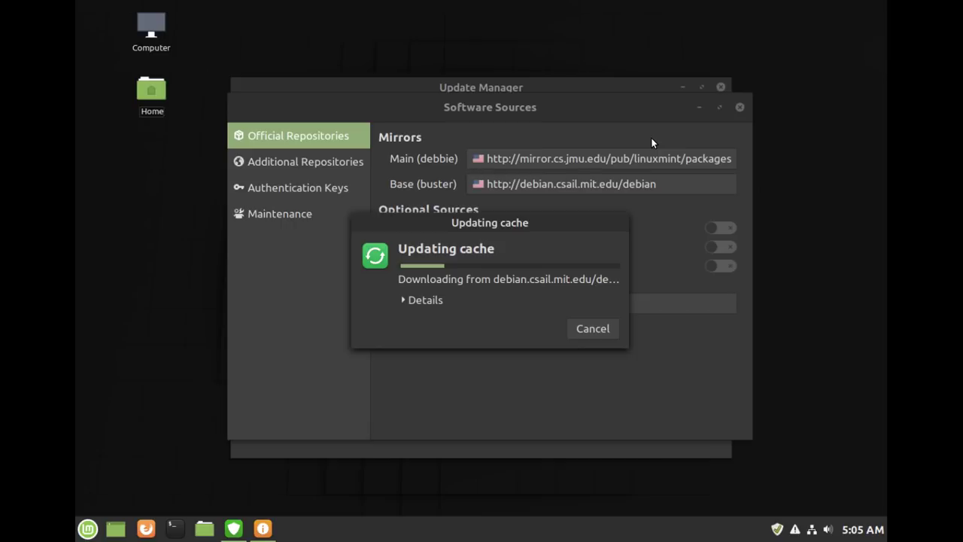
- Cancel the running APT cache update so Software Sources shows the official mirrors again
left_click(600, 334)
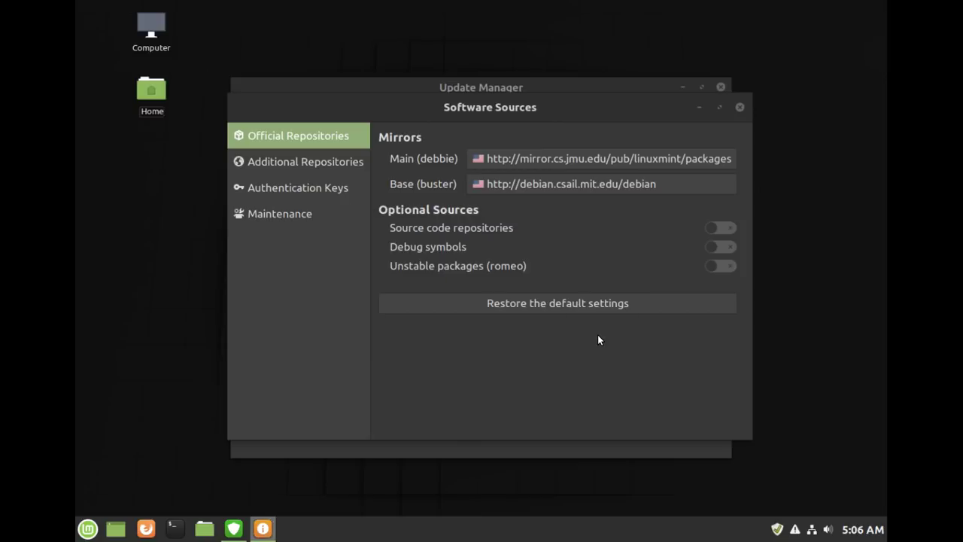
left_click(594, 184)
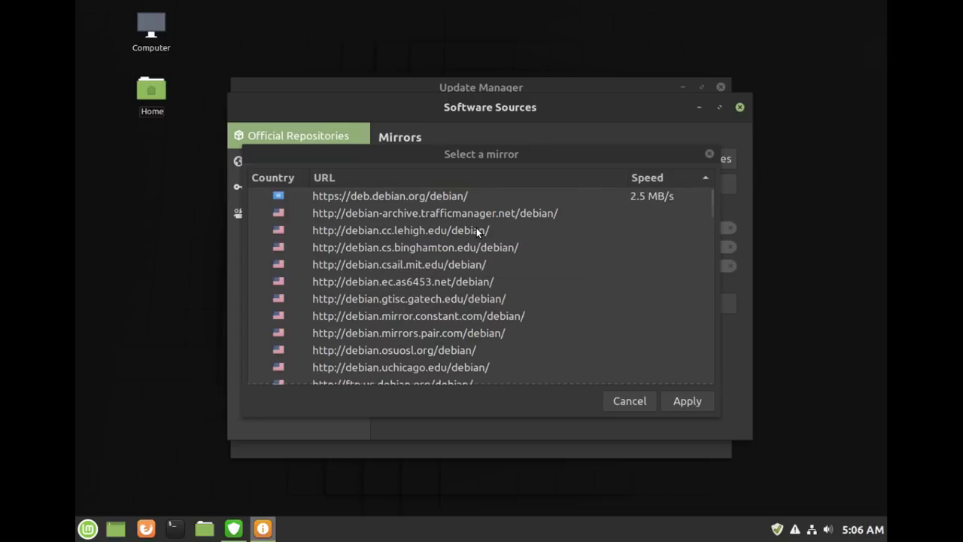
scroll(476, 234, "down", 1)
scroll(476, 227, "down", 2)
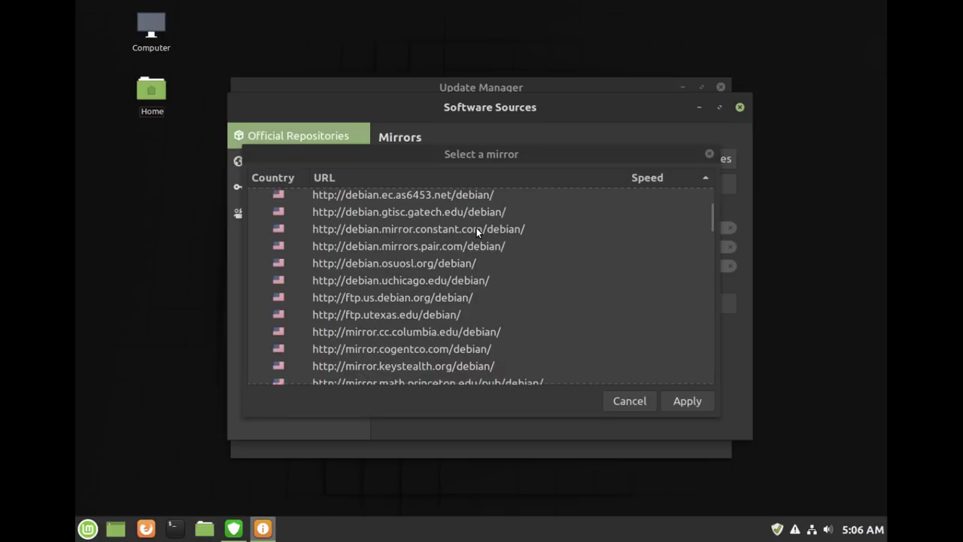
scroll(422, 220, "down", 3)
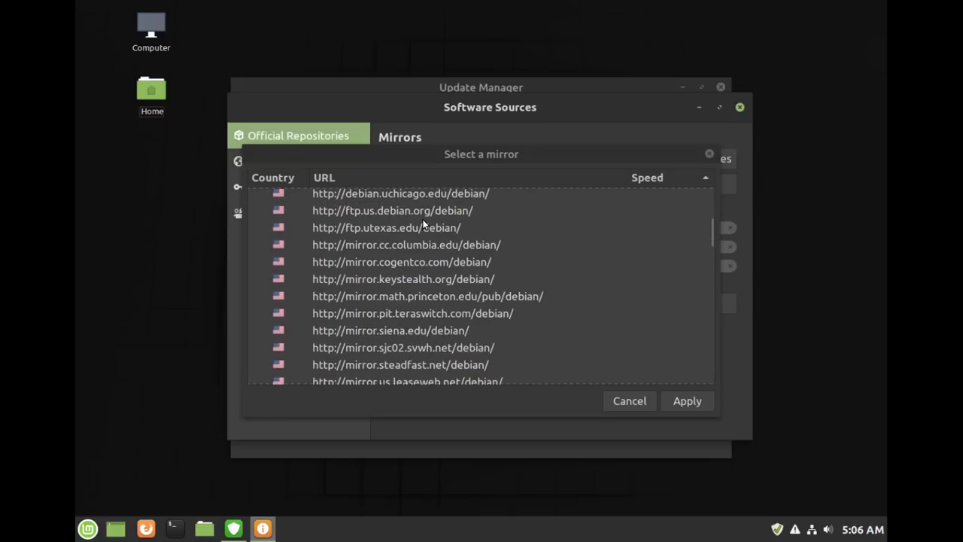
scroll(423, 222, "down", 4)
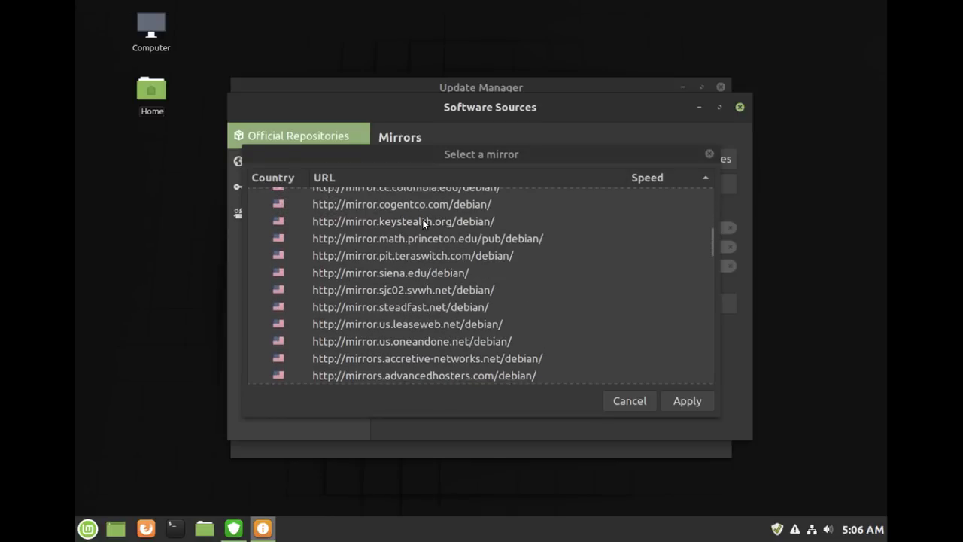
scroll(422, 222, "down", 2)
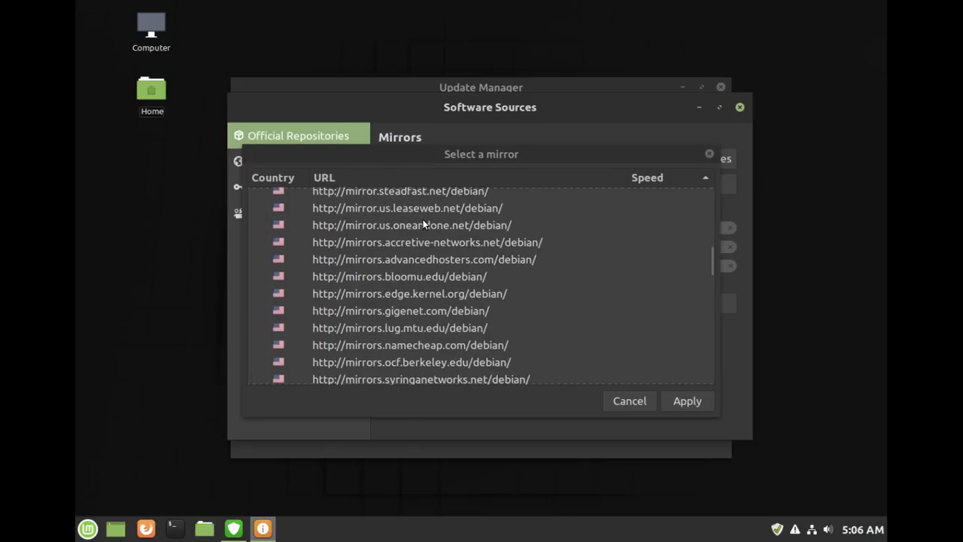
scroll(375, 215, "down", 1)
scroll(376, 217, "down", 2)
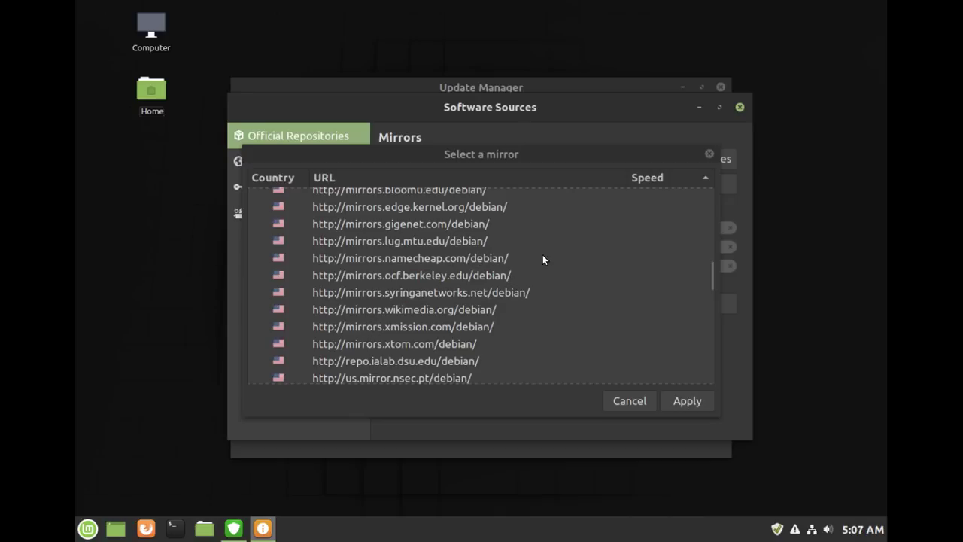
double_click(463, 256)
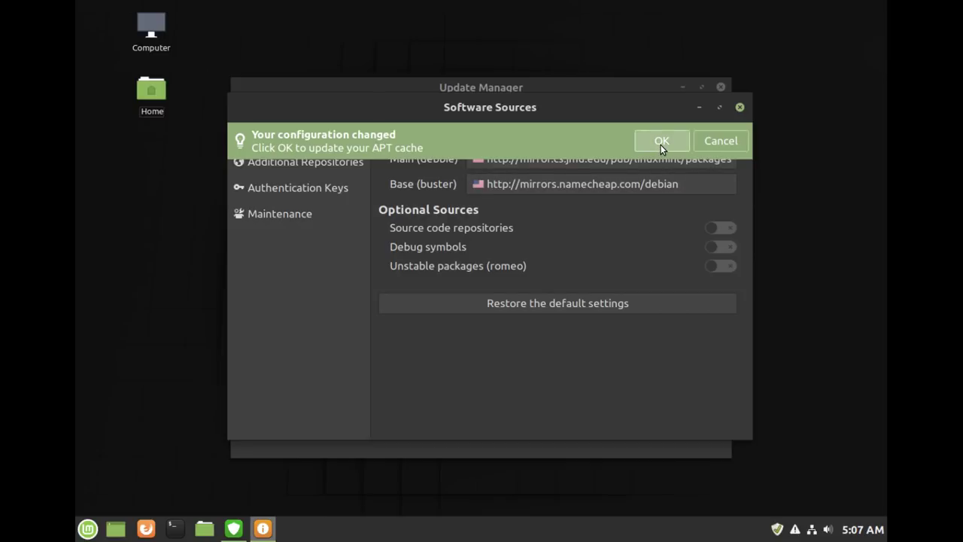
- Accept the namecheap mirror change, then cancel the APT cache refresh it starts
left_click(661, 142)
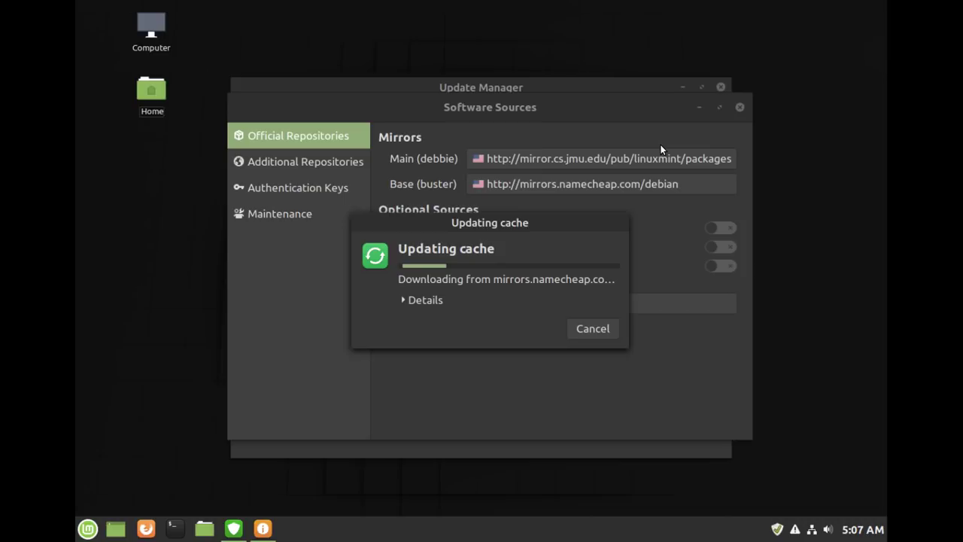
left_click(593, 329)
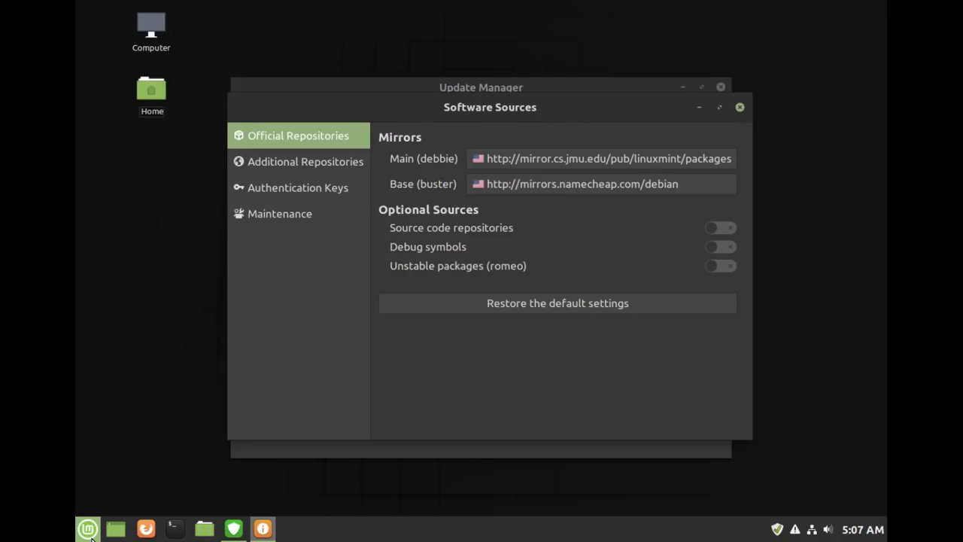
- Restart the Linux Mint virtual machine from the Mint menu's Quit options
left_click(88, 530)
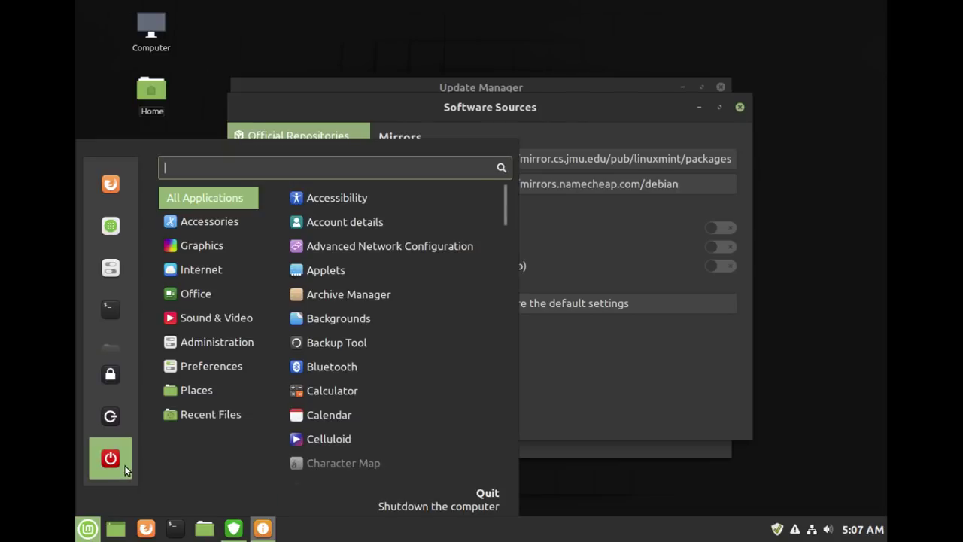
left_click(125, 469)
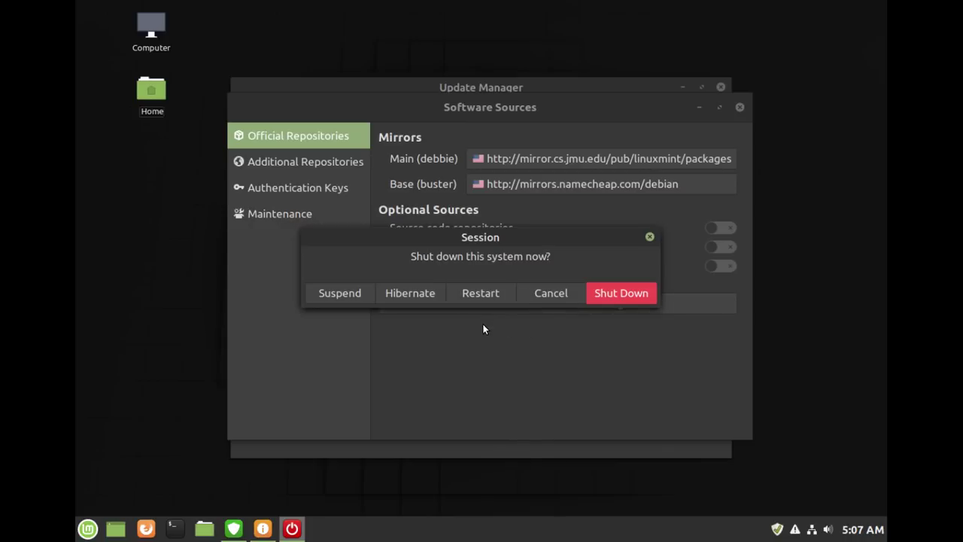
left_click(484, 291)
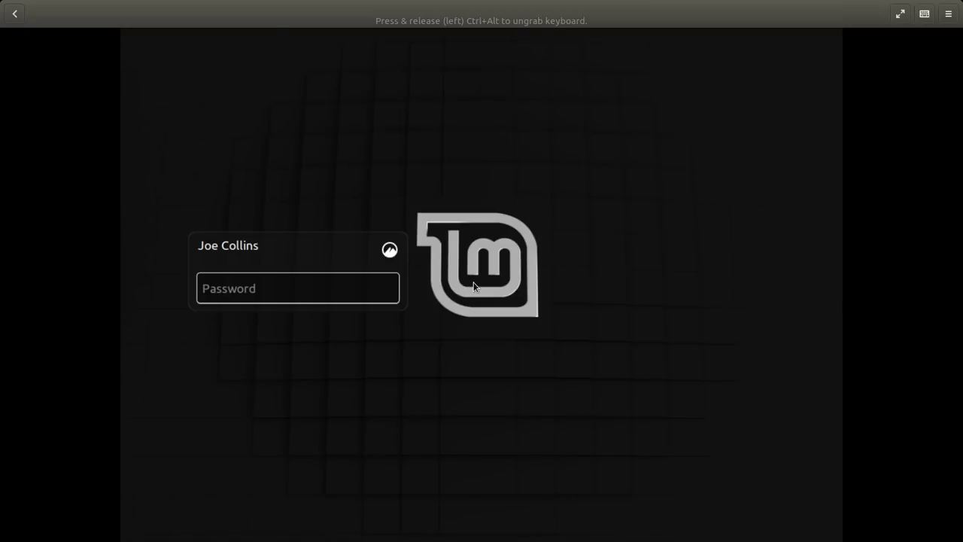
- Log back in with the user's password and dismiss the video-drivers notification
type("••••••••")
key("Return")
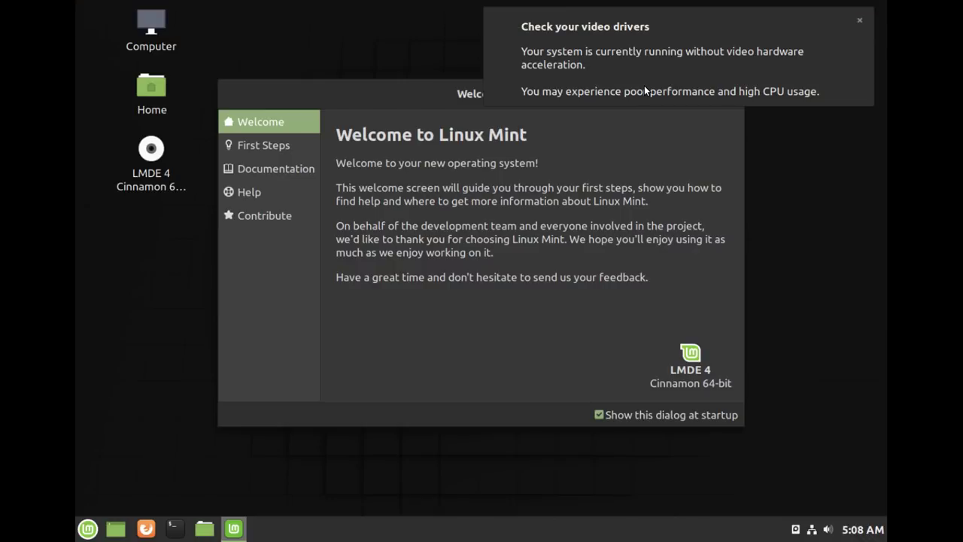
left_click(676, 33)
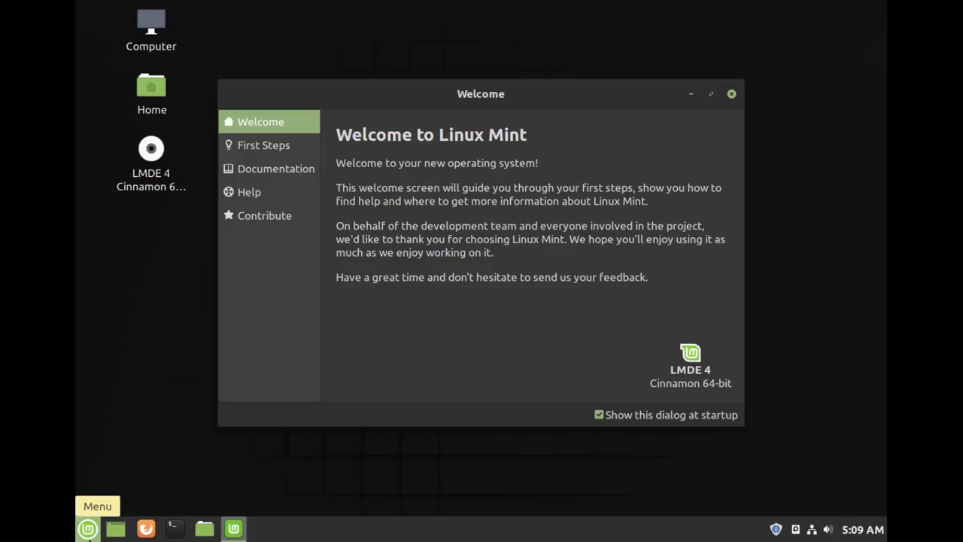
- Open Software Sources by searching 'soft', authenticate, and restore the default mirror settings
left_click(87, 529)
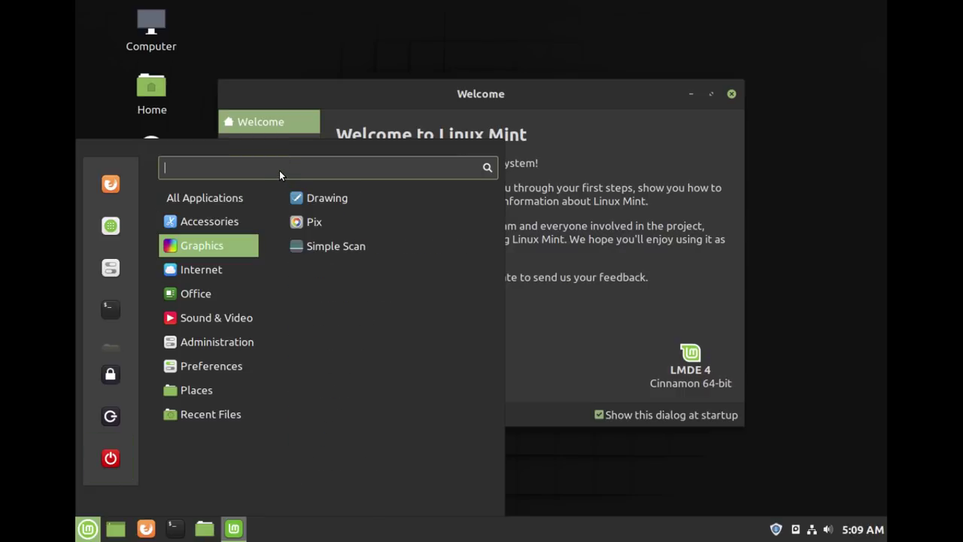
type("s")
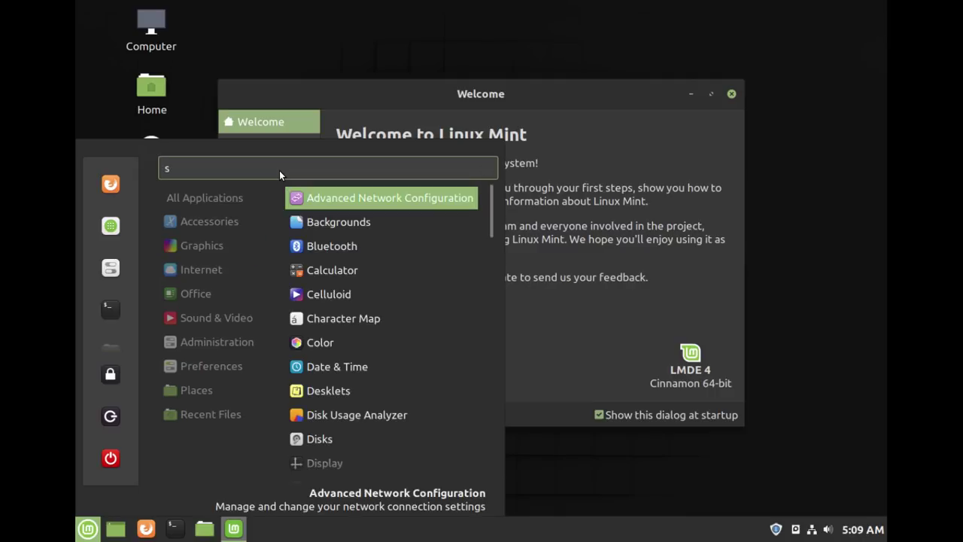
type("oft")
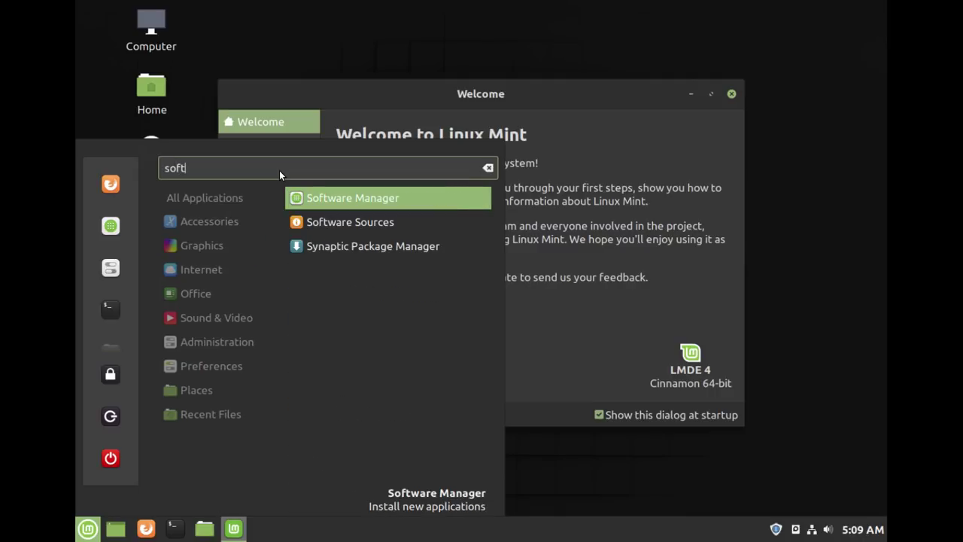
left_click(406, 226)
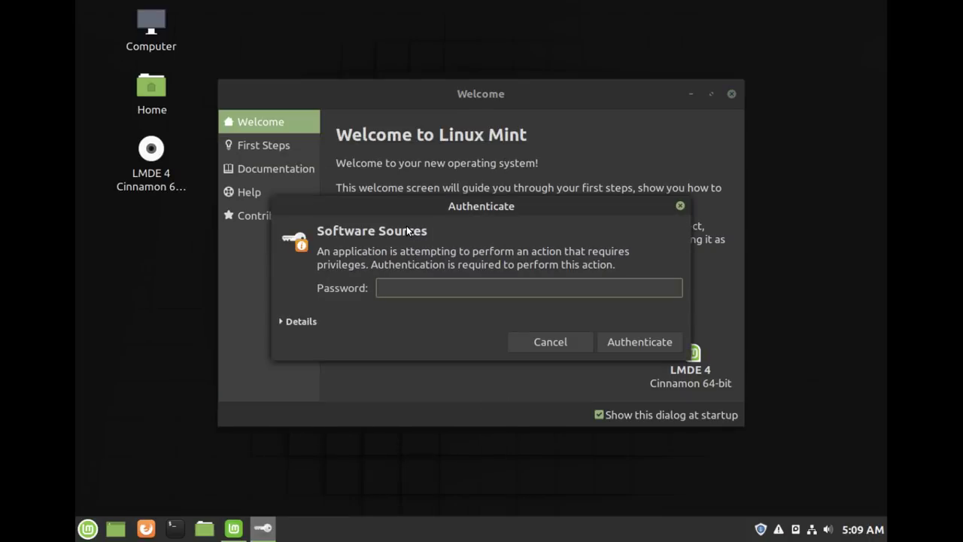
type("••••••••")
key("Return")
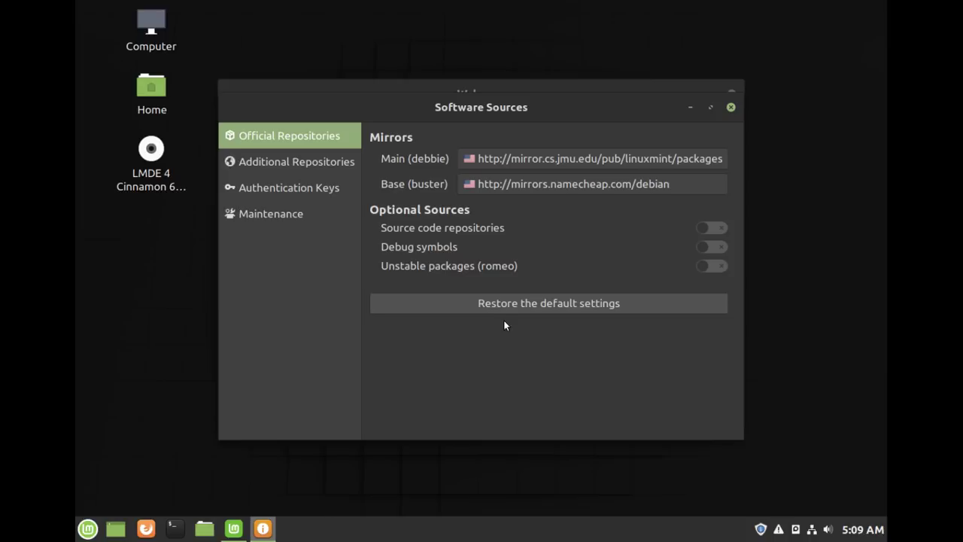
left_click(556, 303)
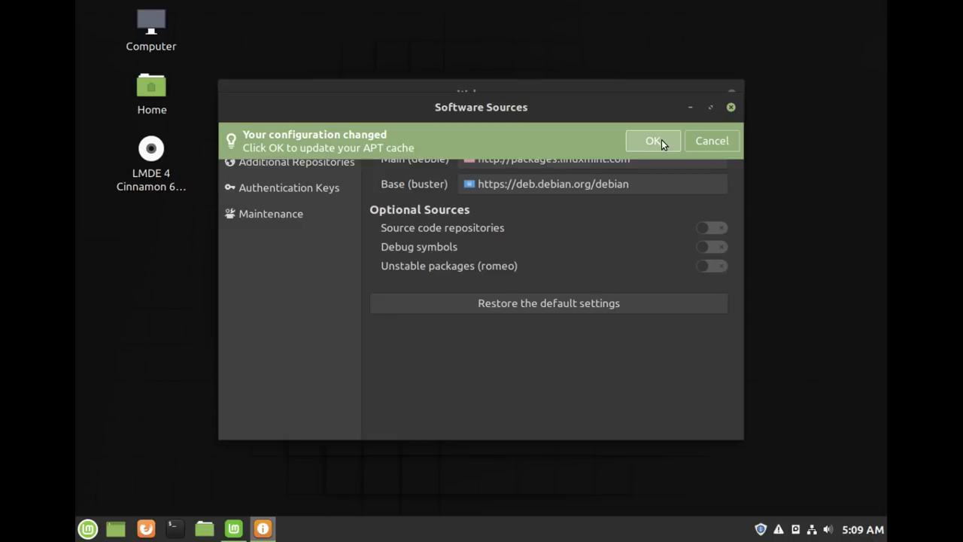
- Start the APT cache update from deb.debian.org, then switch workspaces to the Chrome Linux Mint guide
left_click(661, 140)
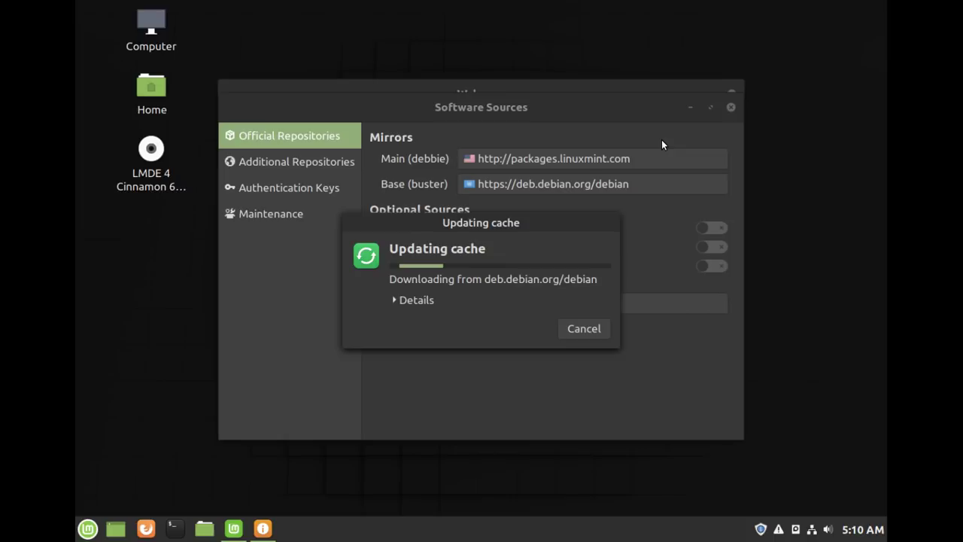
key("ctrl+alt+Up")
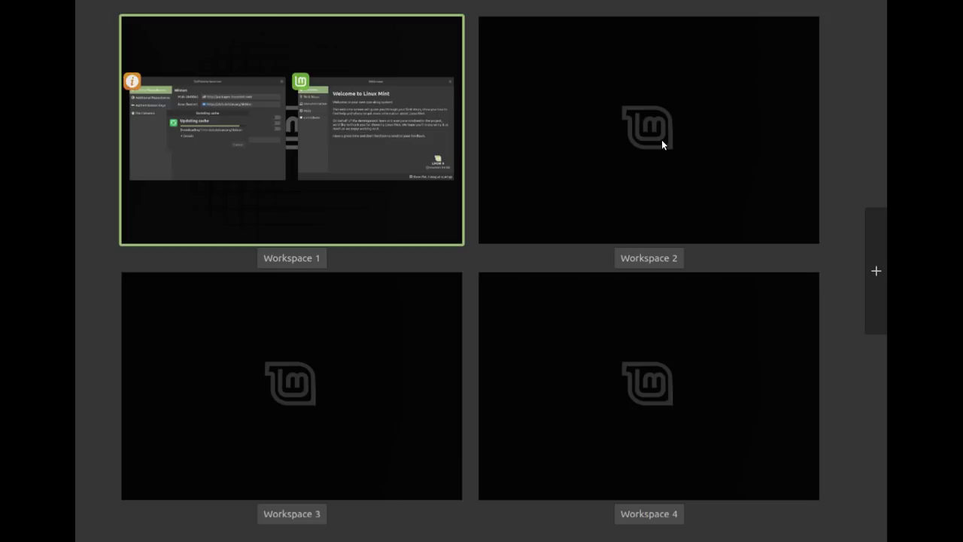
key("Escape")
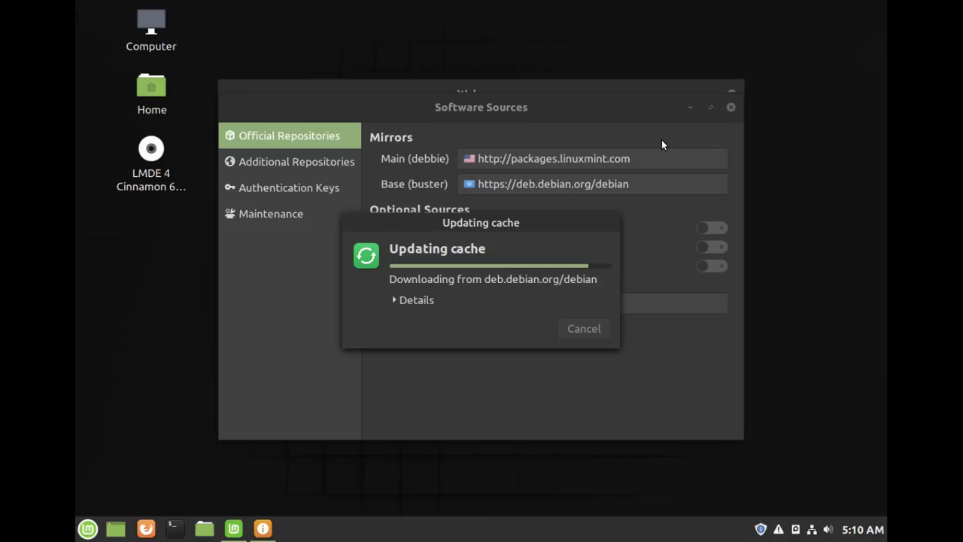
key("ctrl+alt+Right")
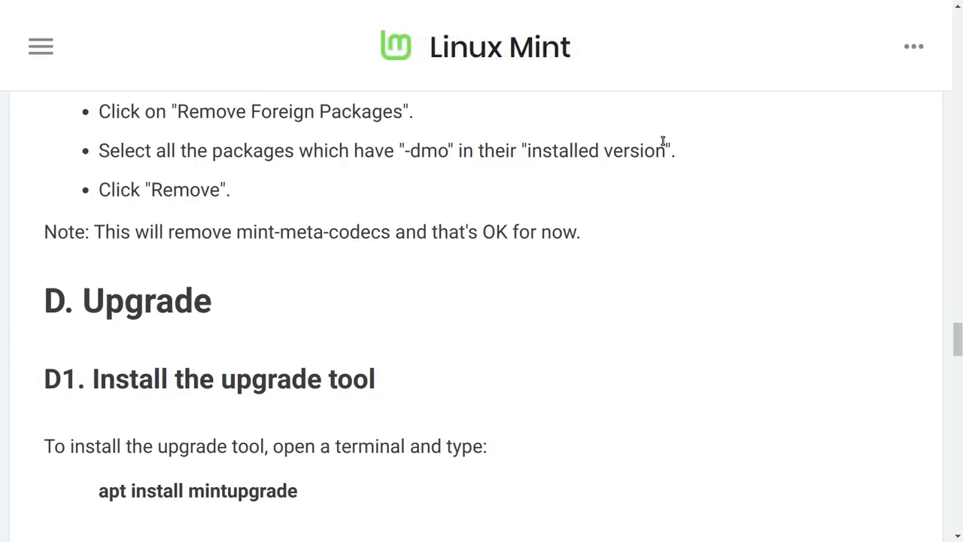
- Exit Chrome full screen and load the OMG! Ubuntu! bookmark in the current tab and a new tab
key("F11")
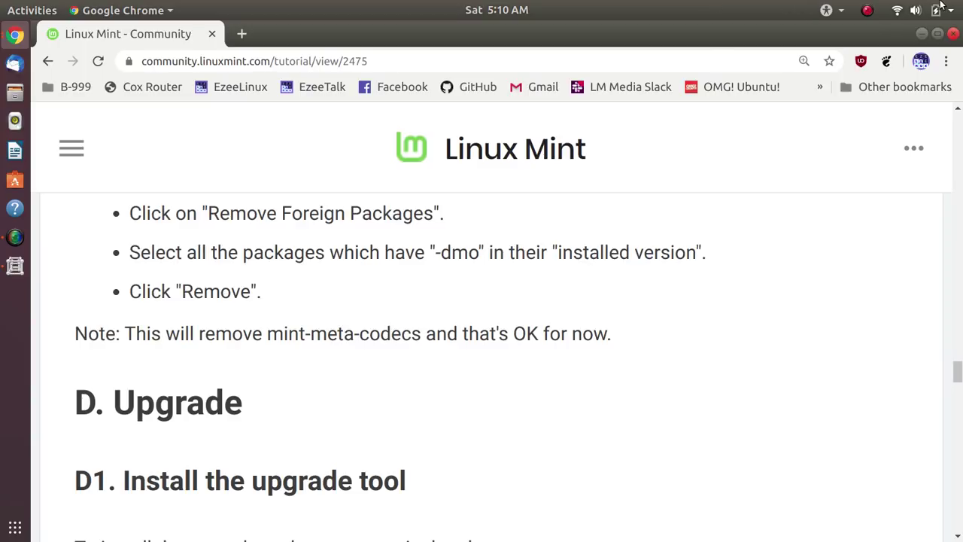
left_click(753, 90)
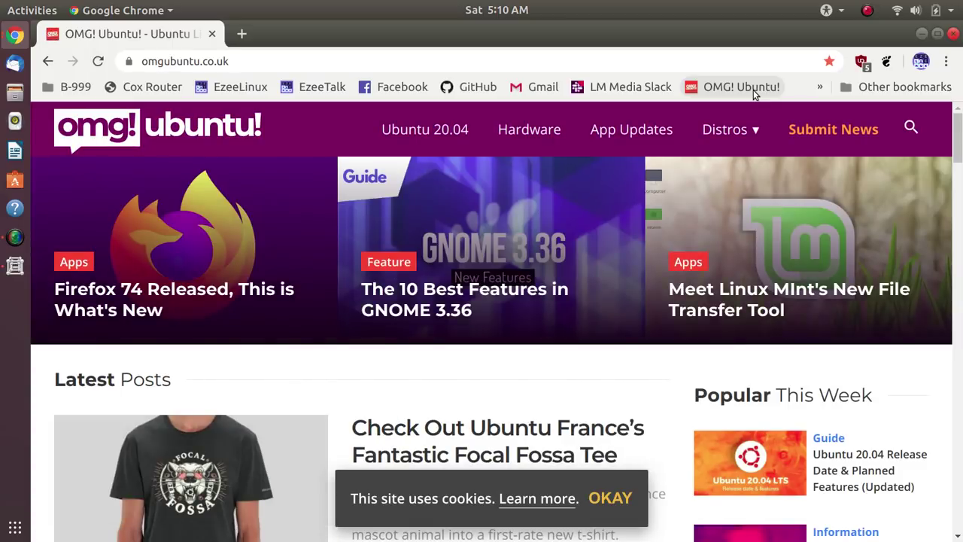
middle_click(753, 89)
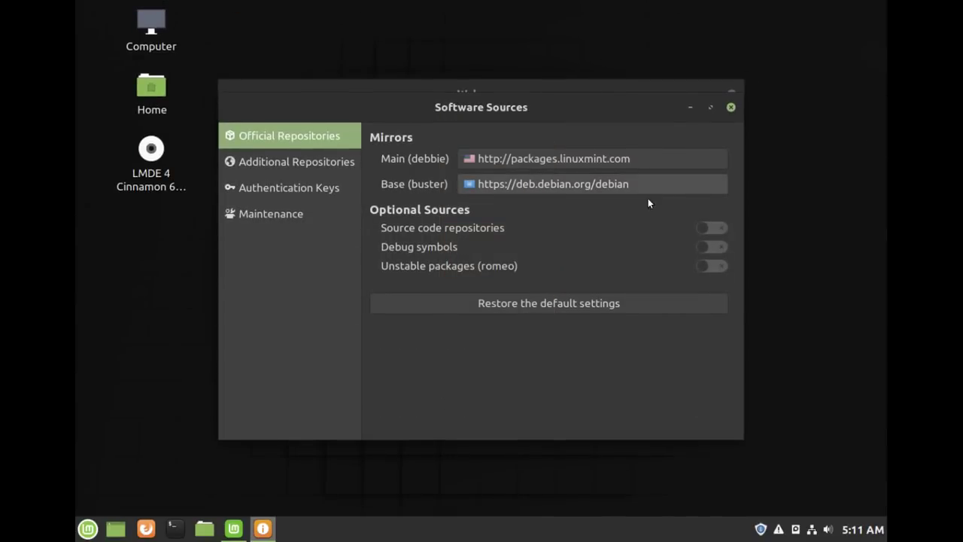
- Close Software Sources and refresh Update Manager, listing five updates totalling 59 MB
left_click(731, 108)
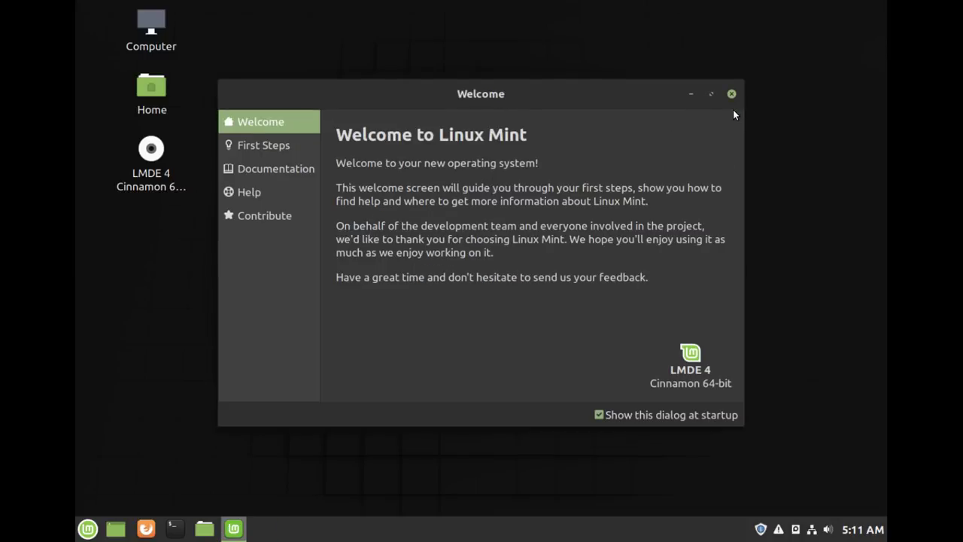
left_click(762, 532)
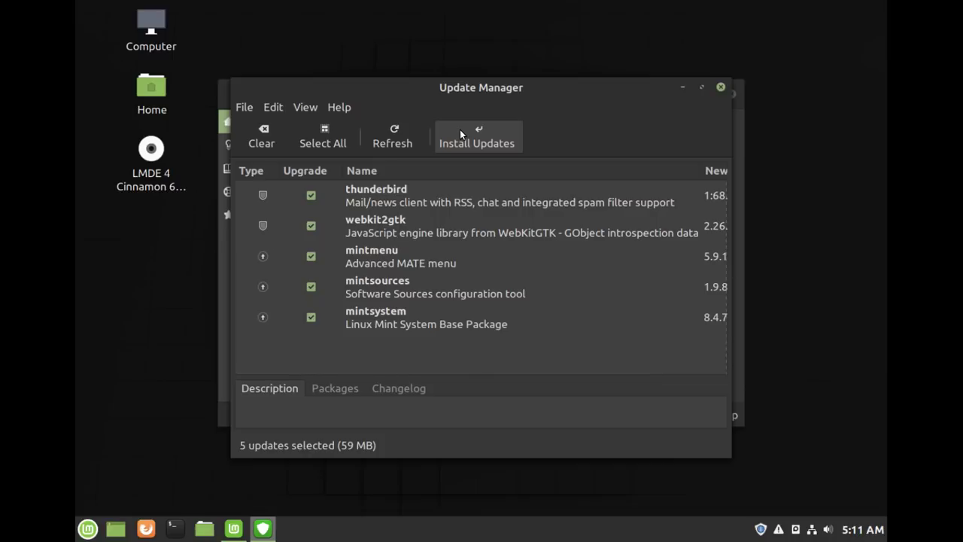
left_click(395, 138)
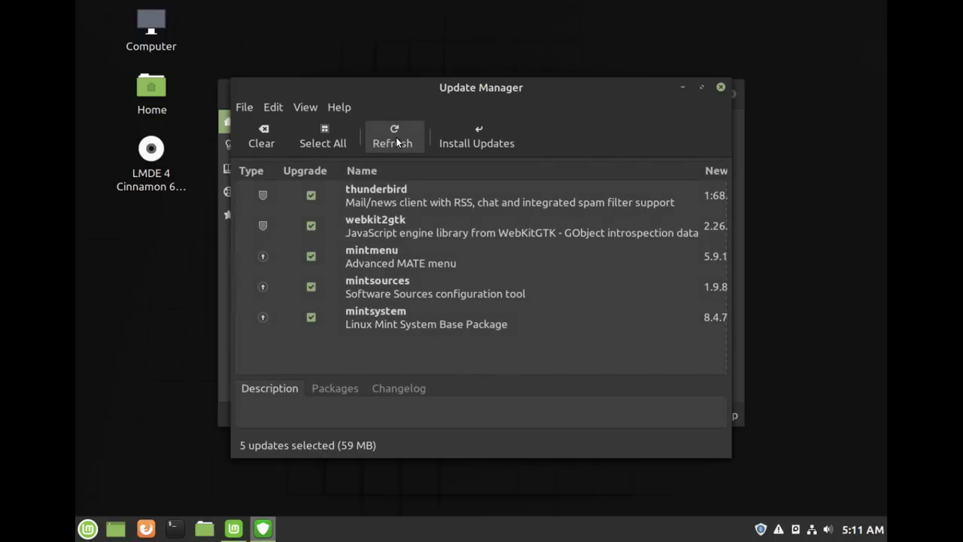
- Install the five updates with the user's password, watching download and Details views, then close Update Manager
left_click(476, 145)
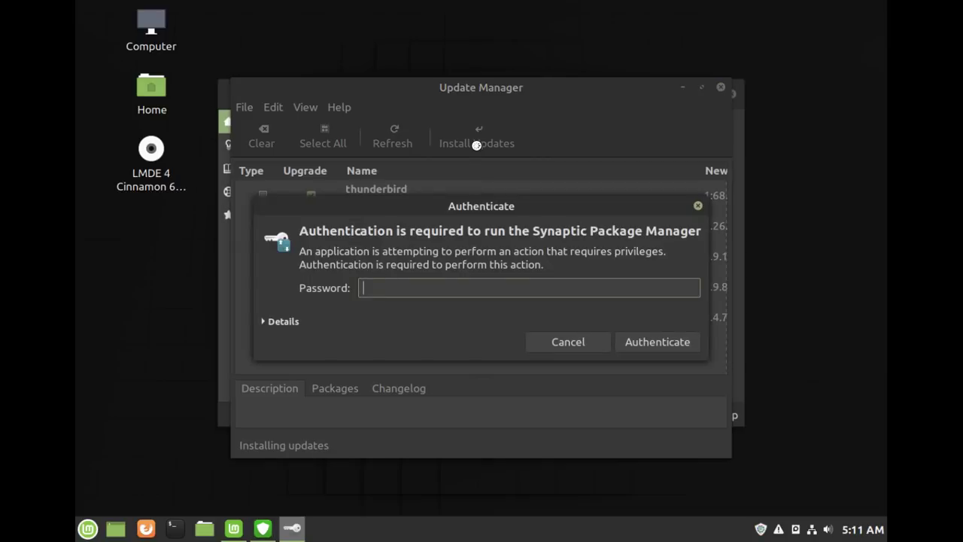
type("••••••••")
key("Return")
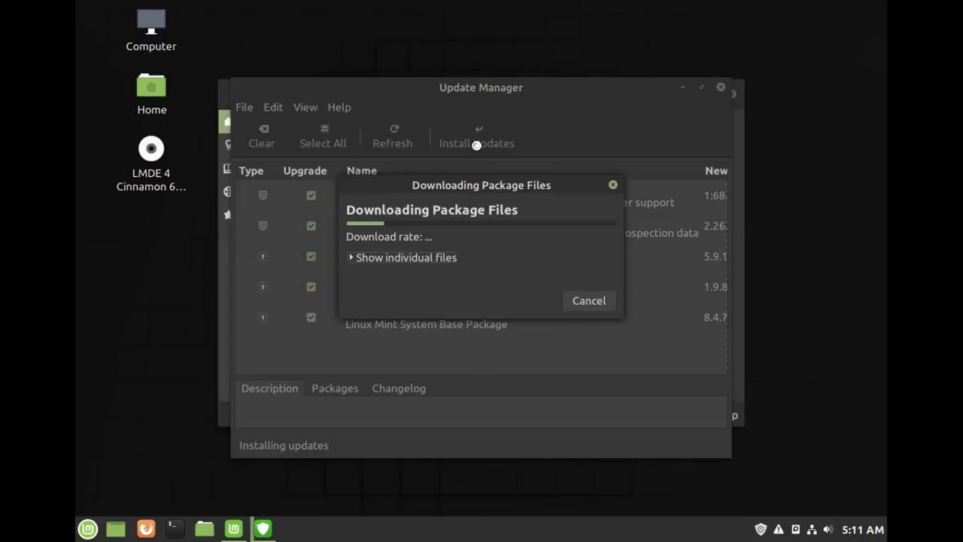
left_click(397, 256)
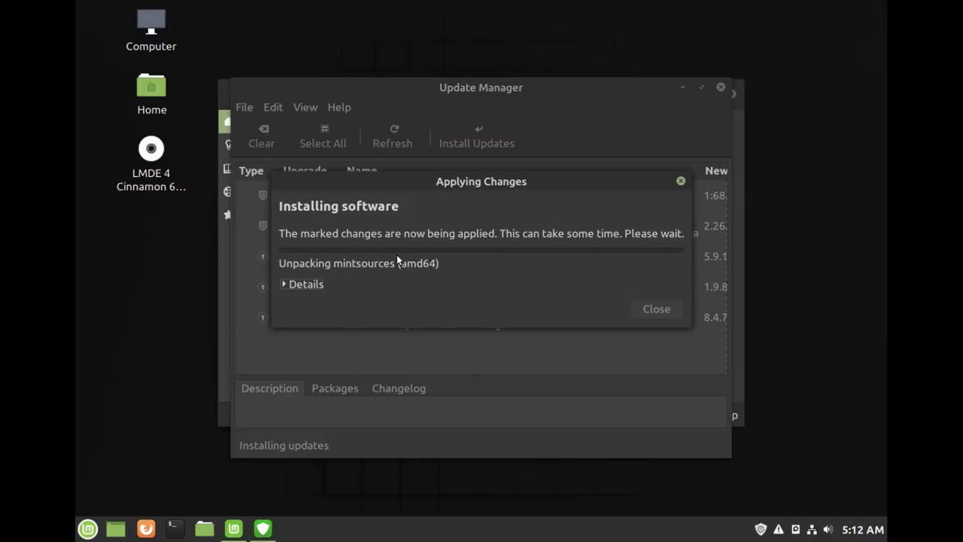
left_click(304, 285)
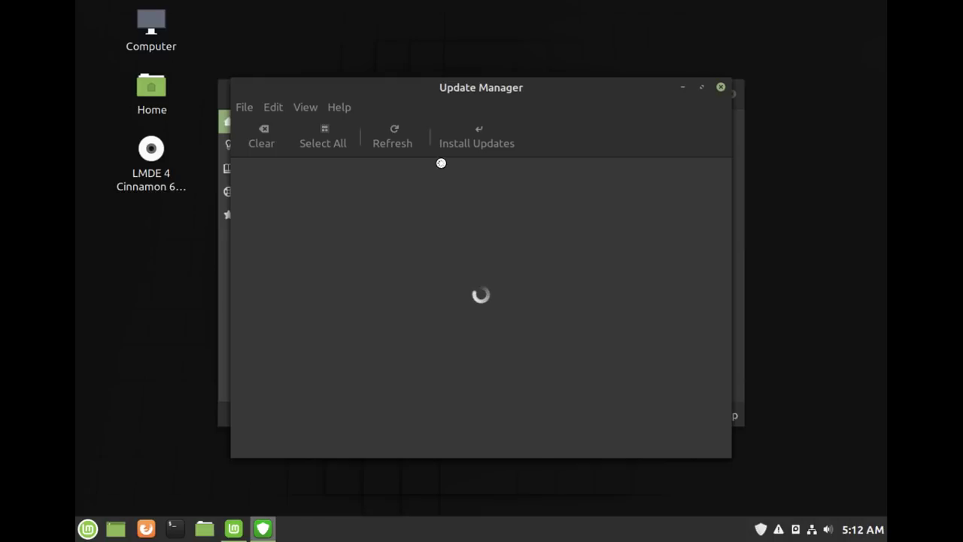
left_click(720, 88)
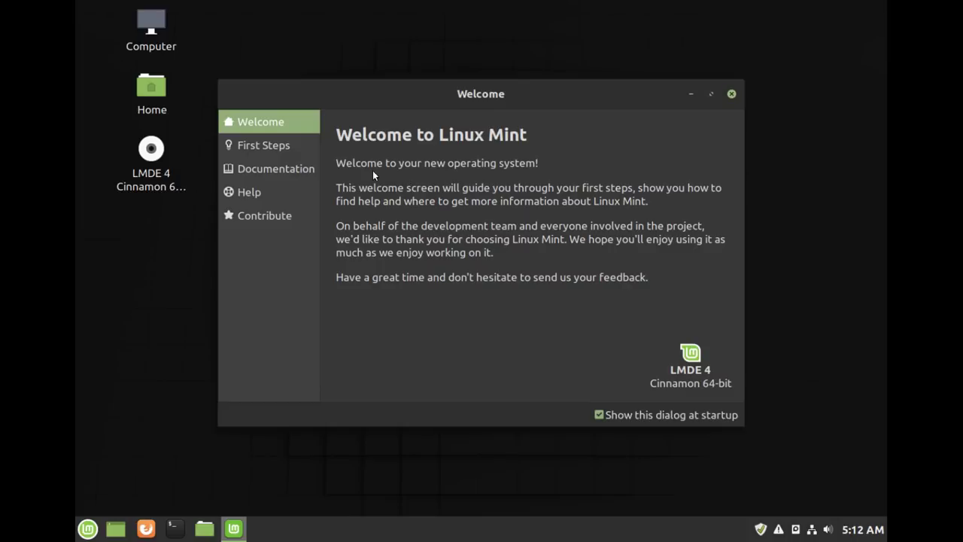
- Open the First Steps page in the Welcome window's sidebar
left_click(290, 147)
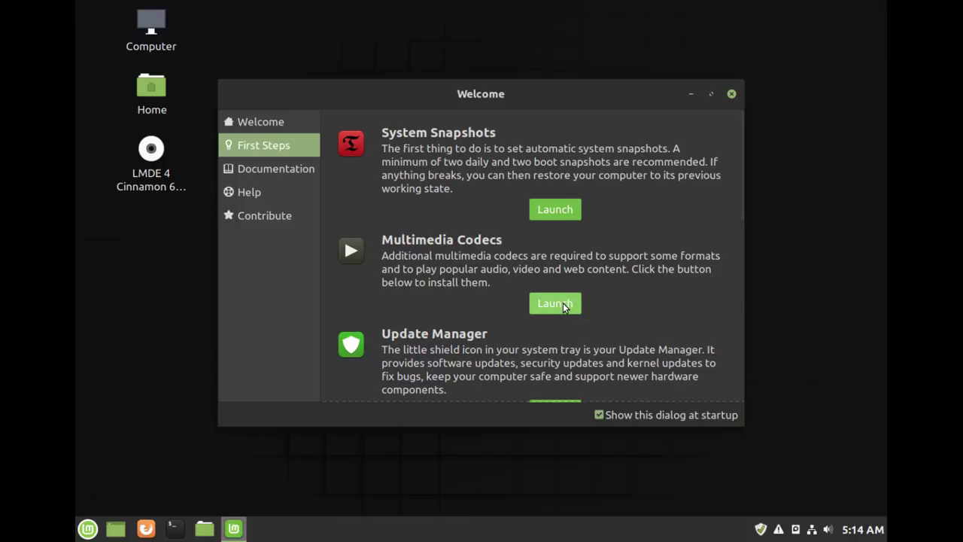
- Install the mint-meta-codecs package with the admin password, showing per-file download details
left_click(563, 304)
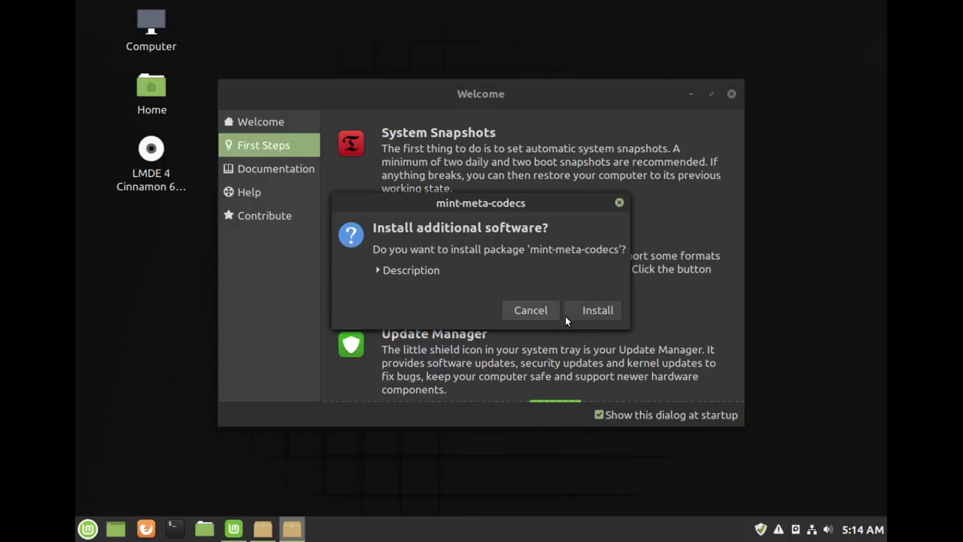
left_click(591, 309)
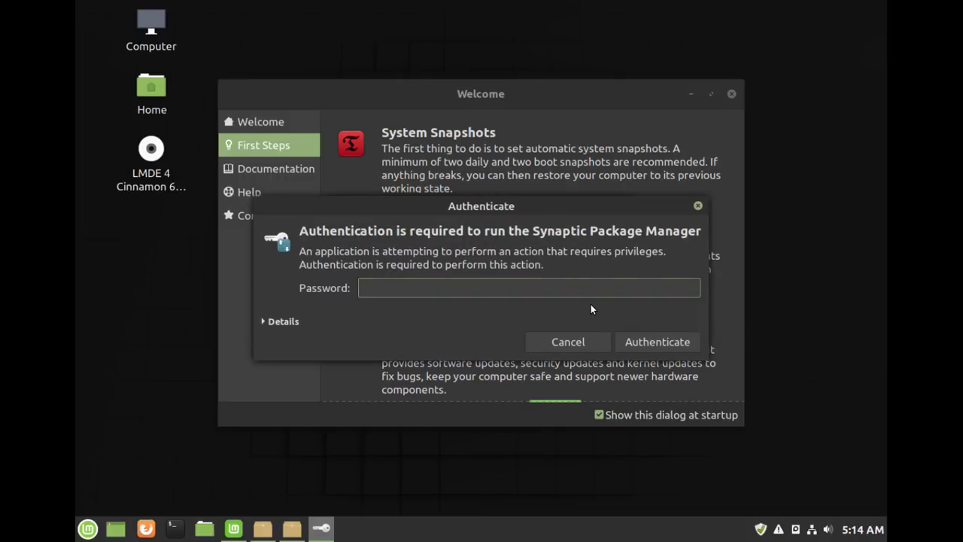
type("*******")
key("Return")
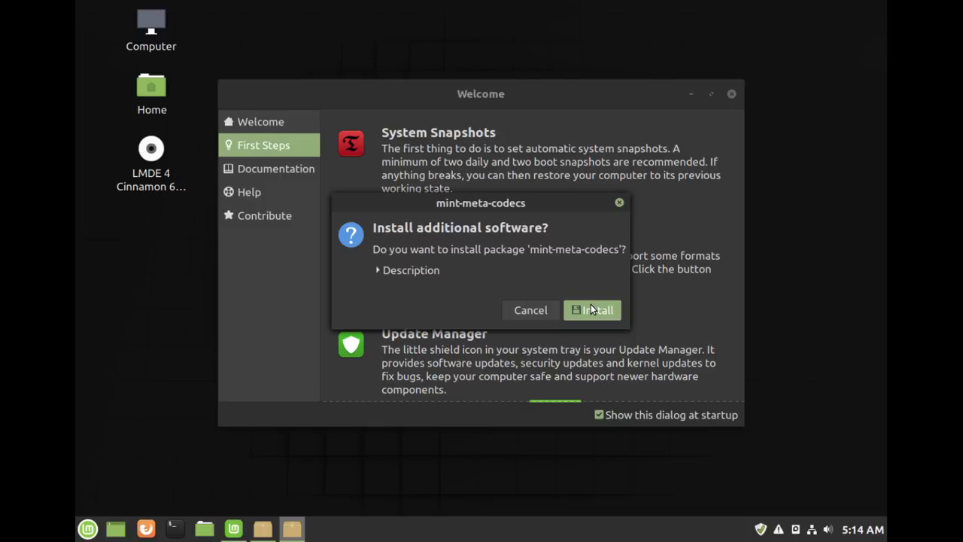
left_click(590, 309)
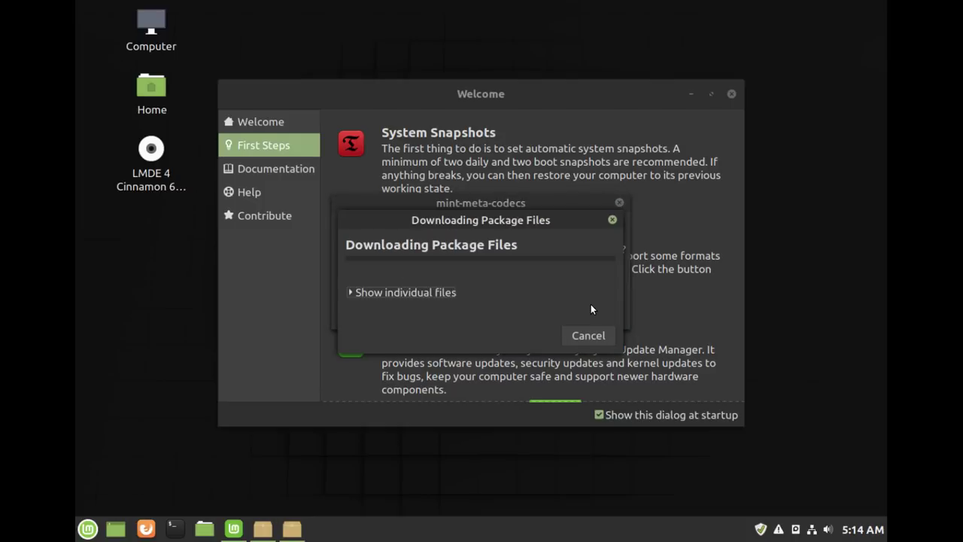
left_click(440, 294)
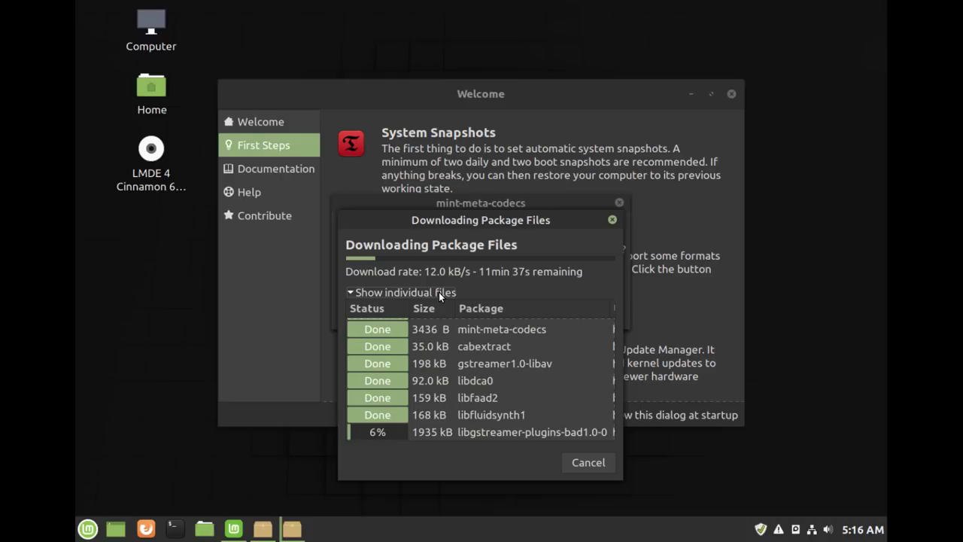
left_click(544, 94)
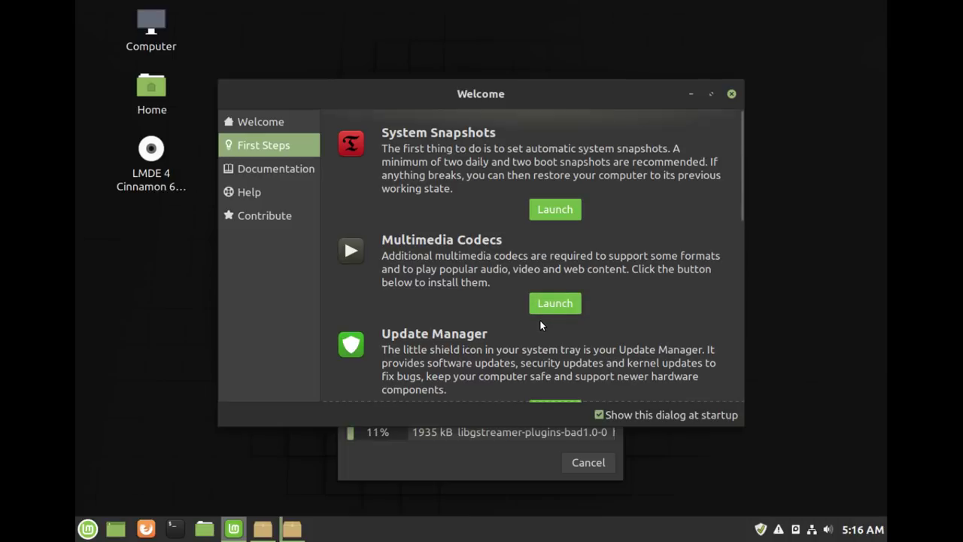
- Scroll First Steps down to the Desktop Layout's Traditional and Modern choices
scroll(539, 325, "down", 3)
scroll(540, 325, "down", 1)
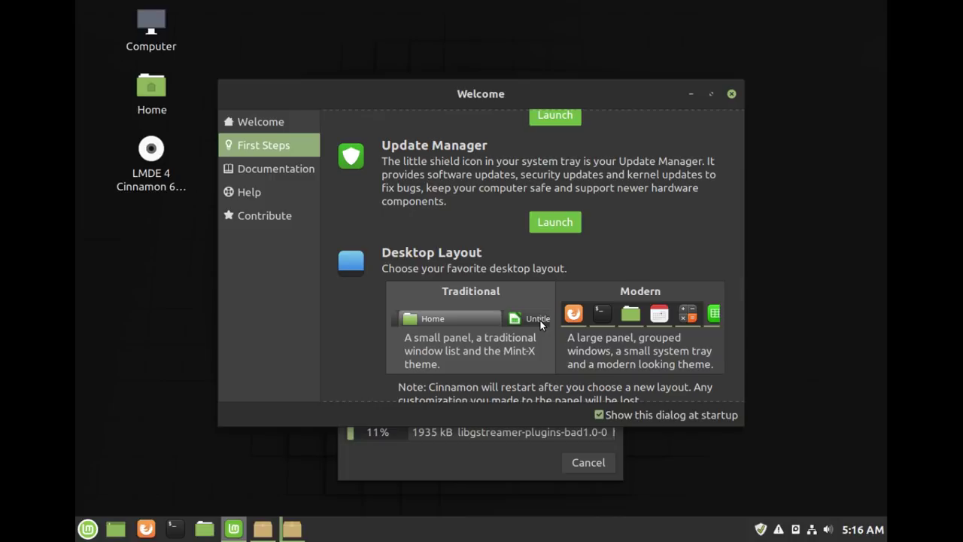
scroll(561, 279, "down", 2)
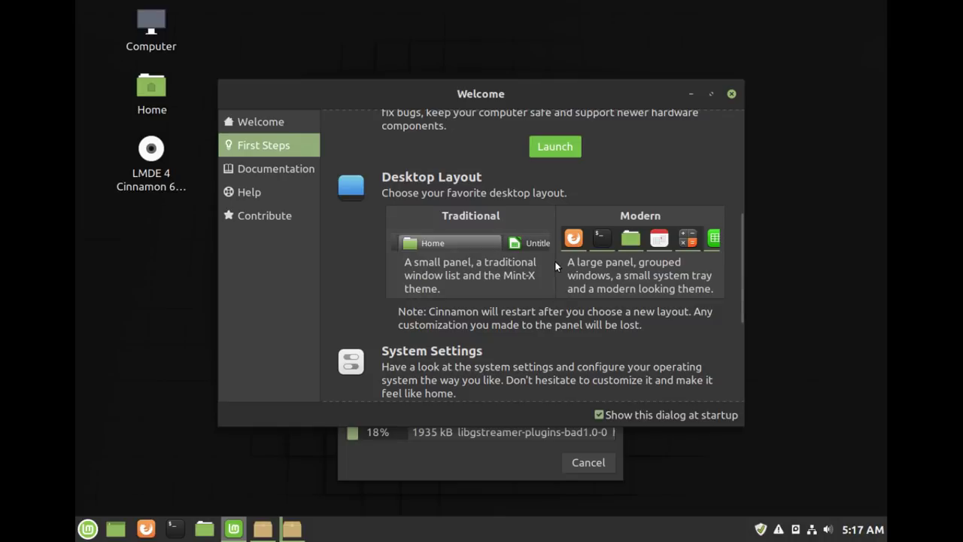
- Switch the desktop to the Traditional layout and bring the Welcome window back to front
left_click(514, 260)
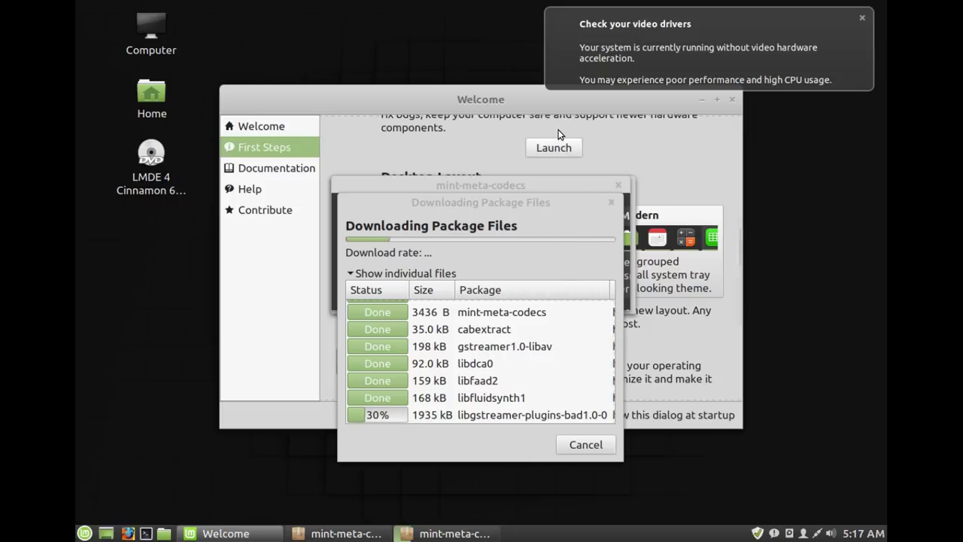
left_click(508, 96)
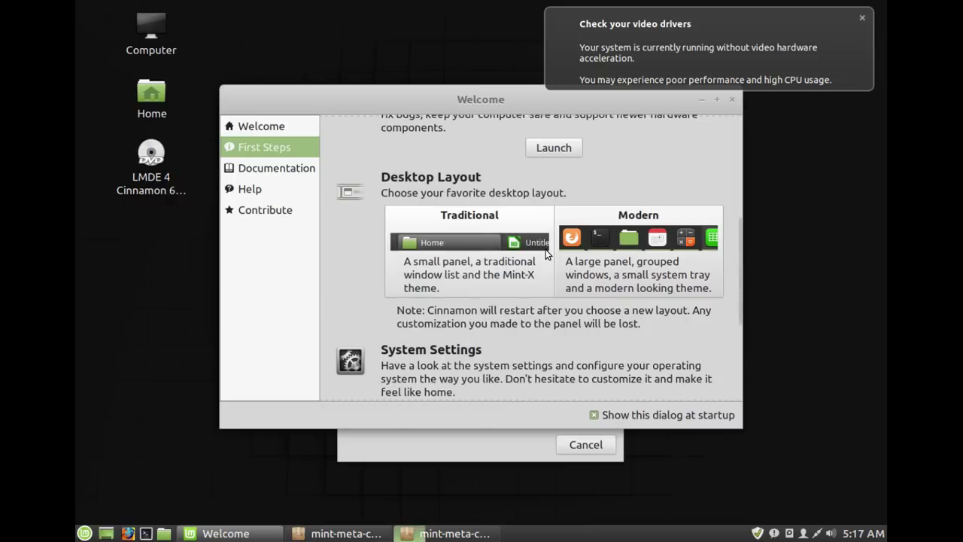
scroll(610, 252, "up", 5)
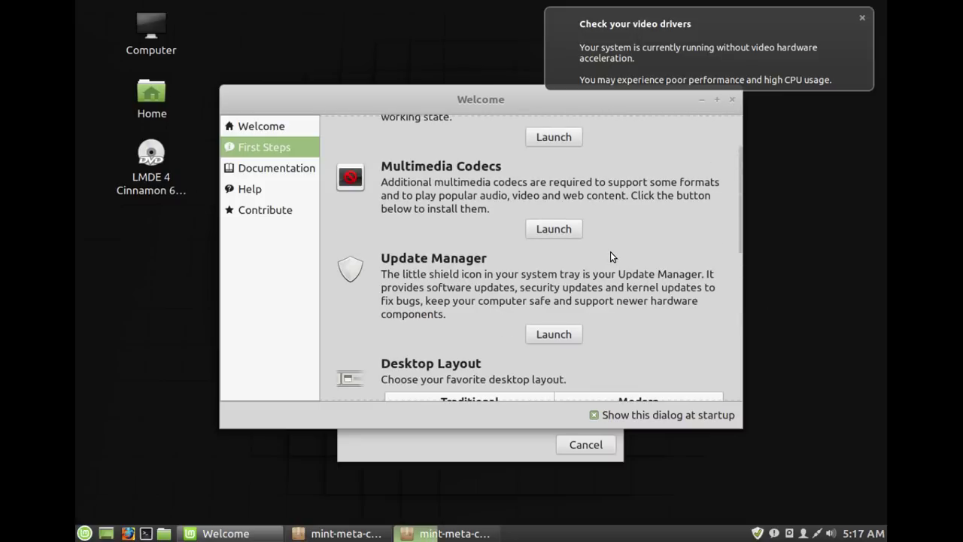
scroll(610, 251, "down", 7)
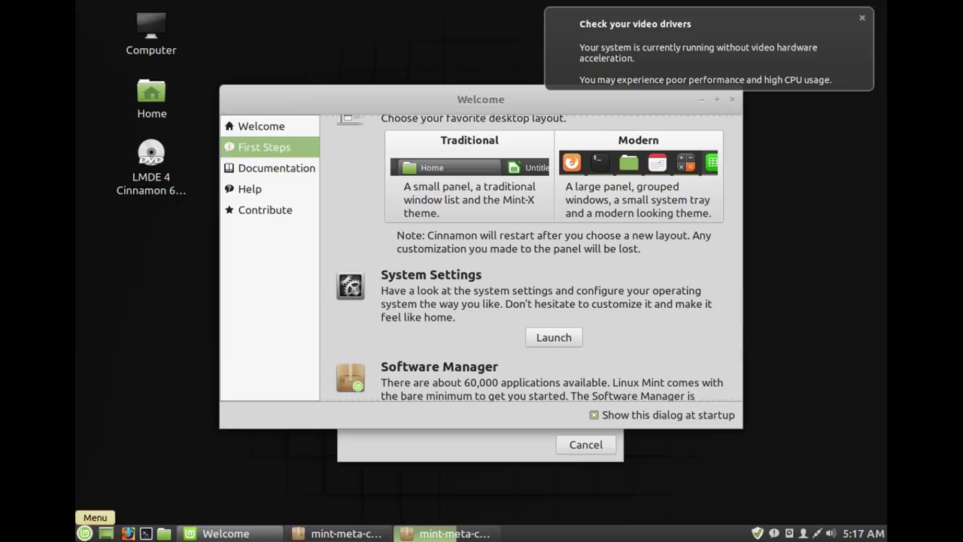
- Launch System Settings from the Cinnamon application menu's favourites
left_click(84, 533)
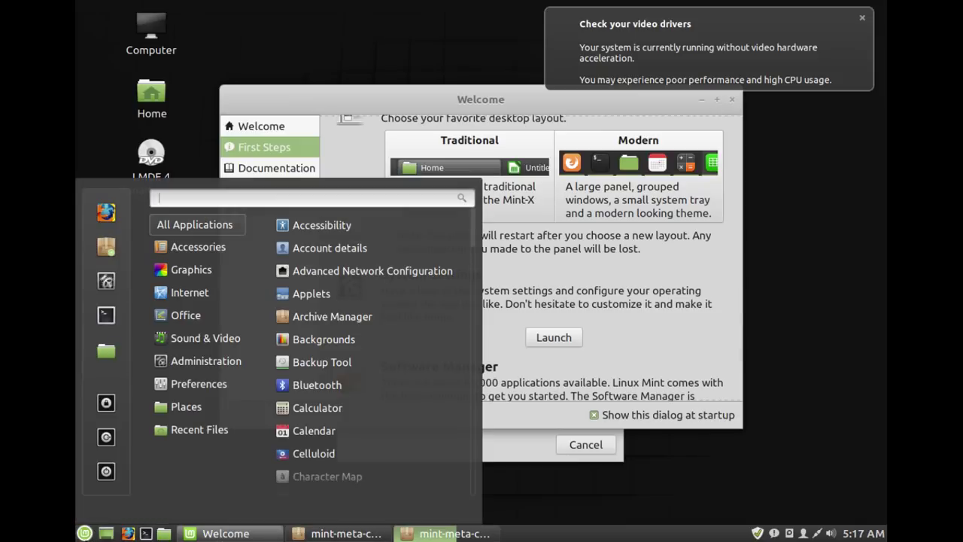
mouse_move(174, 322)
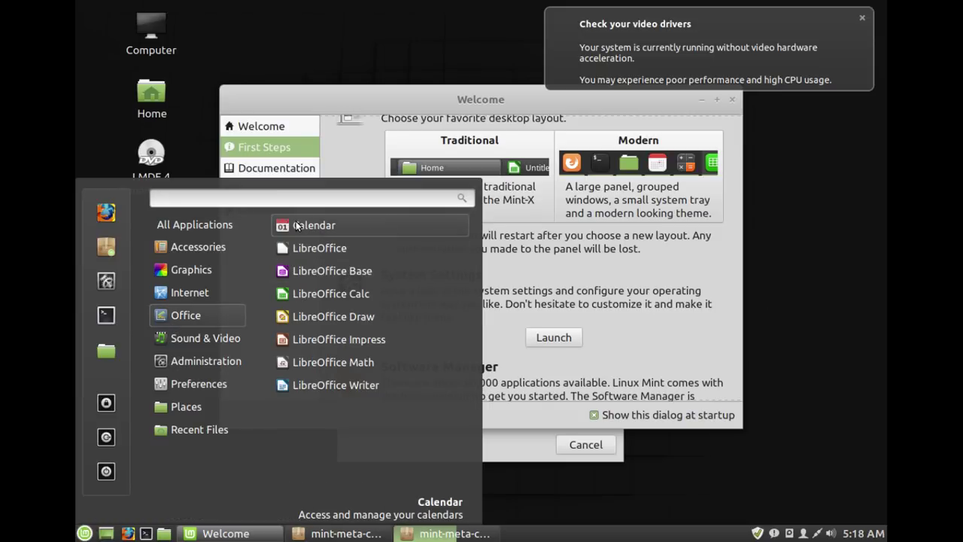
mouse_move(212, 319)
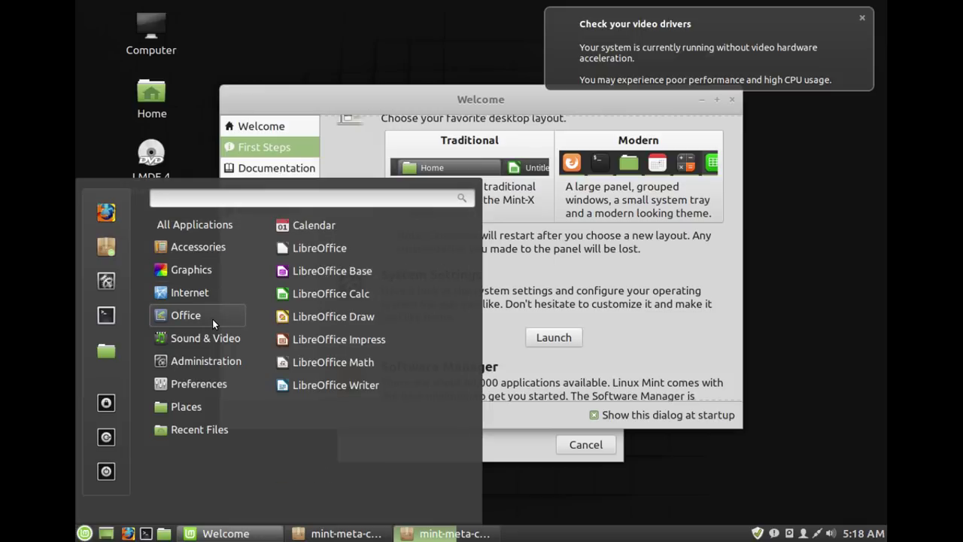
left_click(97, 285)
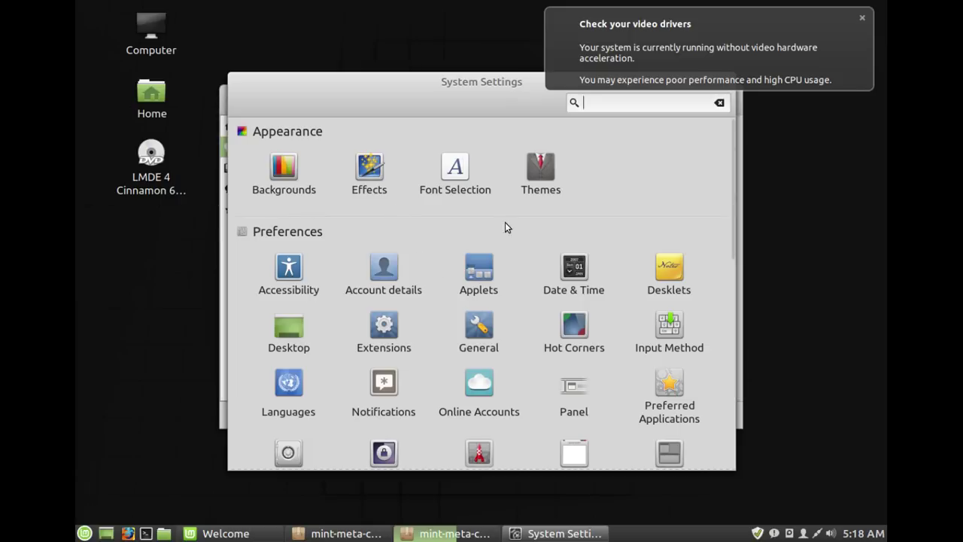
- Set window borders, controls and desktop themes to Mint-Y-Dark; dismiss the video drivers notification
left_click(539, 167)
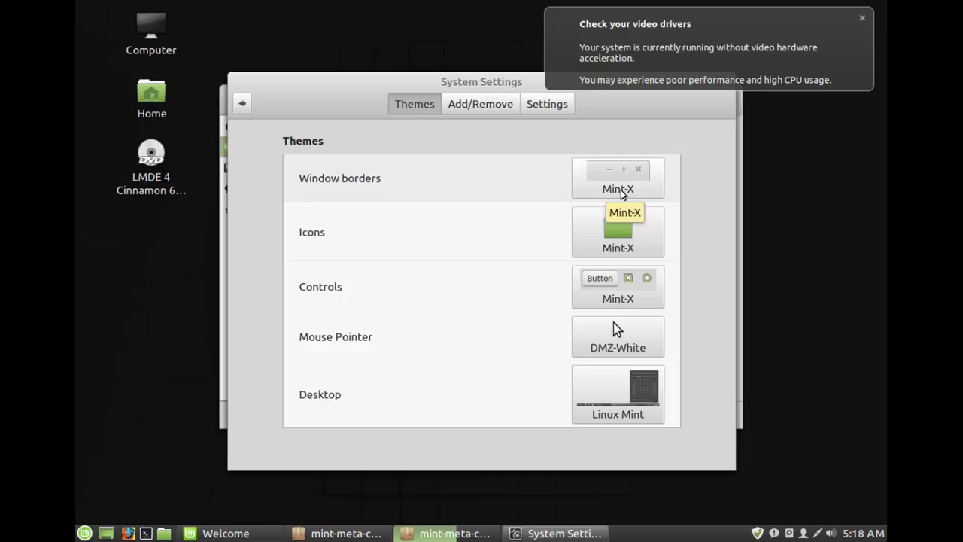
left_click(620, 194)
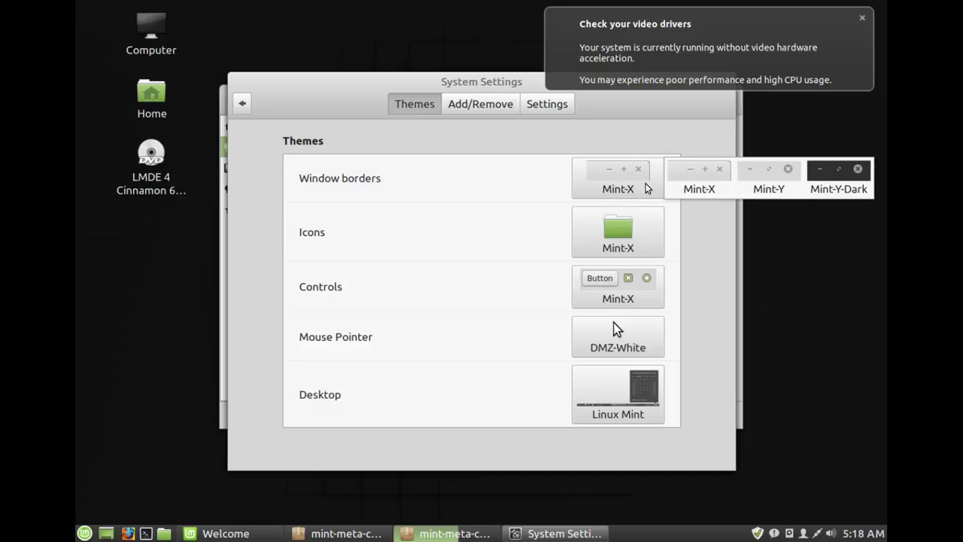
left_click(833, 172)
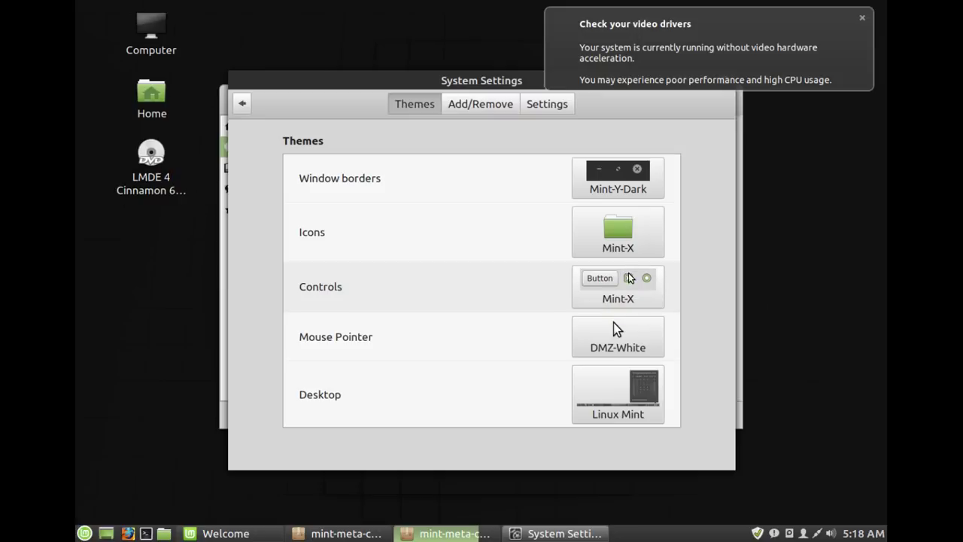
left_click(627, 273)
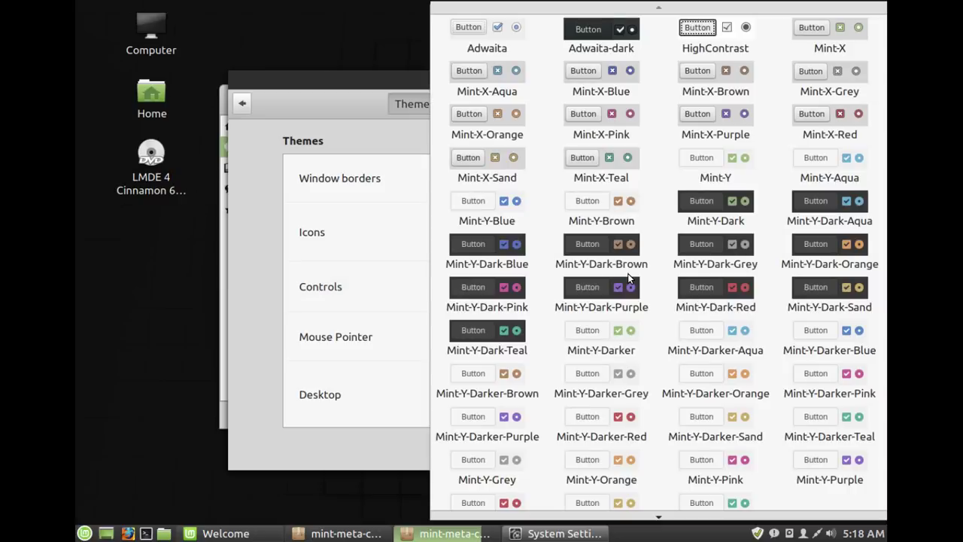
left_click(704, 214)
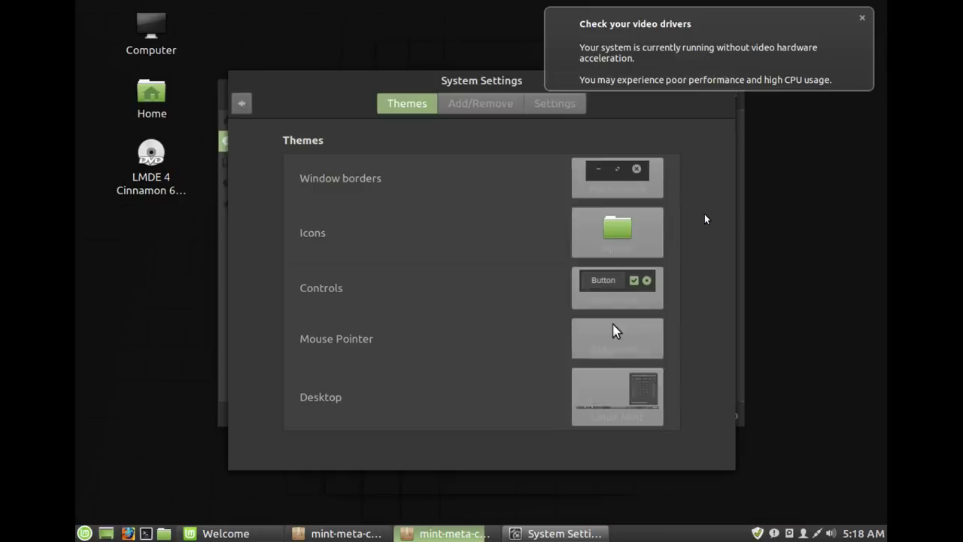
left_click(641, 406)
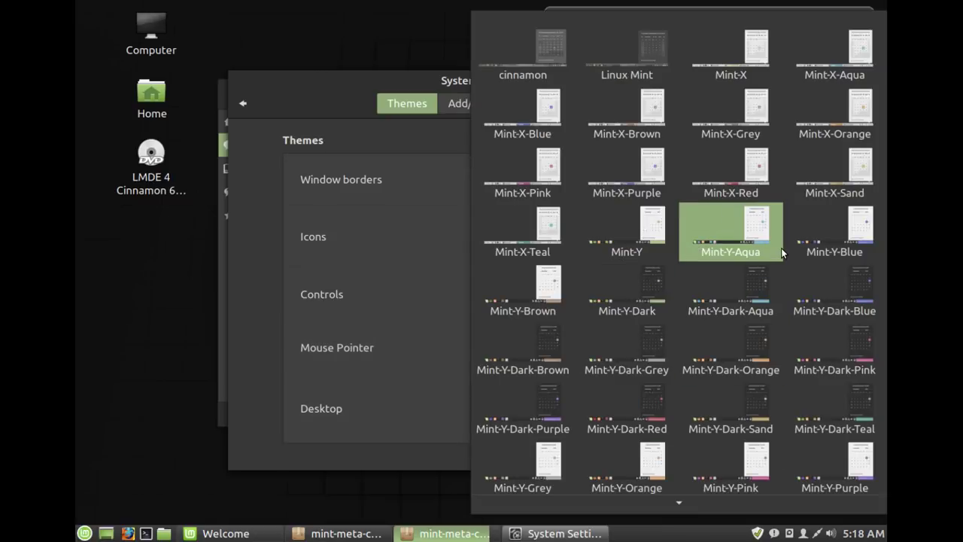
left_click(635, 290)
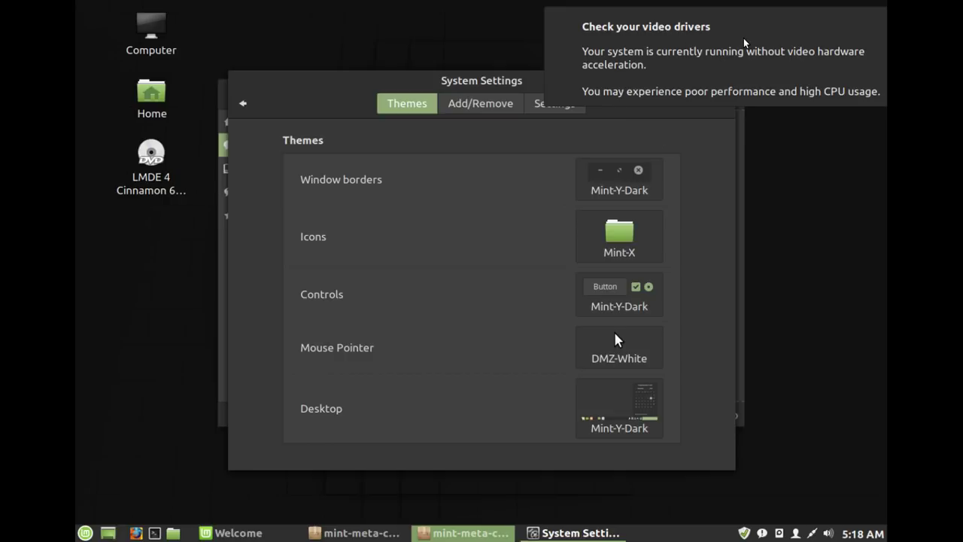
left_click(744, 43)
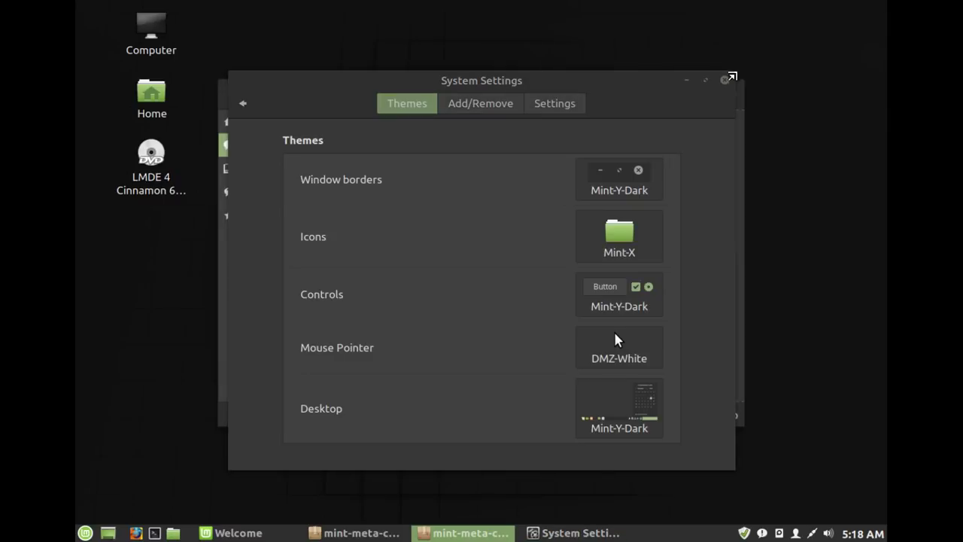
- Close System Settings and show the detailed codec installation log
left_click(724, 79)
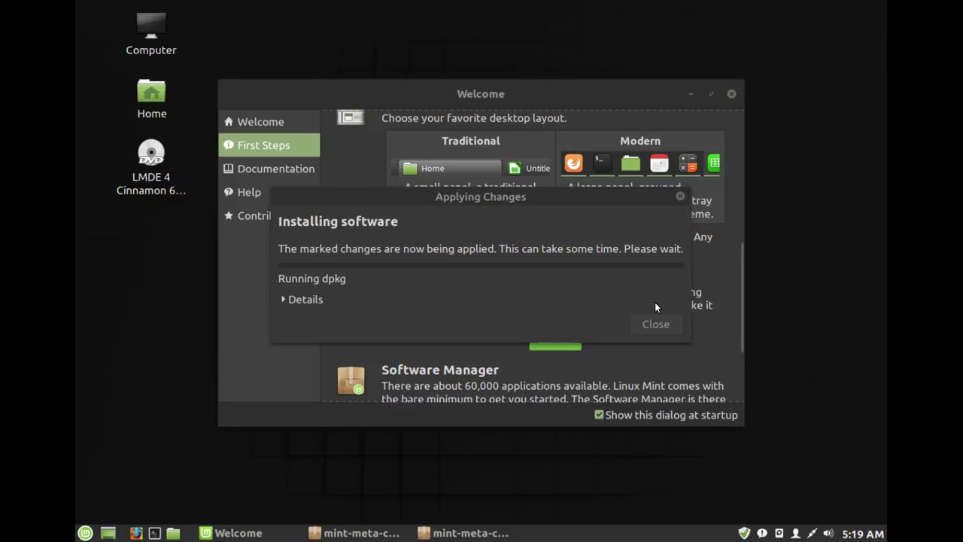
left_click(316, 300)
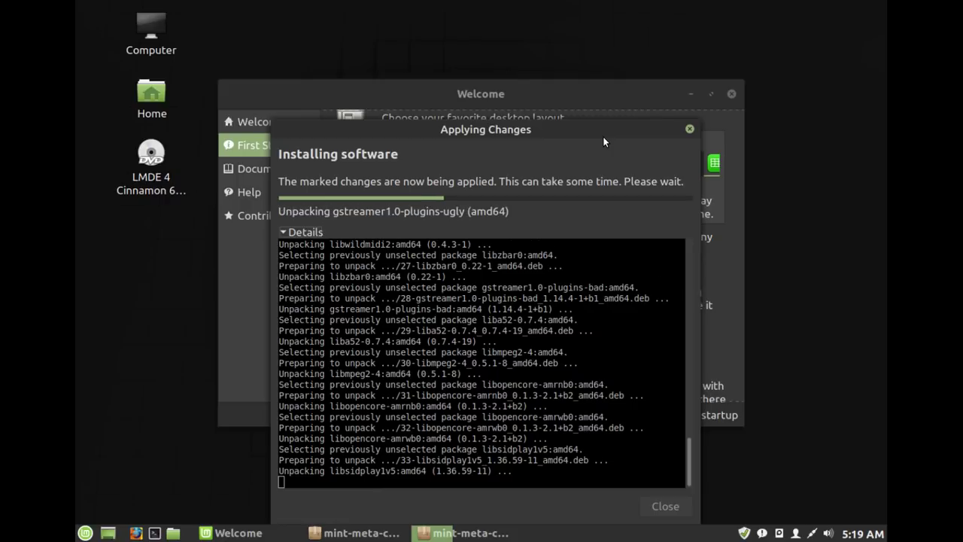
- Bring the Welcome window forward and scroll First Steps down to the Firewall entry
left_click(629, 97)
double_click(629, 97)
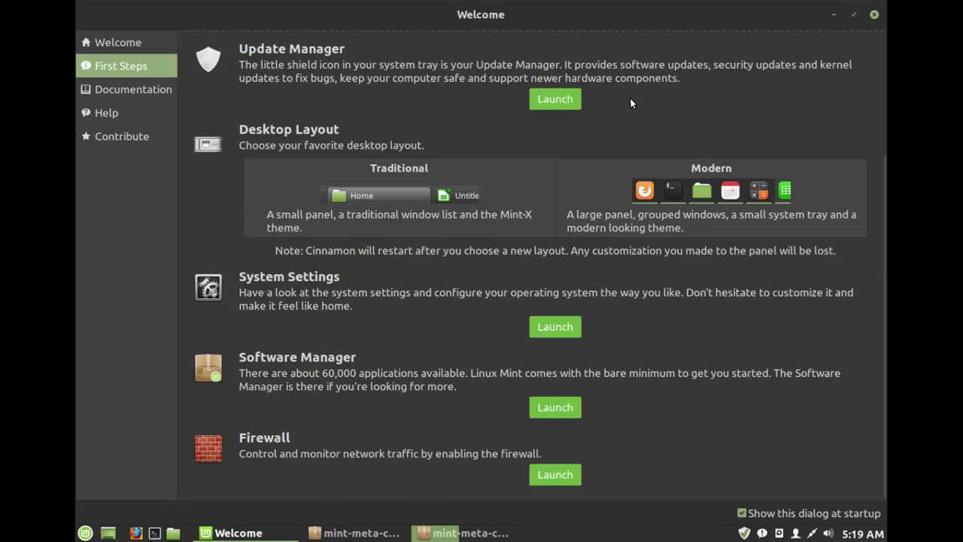
double_click(626, 19)
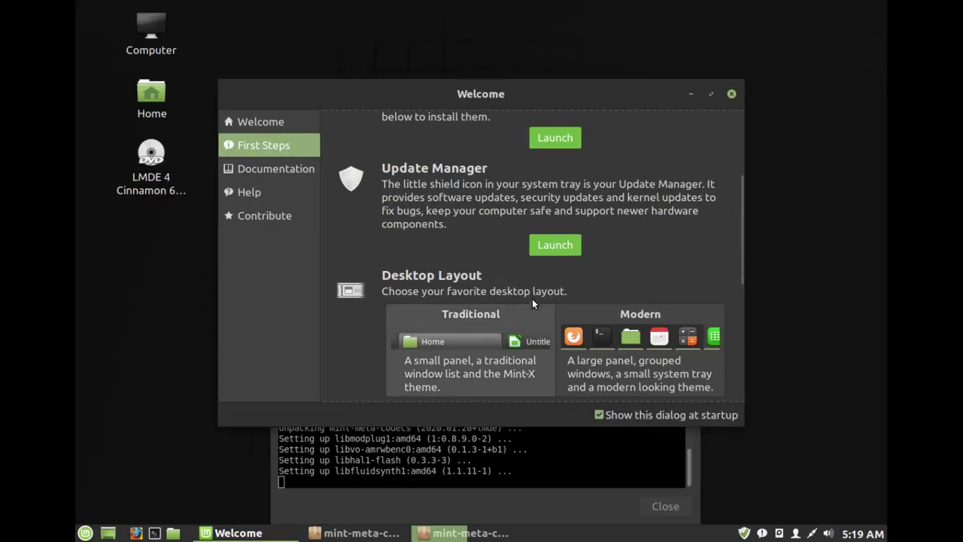
scroll(531, 290, "down", 3)
scroll(530, 281, "down", 5)
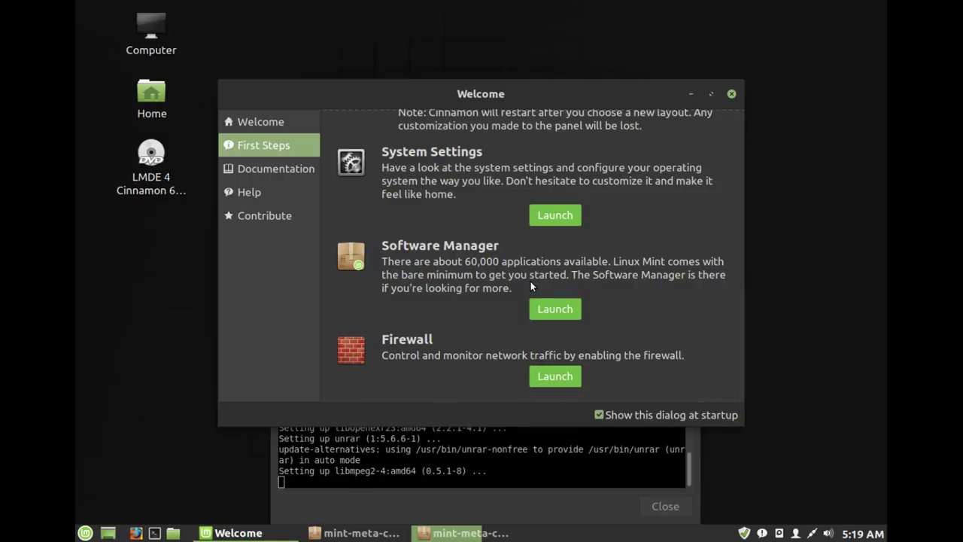
- Open the firewall tool with the admin password and switch the firewall Status on
left_click(554, 376)
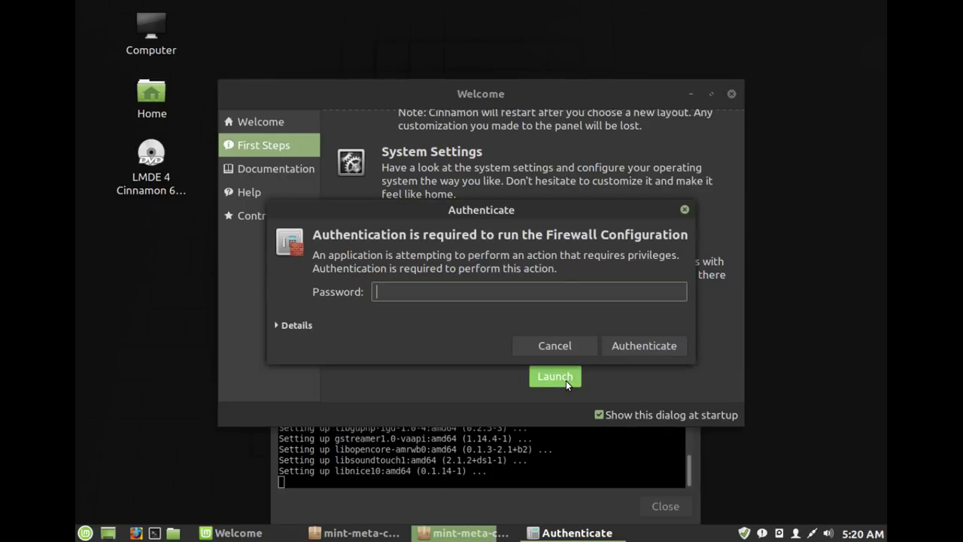
type("••••••")
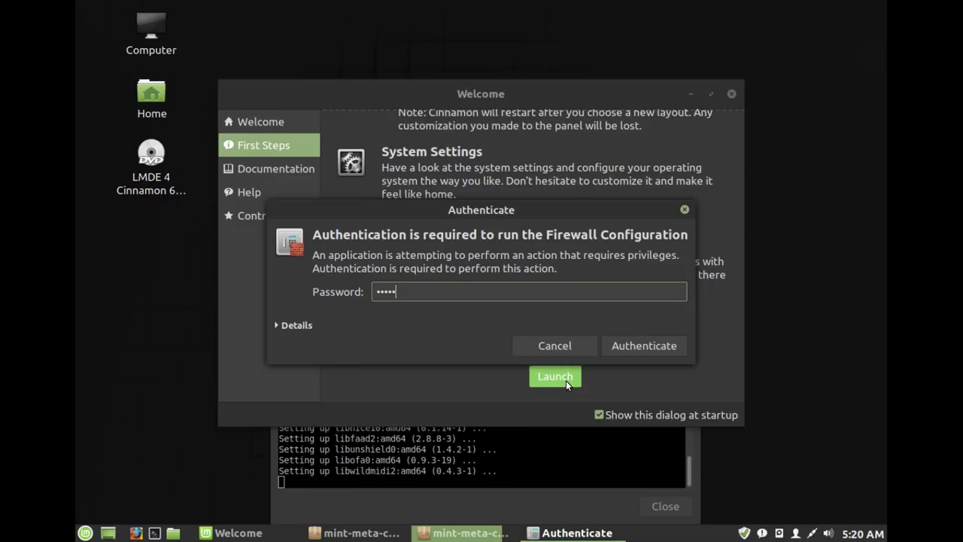
type("•")
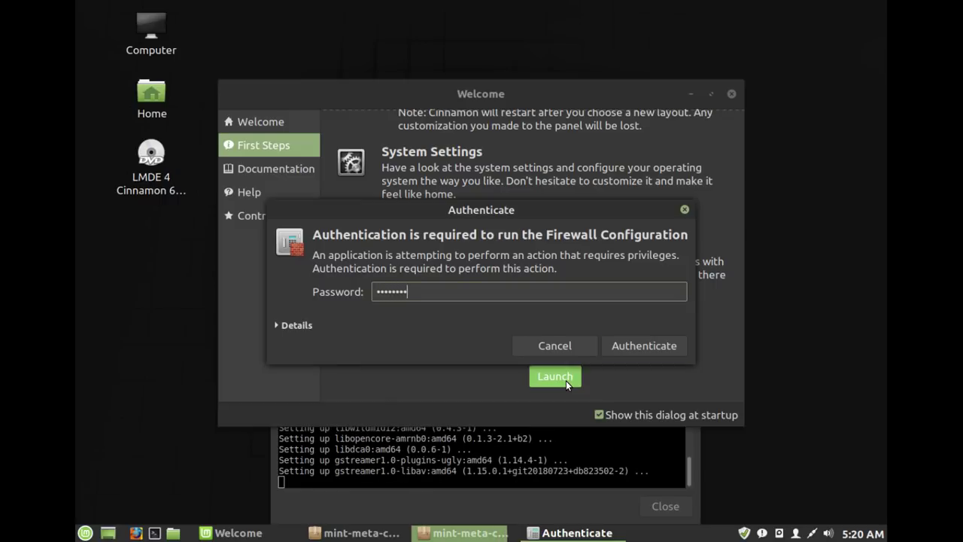
key("Return")
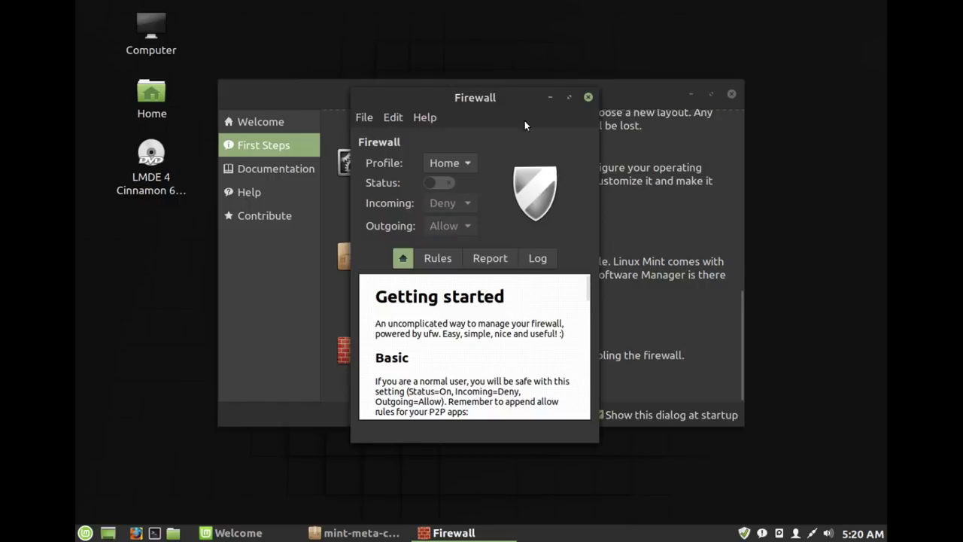
left_click(443, 183)
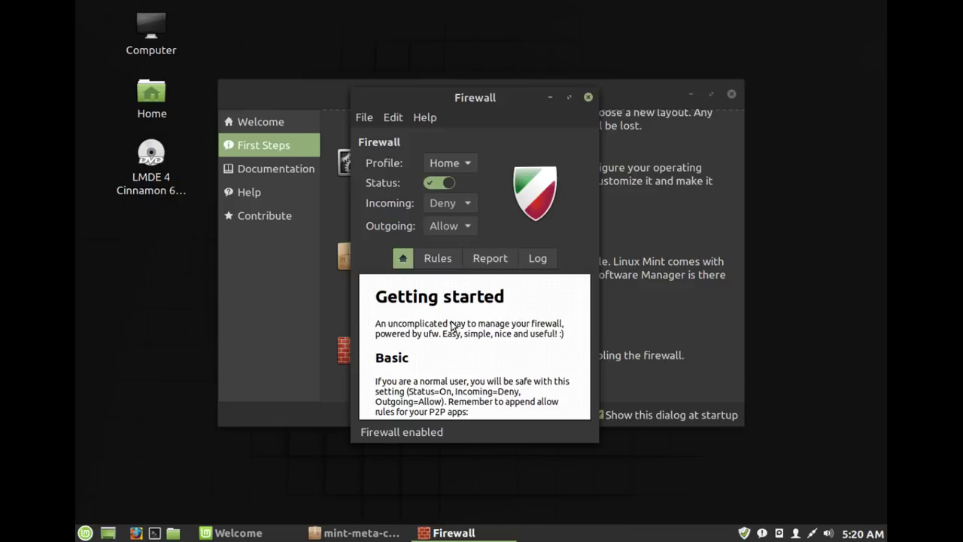
left_click(588, 98)
left_click(589, 98)
- Close the Firewall window and scroll through the Welcome First Steps page
left_click(589, 99)
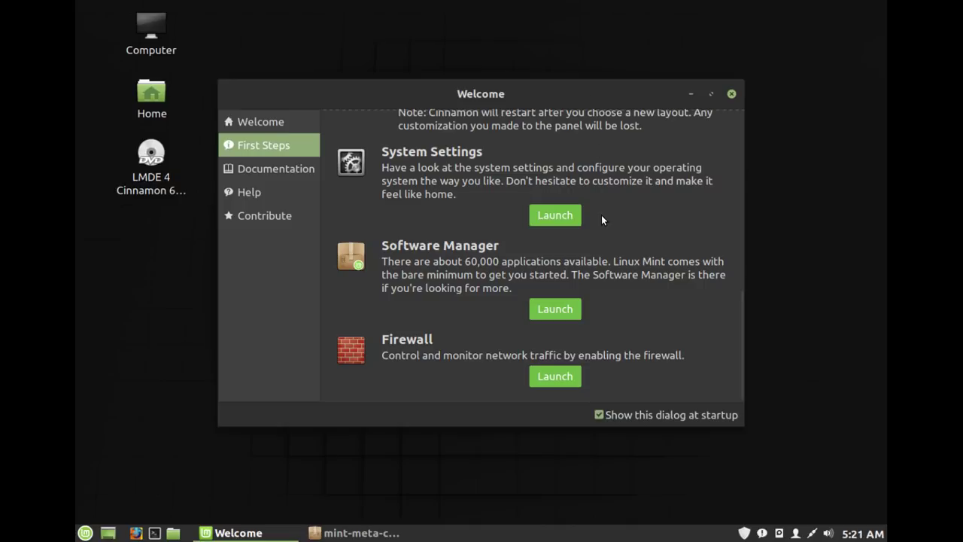
scroll(601, 214, "up", 3)
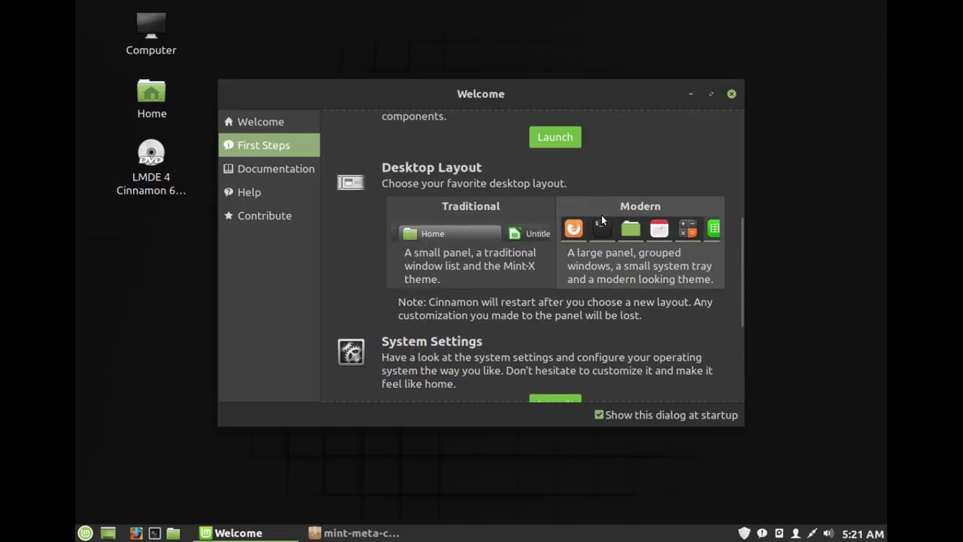
scroll(601, 214, "down", 5)
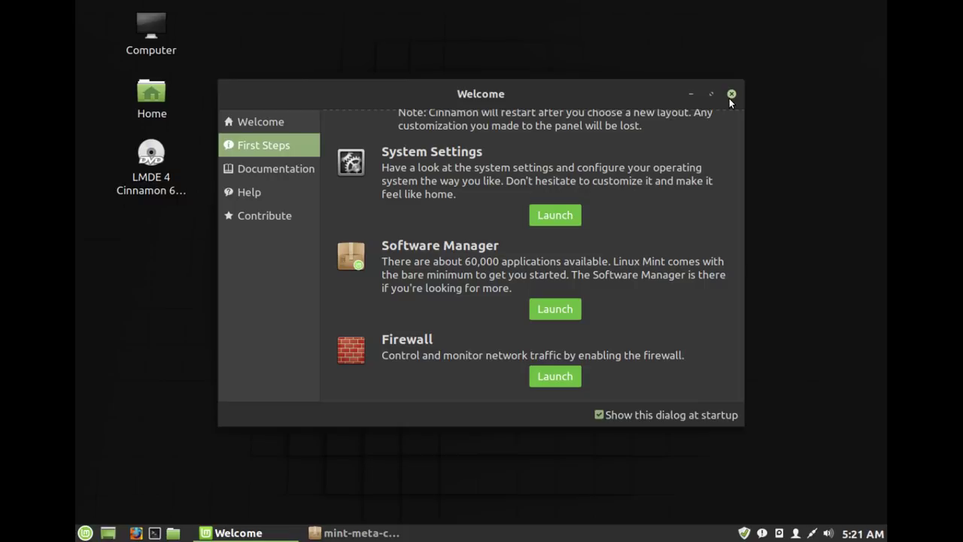
- Dismiss the Welcome window and authorize the mint-meta-codecs install with the account password
left_click(729, 96)
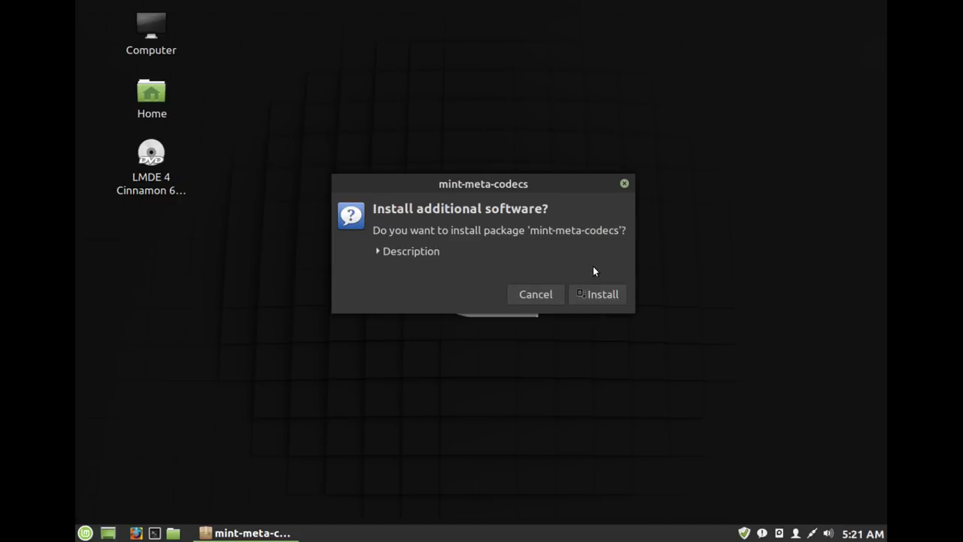
left_click(595, 294)
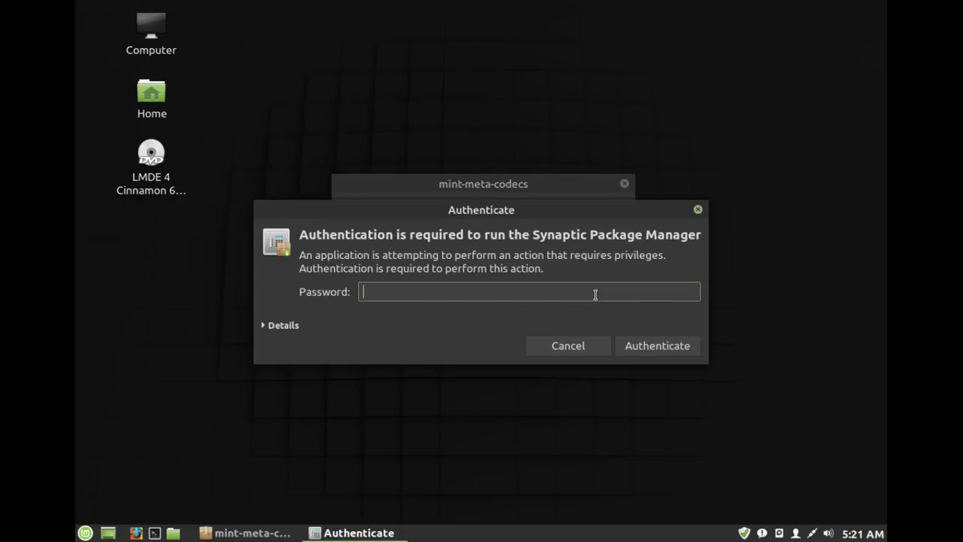
type("••••••••")
key("Return")
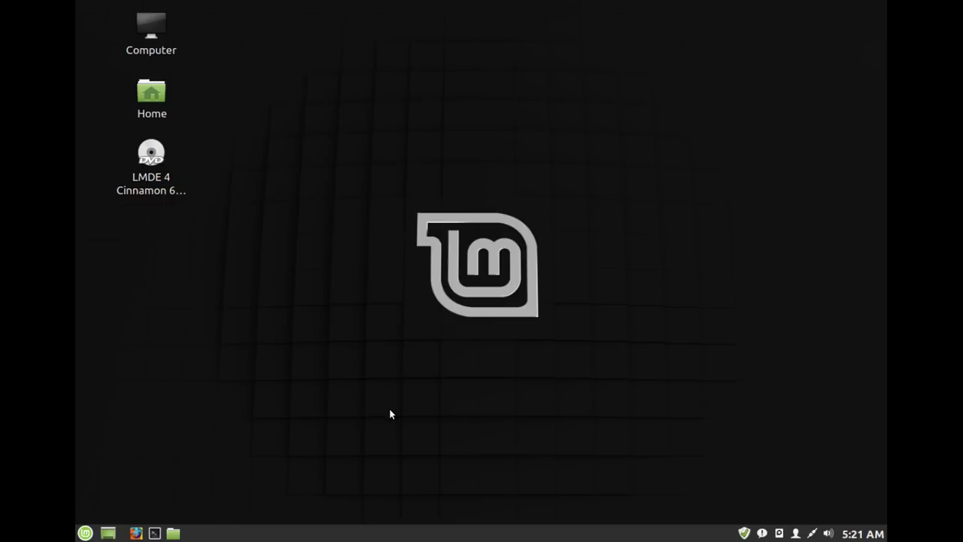
- Launch Software Manager from the Mint application menu
left_click(82, 534)
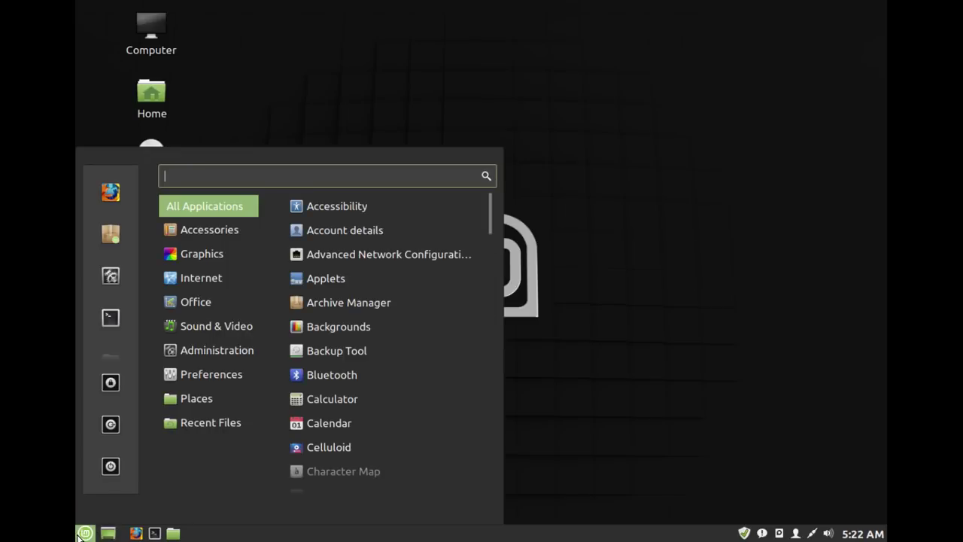
left_click(119, 233)
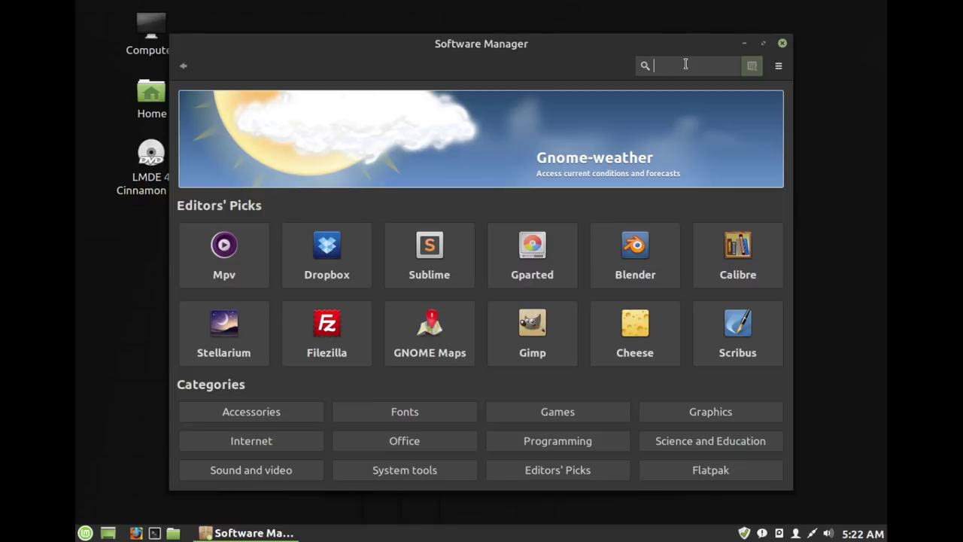
- Search Software Manager for mp3gain, return from the empty results, and close it
type("mp3gain")
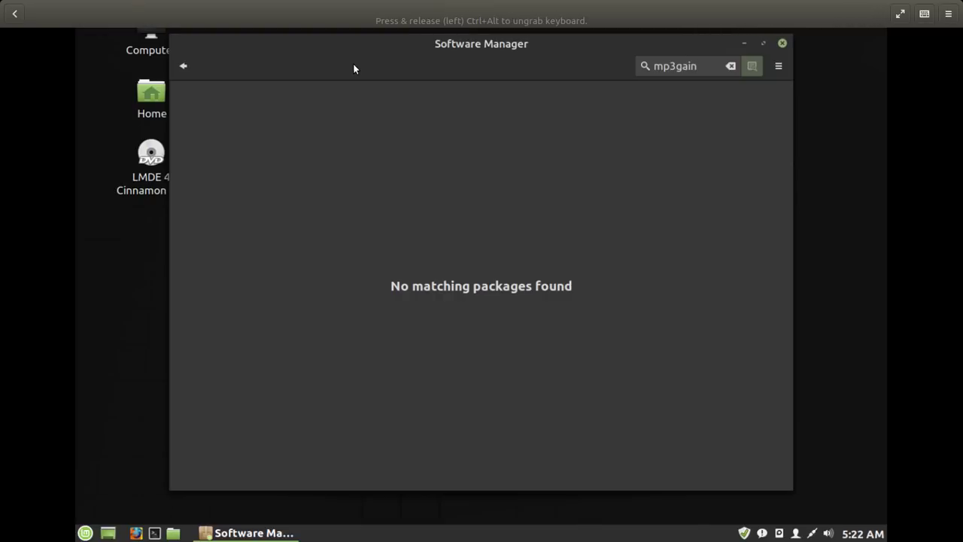
left_click(185, 75)
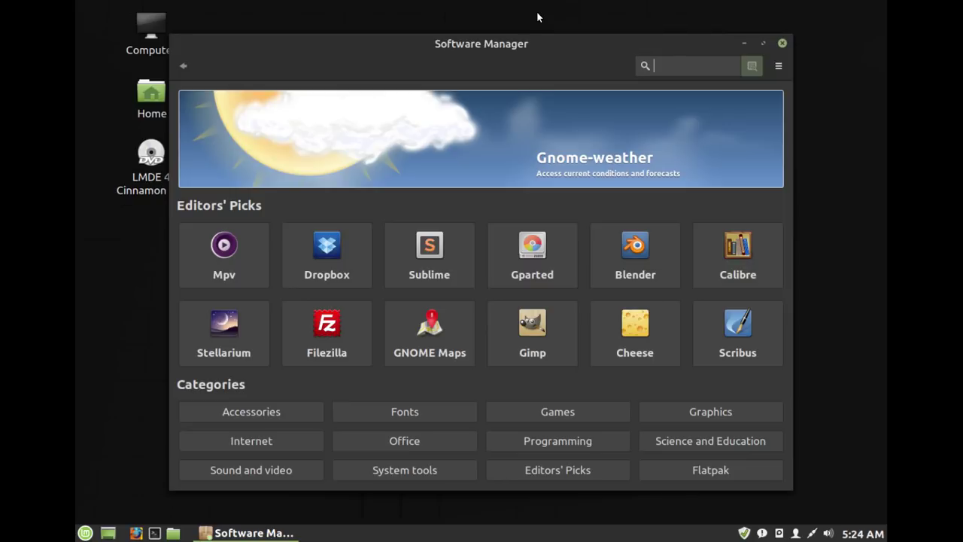
left_click(781, 44)
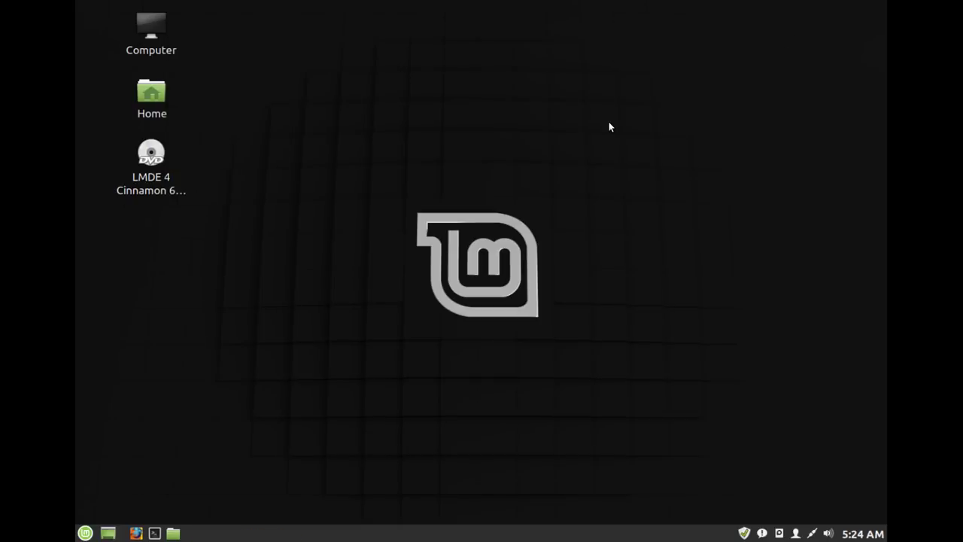
- Open an enlarged terminal and run uname -r, showing kernel 4.19.0-8-amd64
key("ctrl+alt+t")
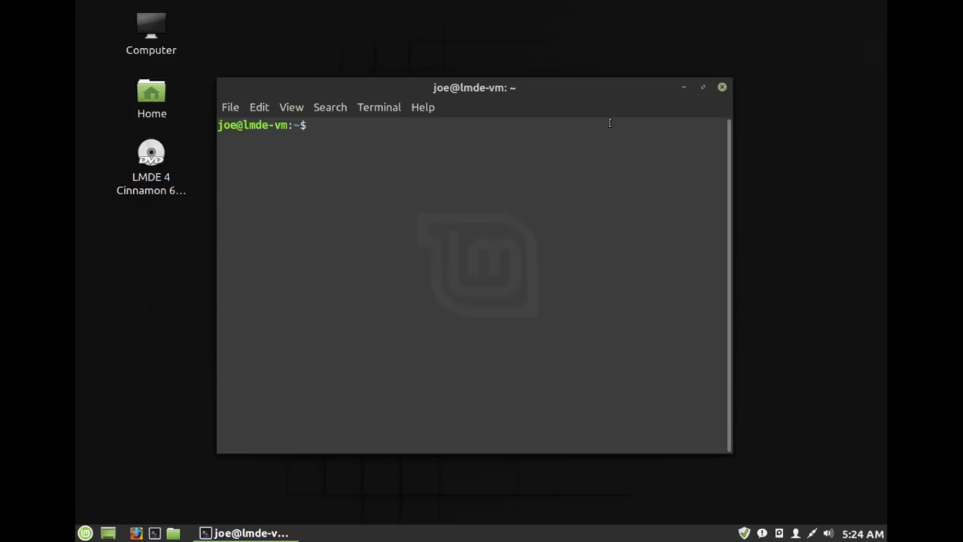
key("ctrl+plus")
key("ctrl+plus")
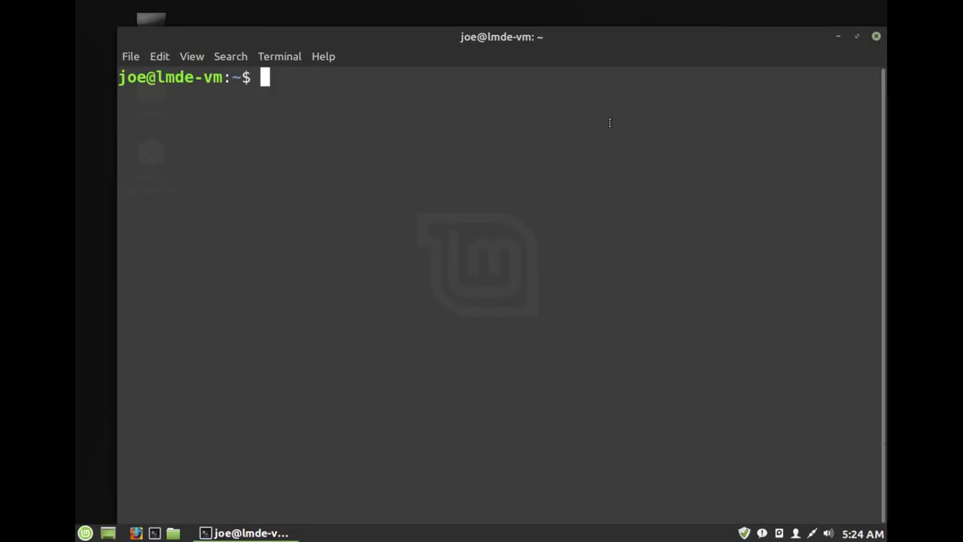
left_click_drag(625, 34, 601, 26)
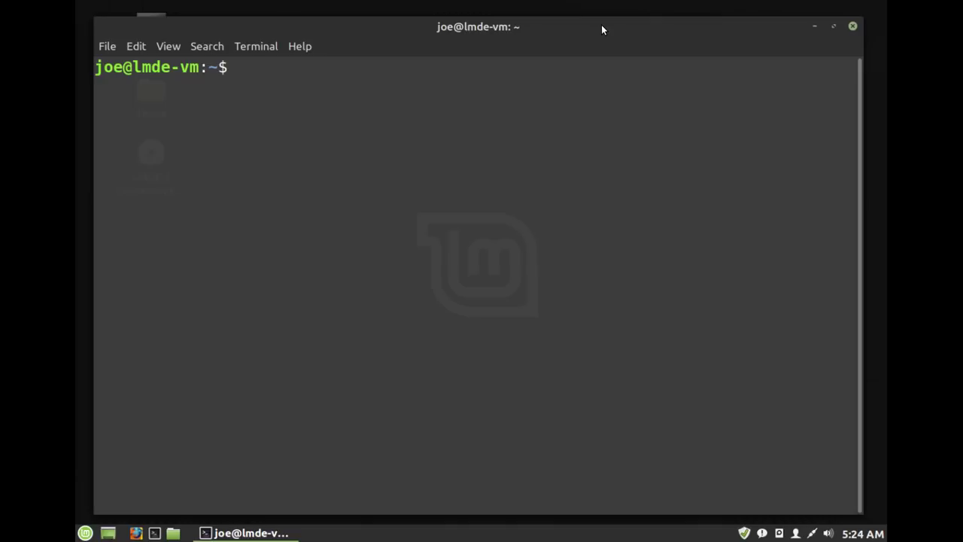
type("uname ")
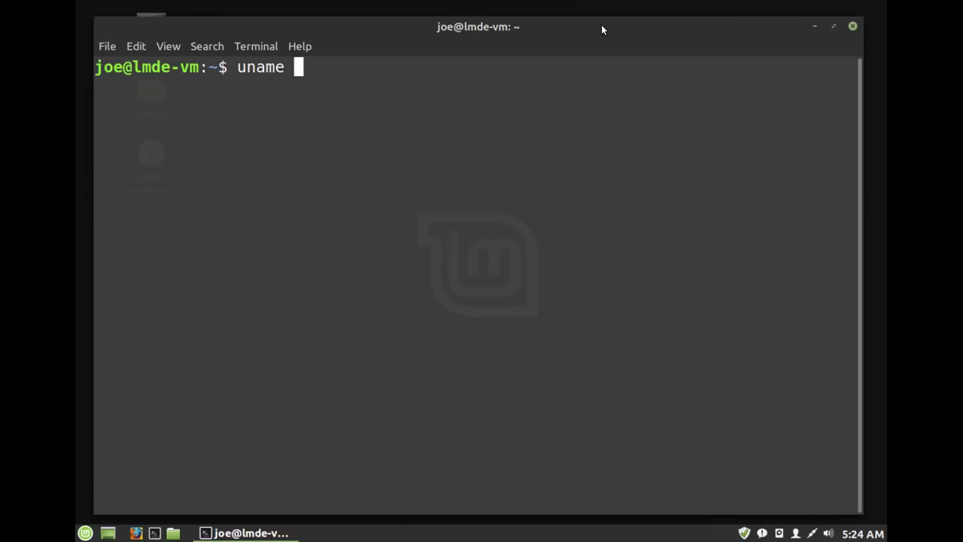
type("-r")
key("Return")
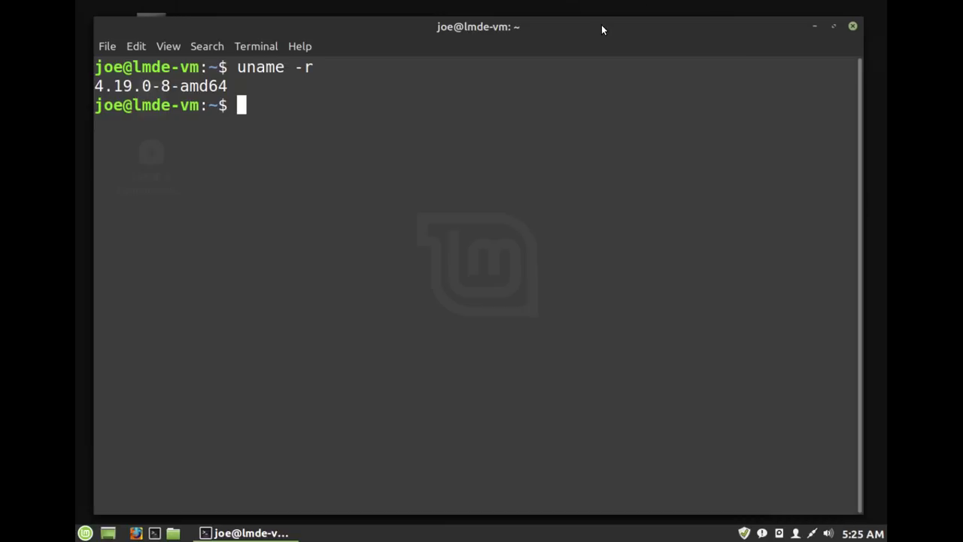
- Install htop with sudo apt install htop, authorizing with the account password
type("sudo ")
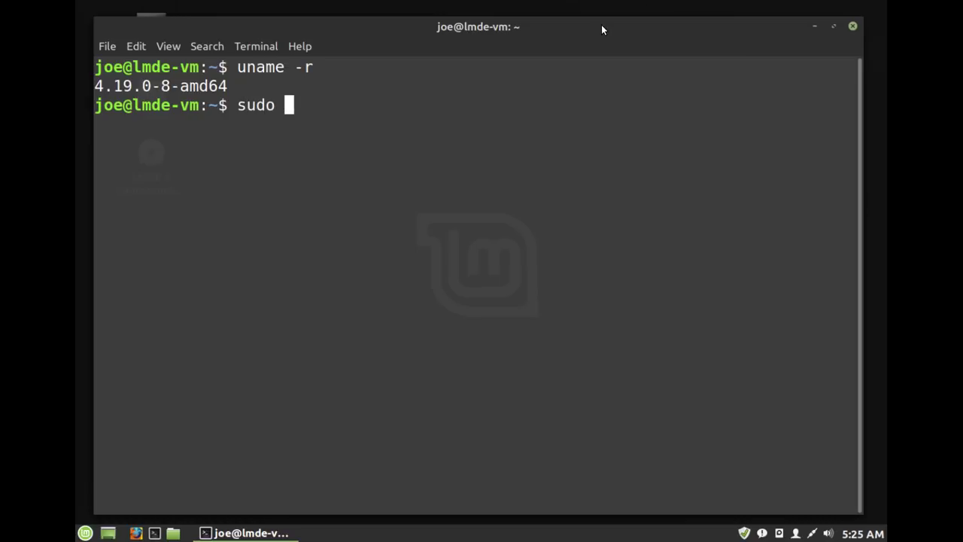
type("apt inst")
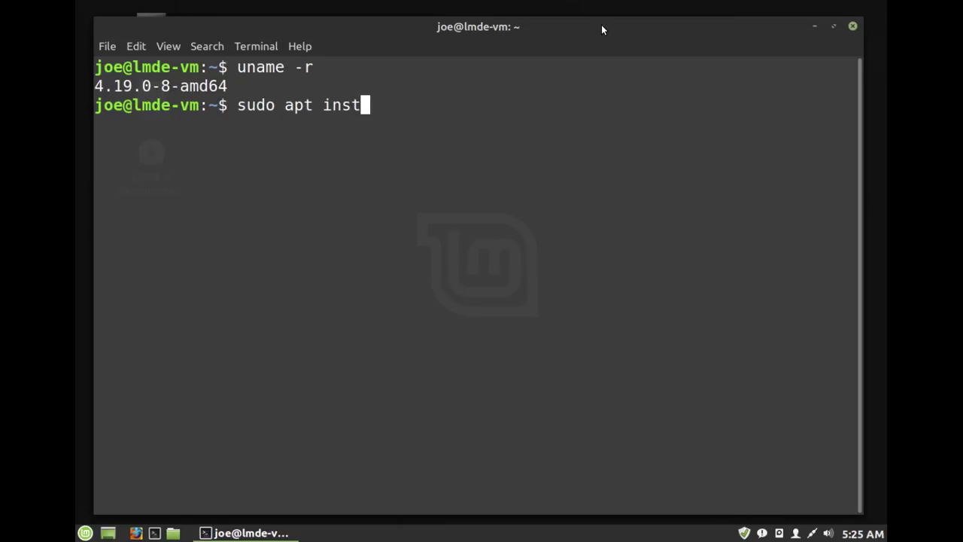
type("all ht")
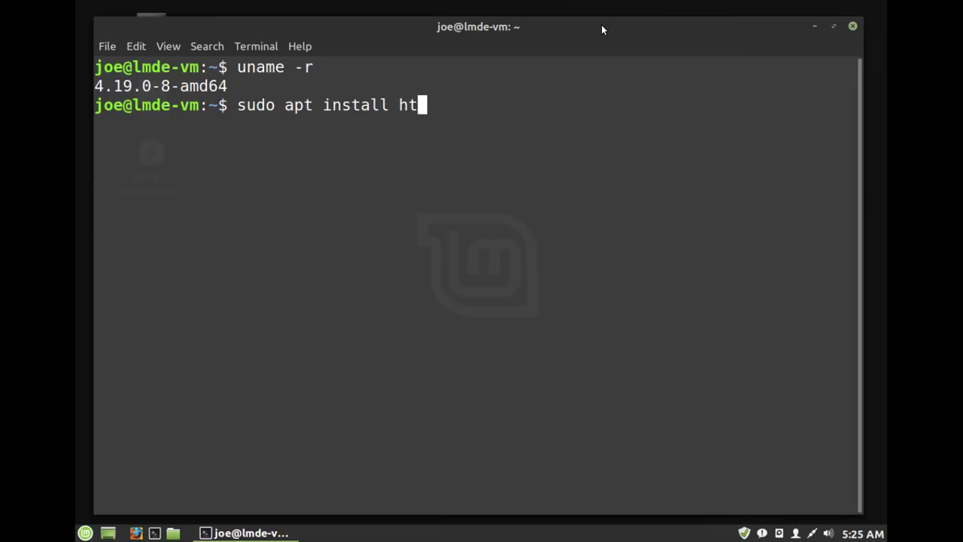
type("op")
key("Return")
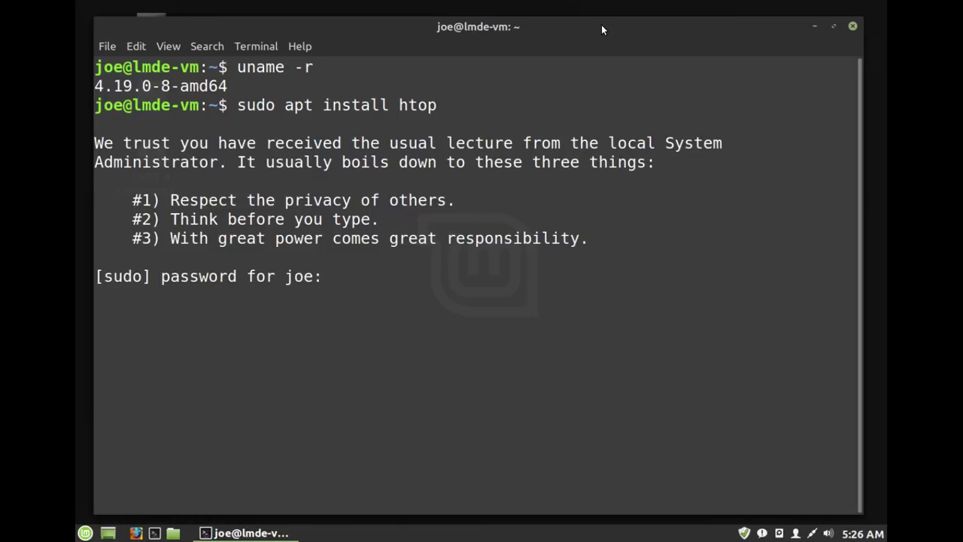
type("********")
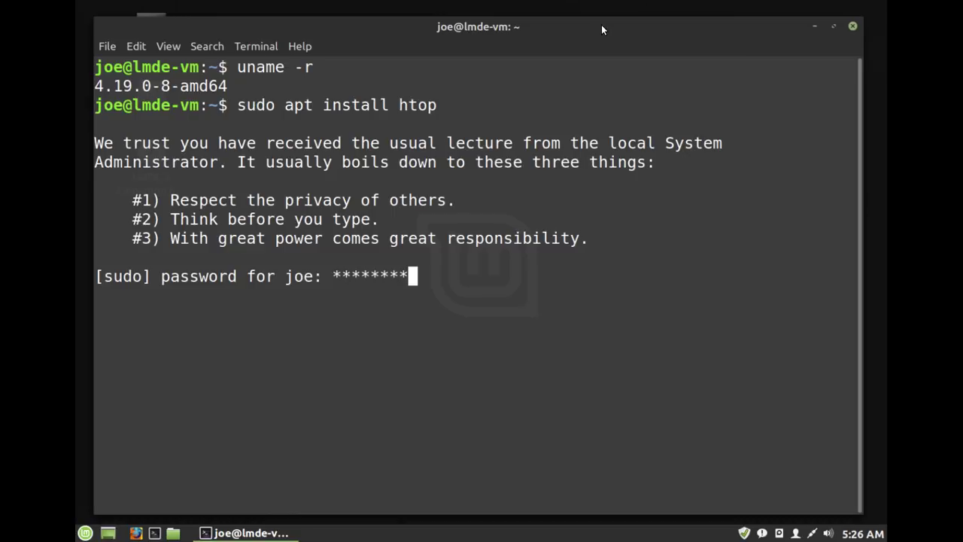
key("Return")
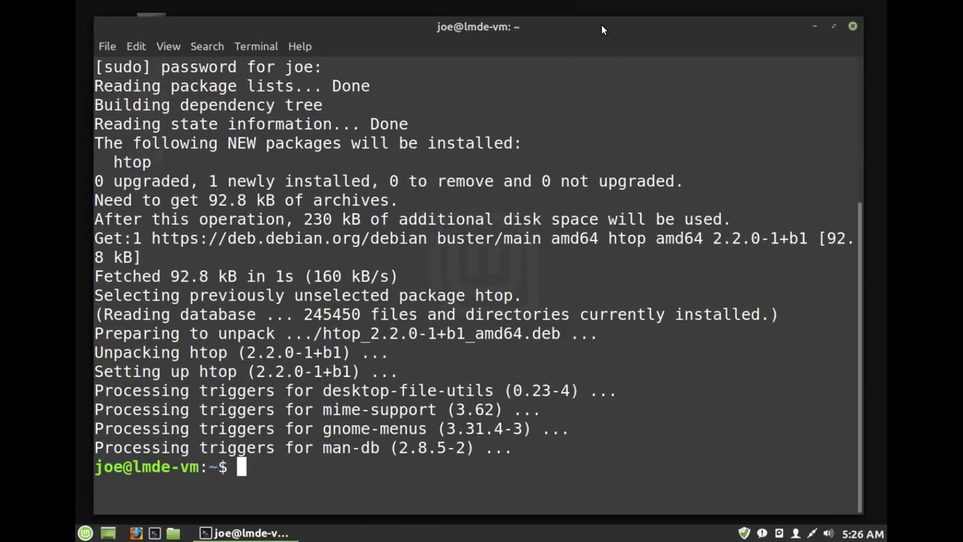
- Run htop to view processes, then quit it with q
type("htop")
key("Return")
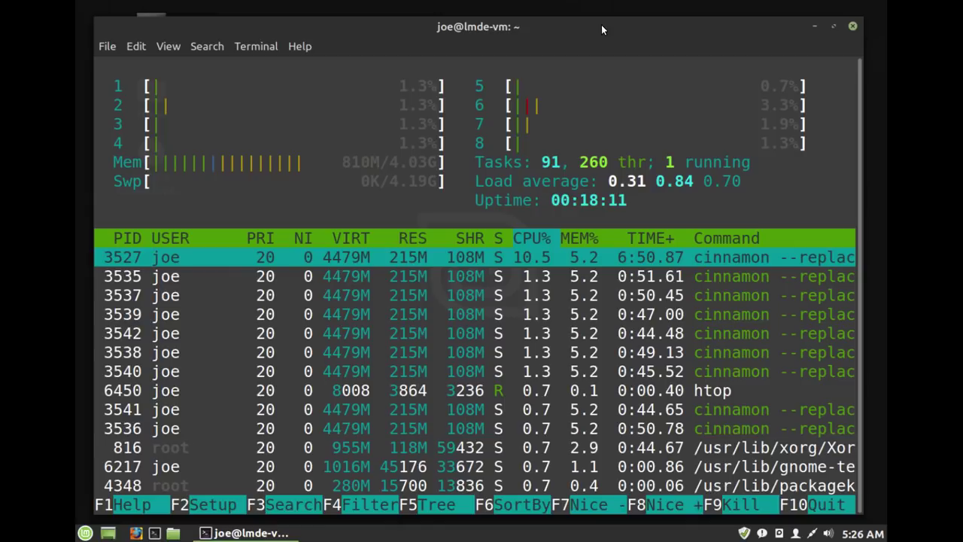
key("q")
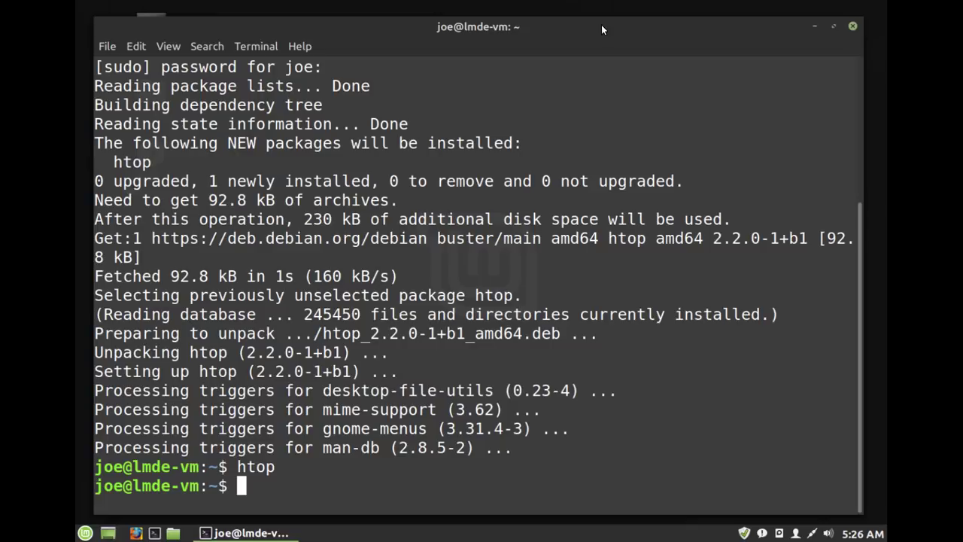
- Enter the lsblk command at the prompt, correcting a typo
type("lsl")
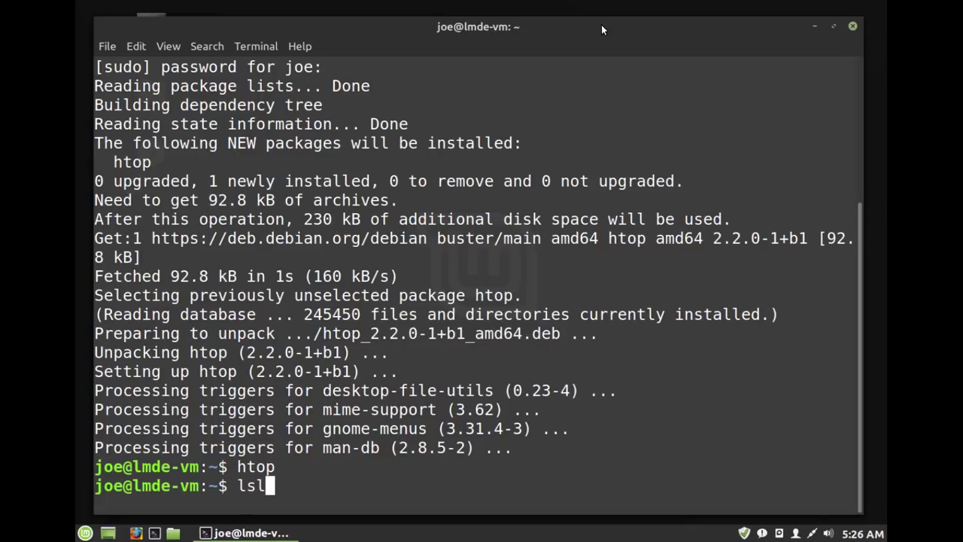
key("BackSpace")
key("BackSpace")
key("BackSpace")
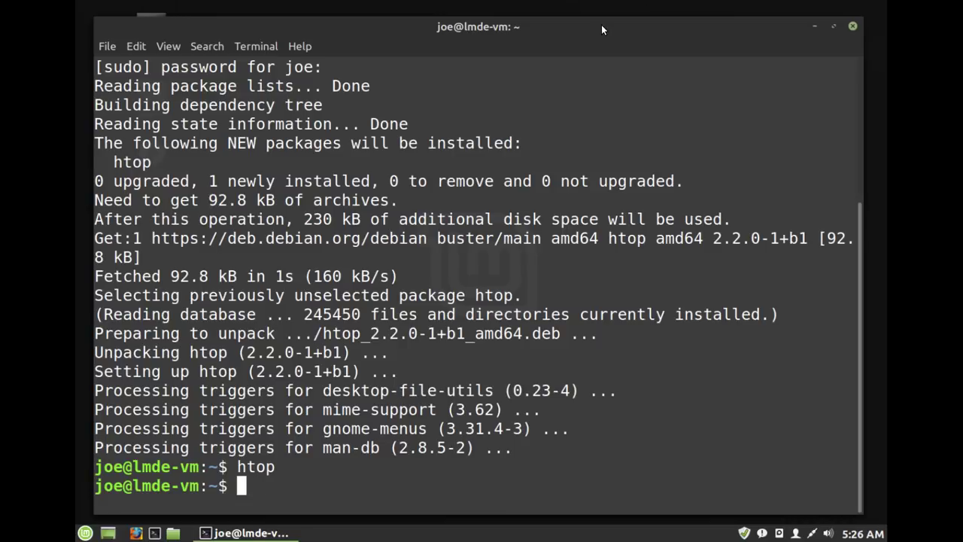
type("lsblk")
- Run lsblk to show the 20G sda disk with 4.2G swap and 15.8G root
key("Return")
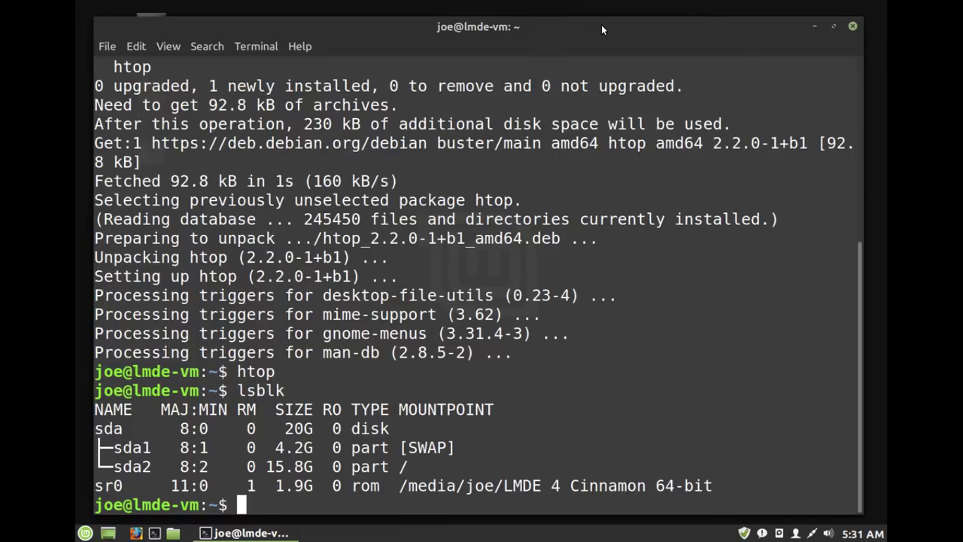
type("exit")
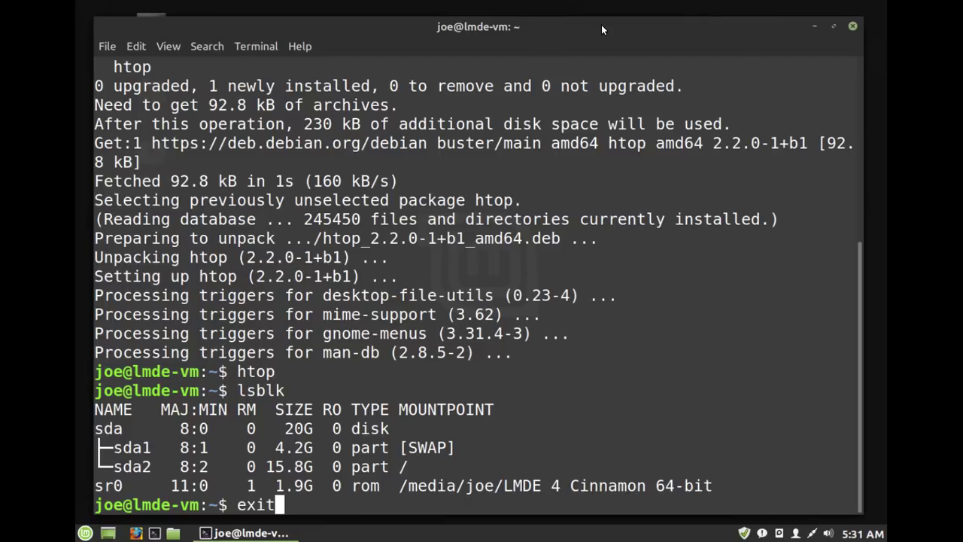
key("BackSpace")
key("BackSpace")
key("BackSpace")
key("BackSpace")
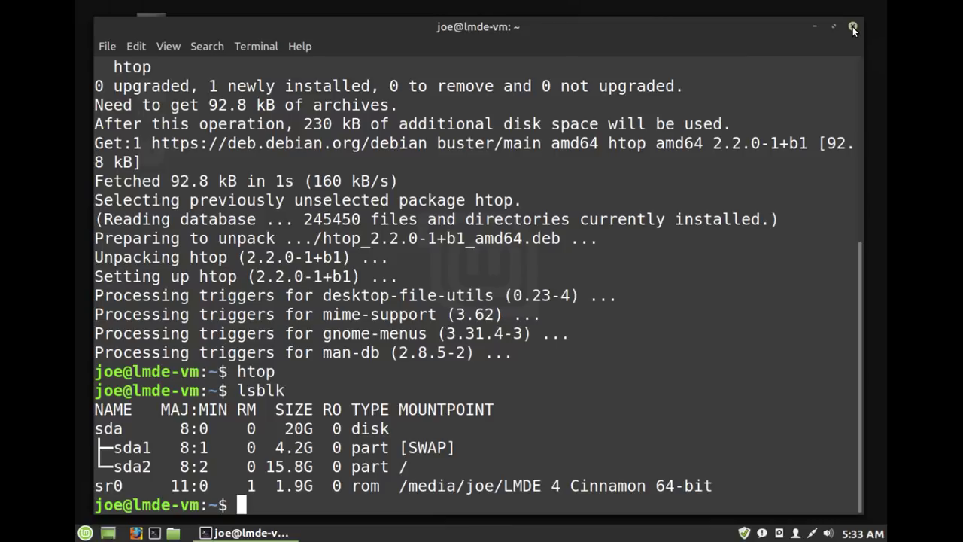
- Type exit at a fresh prompt to close the terminal
key("Return")
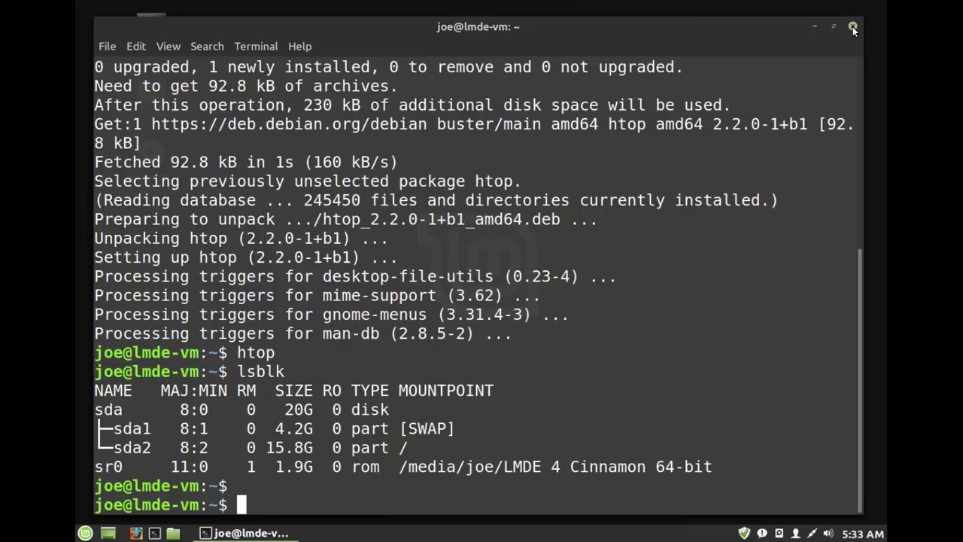
type("exit")
key("Return")
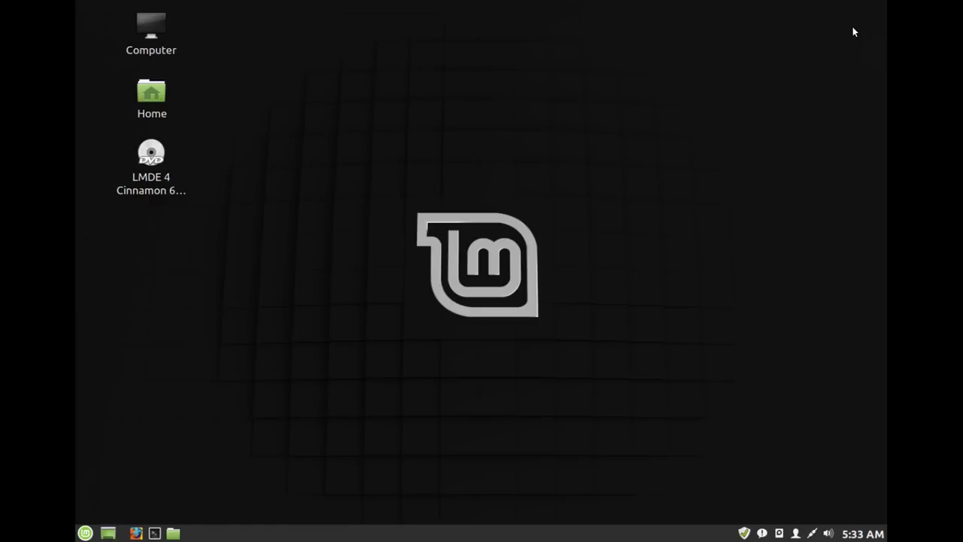